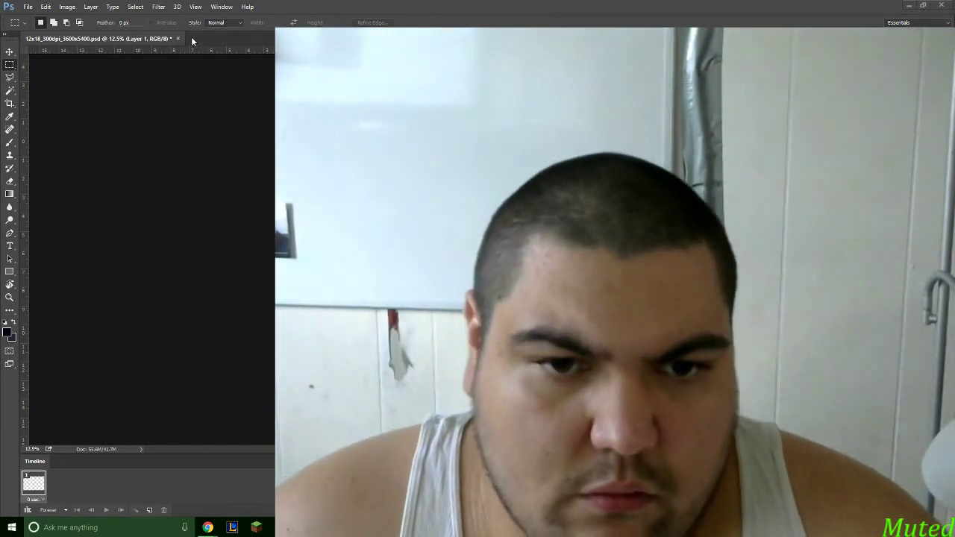
# - Hide the animation Timeline panel via the Window menu
pyautogui.click(195, 7)
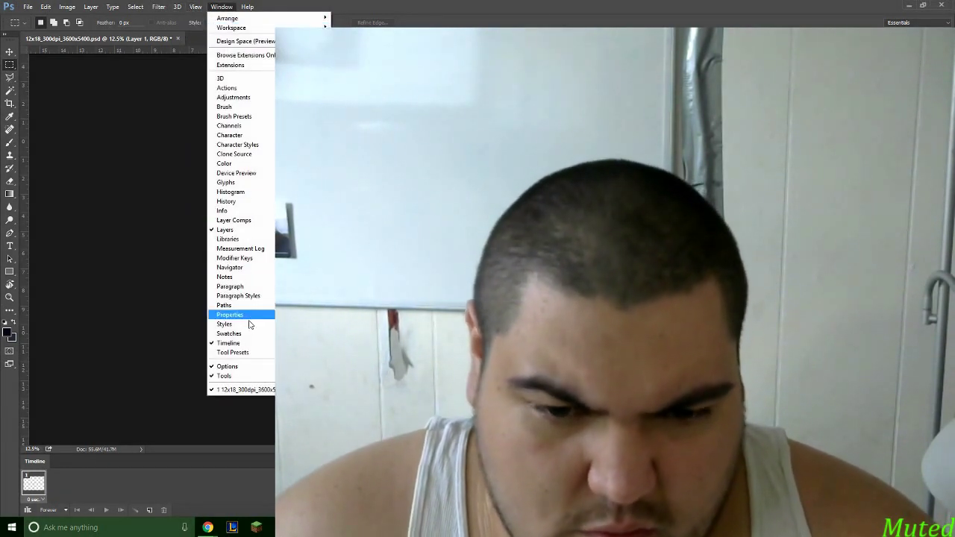
pyautogui.click(246, 345)
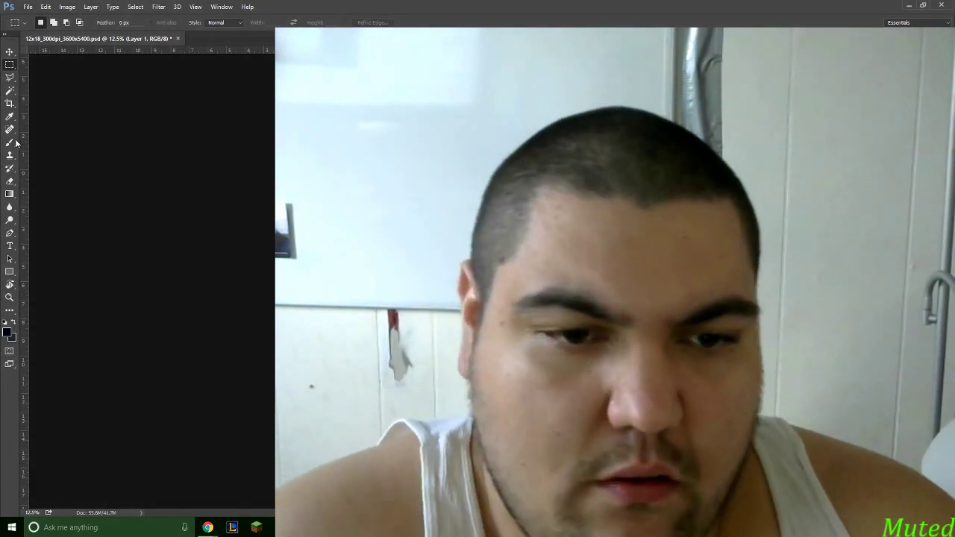
# - Switch to the Brush tool and enlarge the brush
pyautogui.press('b')
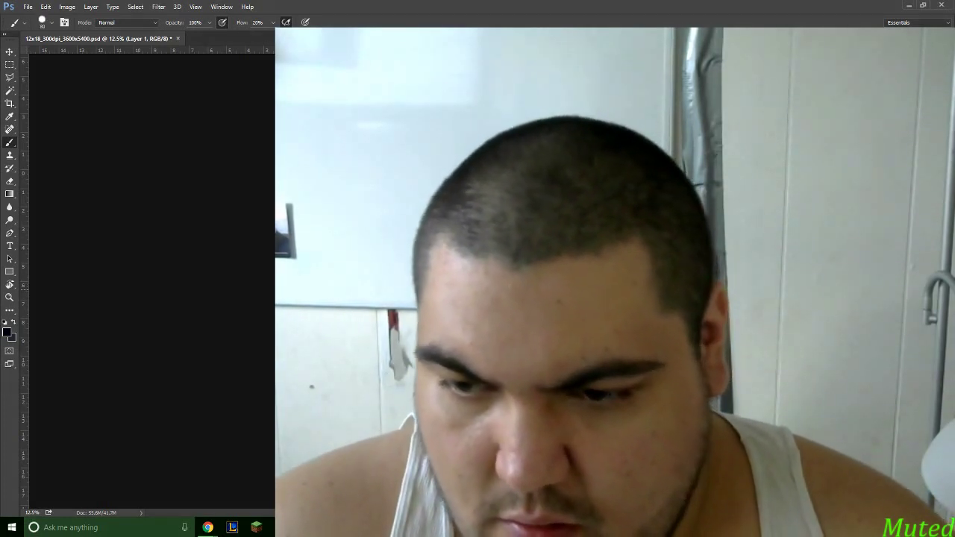
pyautogui.press(']')
pyautogui.press(']')
pyautogui.press(']')
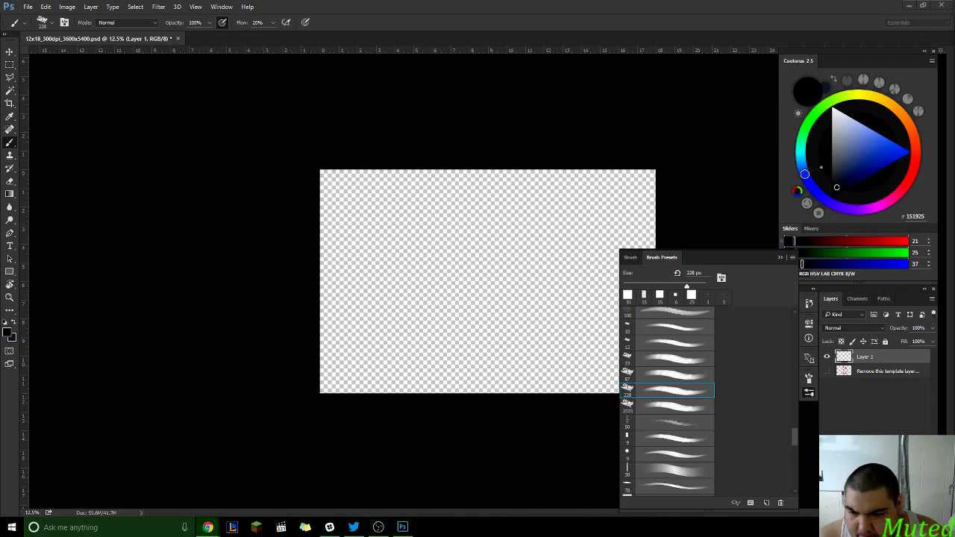
# - Choose the 87 px brush preset, close Brush Presets, and undo both test strokes
pyautogui.click(673, 376)
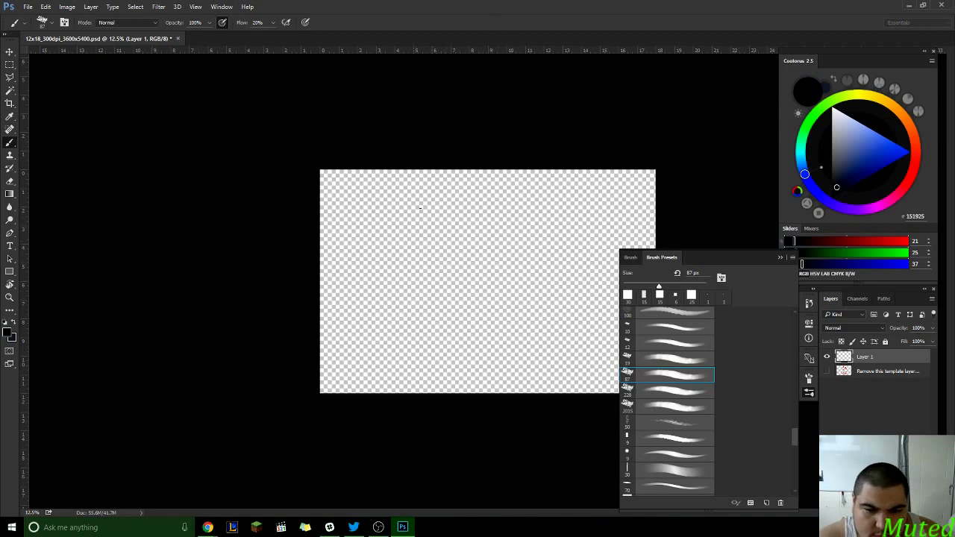
pyautogui.click(779, 258)
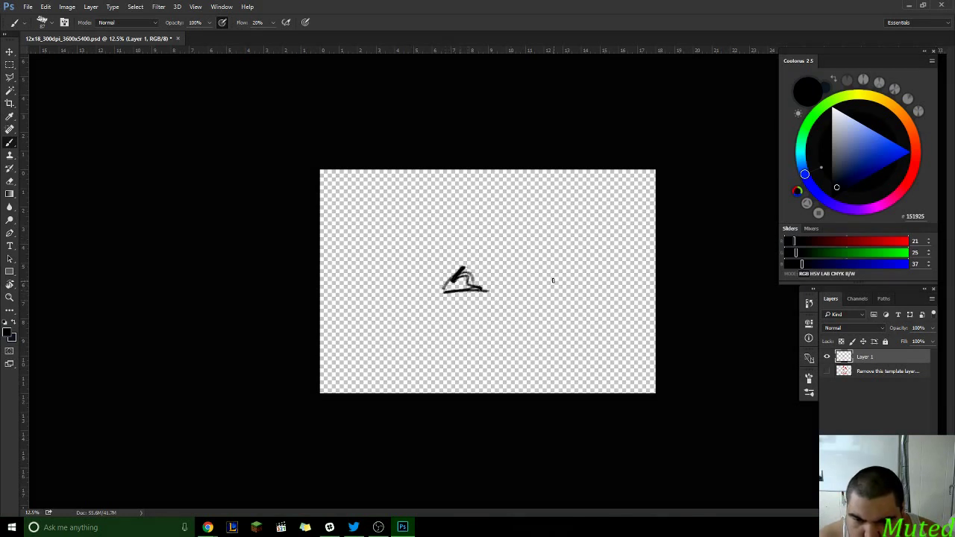
pyautogui.hotkey('ctrl', 'z')
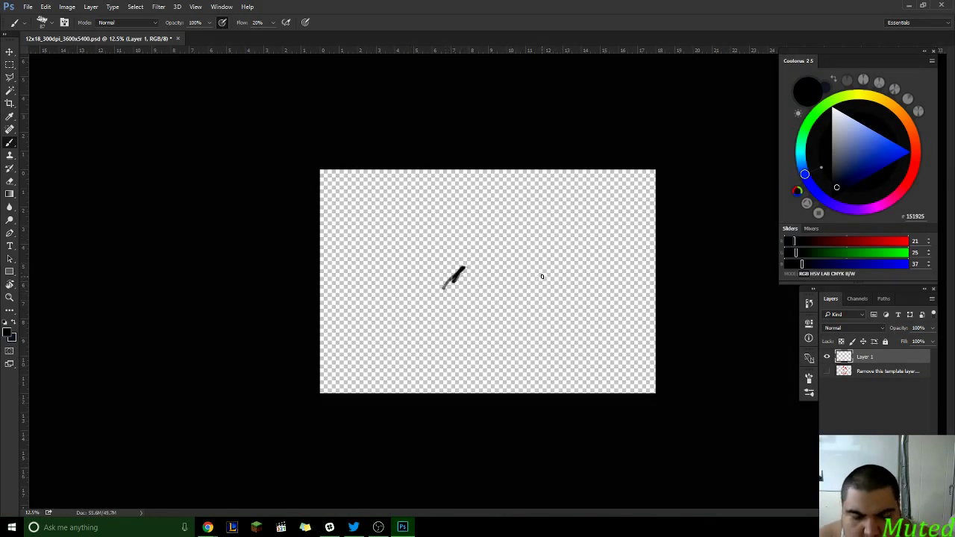
pyautogui.hotkey('ctrl', 'z')
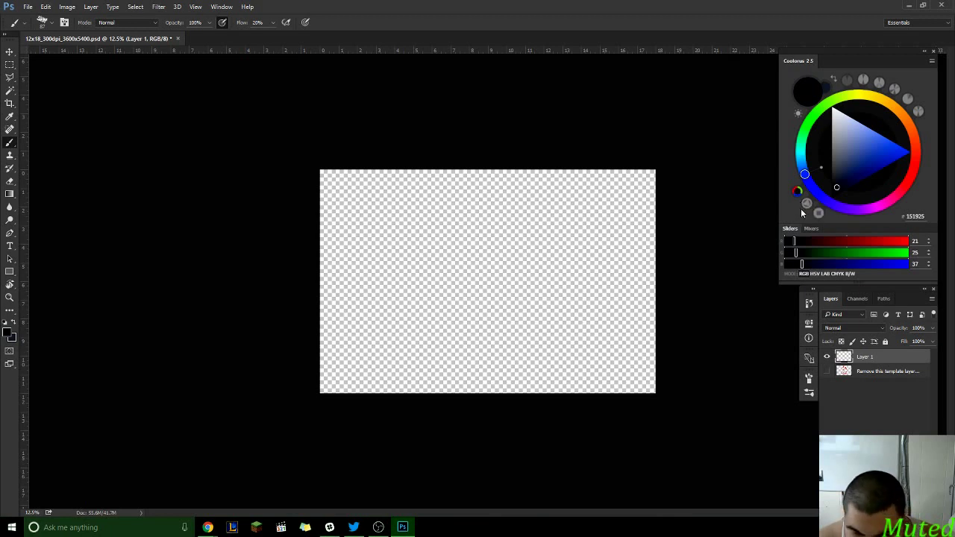
# - Pick brown #73431F in the Coolorus wheel, paint a test stroke, and shrink the brush
pyautogui.click(913, 132)
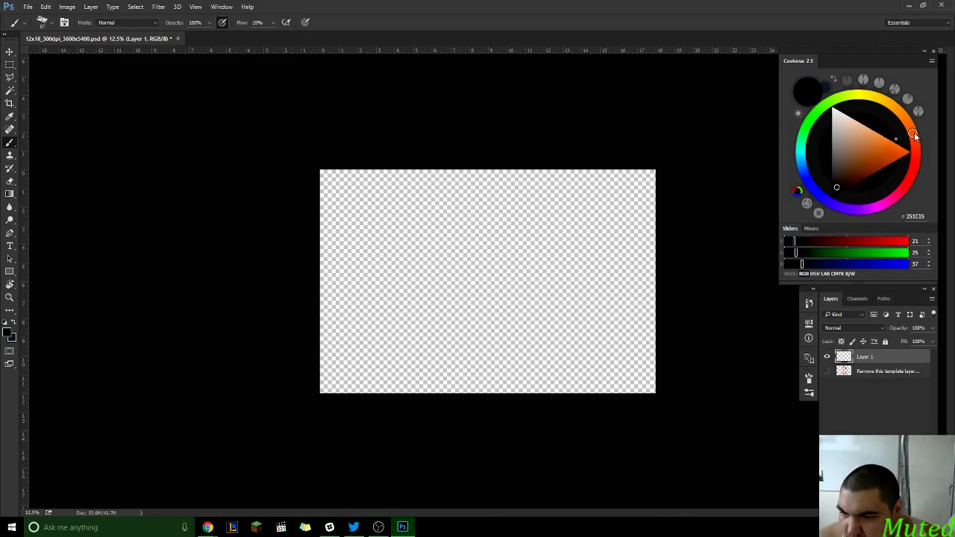
pyautogui.moveTo(863, 158)
pyautogui.mouseDown()
pyautogui.moveTo(855, 163)
pyautogui.moveTo(870, 150)
pyautogui.moveTo(874, 158)
pyautogui.moveTo(857, 171)
pyautogui.mouseUp()
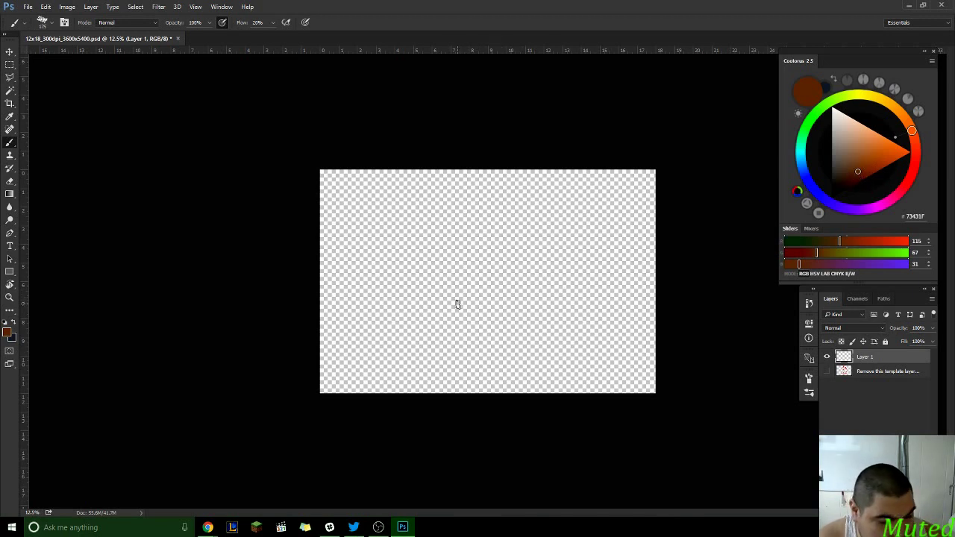
pyautogui.moveTo(457, 304)
pyautogui.mouseDown()
pyautogui.moveTo(480, 334)
pyautogui.moveTo(541, 313)
pyautogui.moveTo(433, 326)
pyautogui.moveTo(530, 326)
pyautogui.moveTo(420, 330)
pyautogui.moveTo(483, 317)
pyautogui.moveTo(473, 326)
pyautogui.mouseUp()
pyautogui.press('[')
pyautogui.press('[')
pyautogui.press('[')
pyautogui.press('[')
# - Paint brown test strokes and arcs across the centre, then wipe them all away
pyautogui.moveTo(377, 304); pyautogui.dragTo(447, 305)
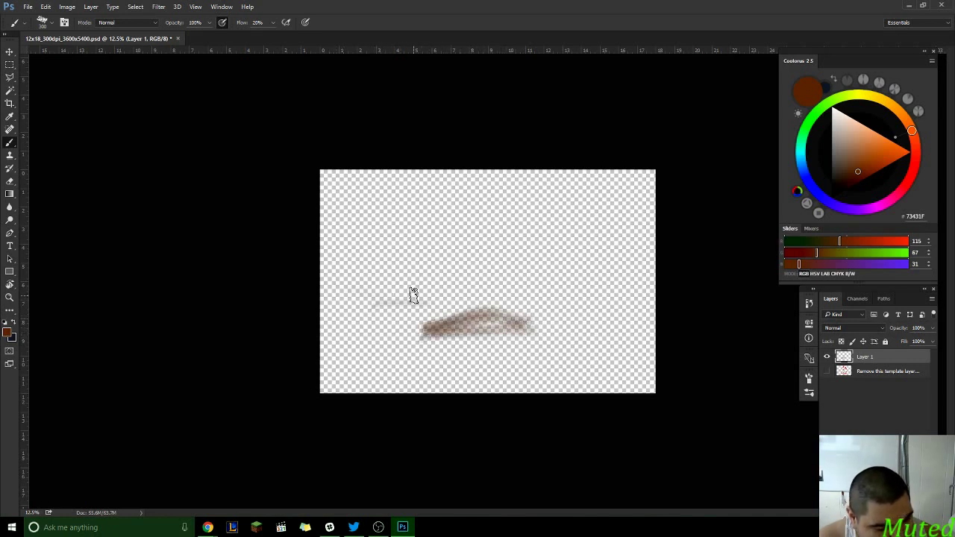
pyautogui.moveTo(323, 301)
pyautogui.mouseDown()
pyautogui.moveTo(372, 279)
pyautogui.moveTo(464, 273)
pyautogui.moveTo(581, 281)
pyautogui.moveTo(659, 302)
pyautogui.mouseUp()
pyautogui.moveTo(519, 281)
pyautogui.mouseDown()
pyautogui.moveTo(346, 319)
pyautogui.moveTo(386, 284)
pyautogui.moveTo(391, 289)
pyautogui.moveTo(375, 284)
pyautogui.moveTo(330, 298)
pyautogui.moveTo(399, 291)
pyautogui.moveTo(316, 325)
pyautogui.moveTo(366, 311)
pyautogui.moveTo(400, 319)
pyautogui.moveTo(384, 297)
pyautogui.moveTo(315, 330)
pyautogui.moveTo(350, 296)
pyautogui.moveTo(388, 287)
pyautogui.moveTo(369, 291)
pyautogui.moveTo(319, 331)
pyautogui.moveTo(394, 314)
pyautogui.mouseUp()
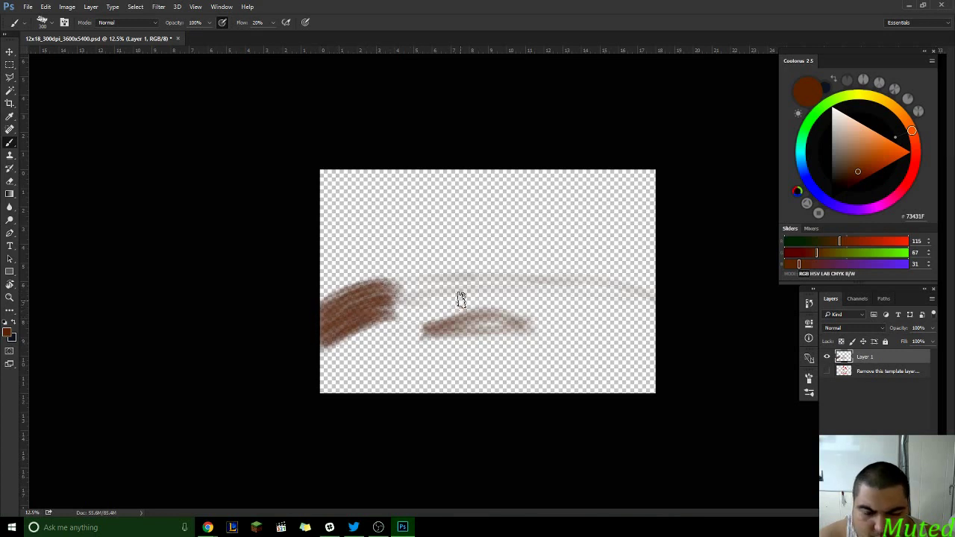
pyautogui.moveTo(330, 348)
pyautogui.mouseDown()
pyautogui.moveTo(403, 324)
pyautogui.moveTo(313, 379)
pyautogui.moveTo(410, 384)
pyautogui.mouseUp()
pyautogui.moveTo(388, 290)
pyautogui.mouseDown()
pyautogui.moveTo(511, 273)
pyautogui.moveTo(660, 299)
pyautogui.moveTo(533, 284)
pyautogui.moveTo(338, 313)
pyautogui.moveTo(411, 284)
pyautogui.moveTo(377, 291)
pyautogui.moveTo(460, 277)
pyautogui.moveTo(373, 292)
pyautogui.moveTo(417, 299)
pyautogui.moveTo(330, 300)
pyautogui.moveTo(315, 335)
pyautogui.moveTo(409, 301)
pyautogui.moveTo(320, 352)
pyautogui.moveTo(332, 373)
pyautogui.moveTo(422, 332)
pyautogui.moveTo(376, 391)
pyautogui.mouseUp()
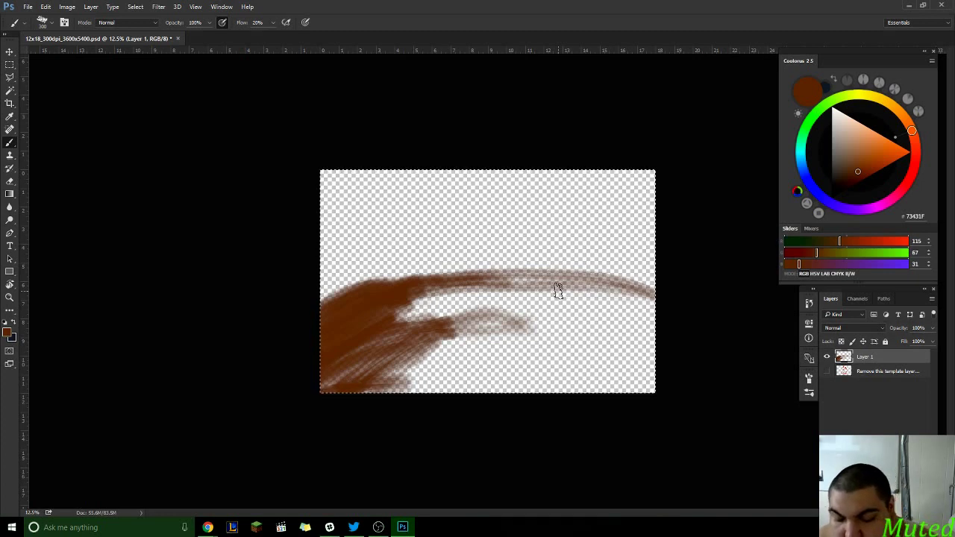
pyautogui.press('Delete')
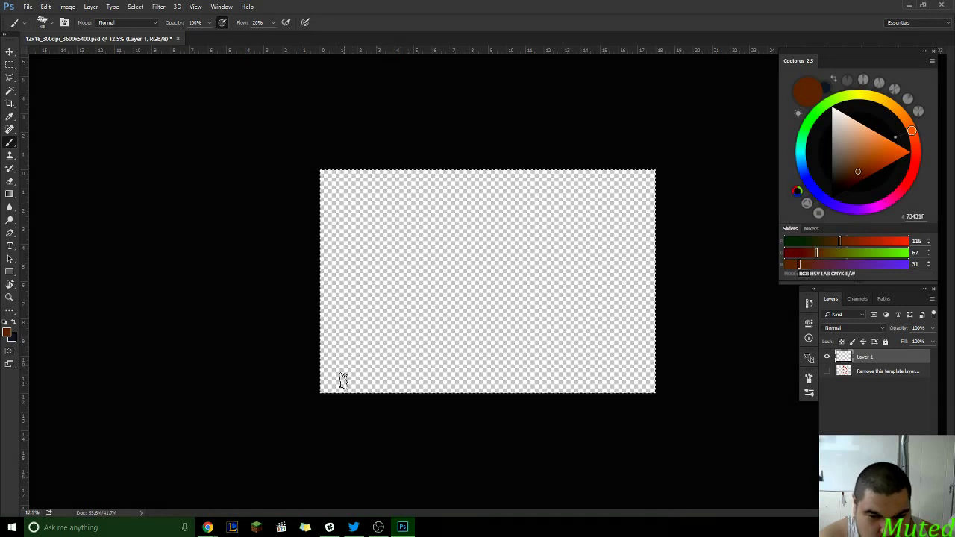
# - Enlarge the brush and paint soft bands across the top and bottom
pyautogui.press(']')
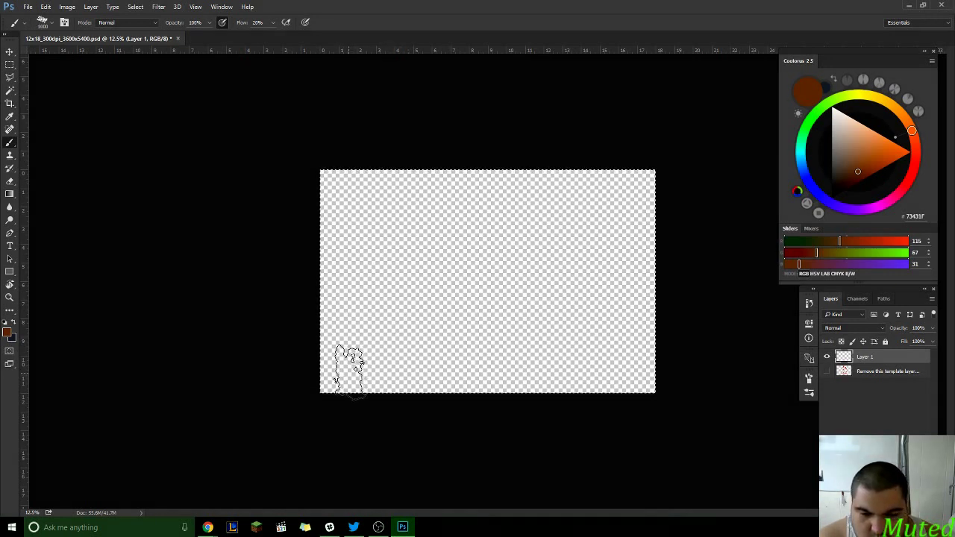
pyautogui.press(']')
pyautogui.press(']')
pyautogui.press(']')
pyautogui.press(']')
pyautogui.press(']')
pyautogui.press(']')
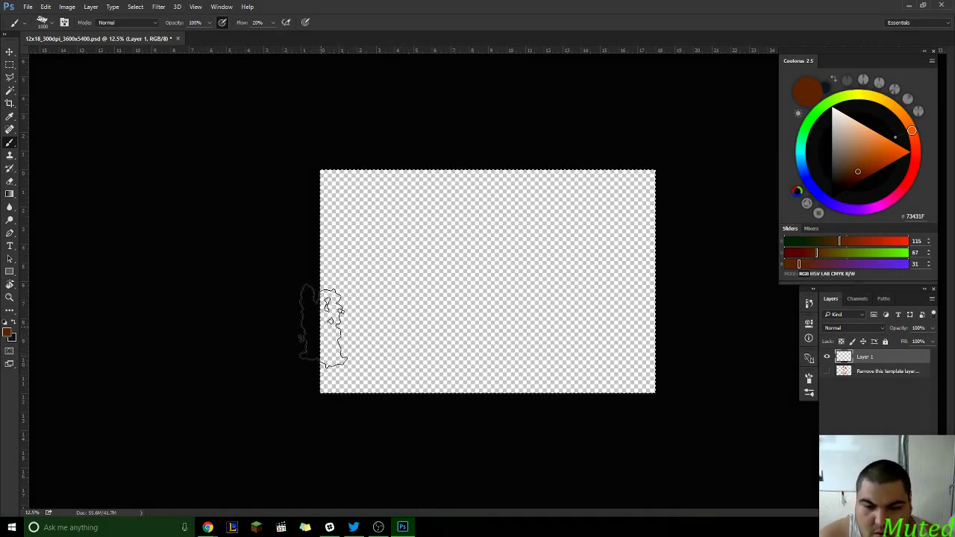
pyautogui.press(']')
pyautogui.press(']')
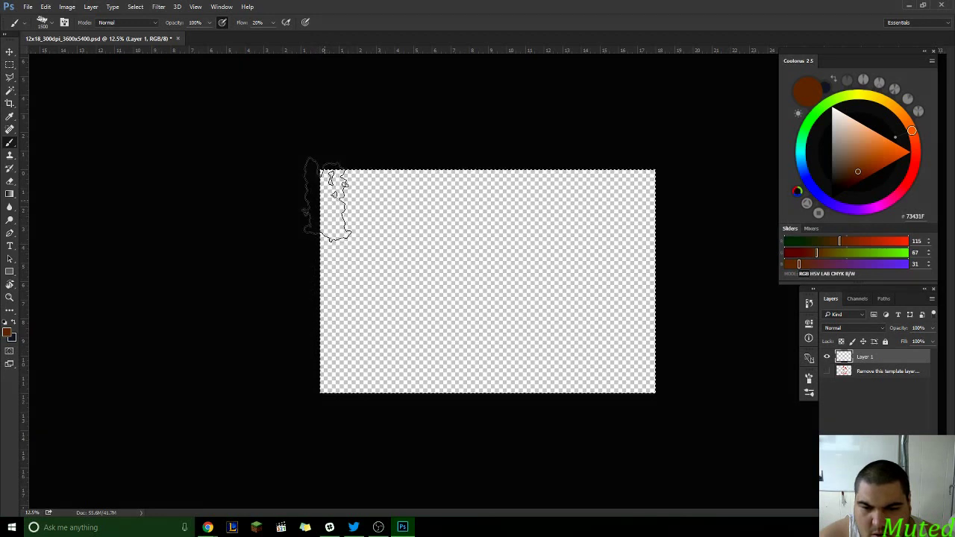
pyautogui.moveTo(328, 201)
pyautogui.mouseDown()
pyautogui.moveTo(674, 209)
pyautogui.moveTo(659, 239)
pyautogui.moveTo(495, 256)
pyautogui.moveTo(341, 246)
pyautogui.moveTo(319, 278)
pyautogui.mouseUp()
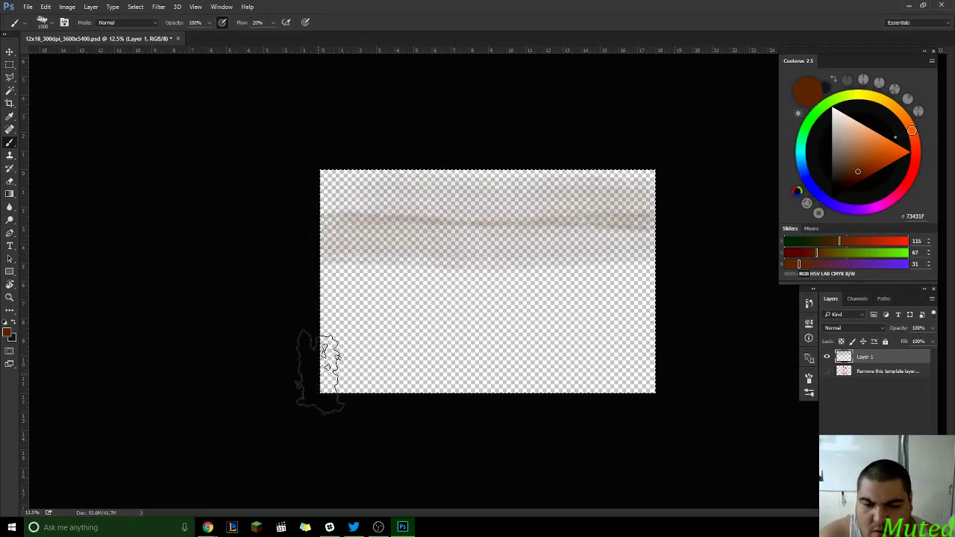
pyautogui.moveTo(316, 362)
pyautogui.mouseDown()
pyautogui.moveTo(650, 373)
pyautogui.moveTo(676, 338)
pyautogui.moveTo(299, 320)
pyautogui.moveTo(316, 309)
pyautogui.moveTo(693, 341)
pyautogui.mouseUp()
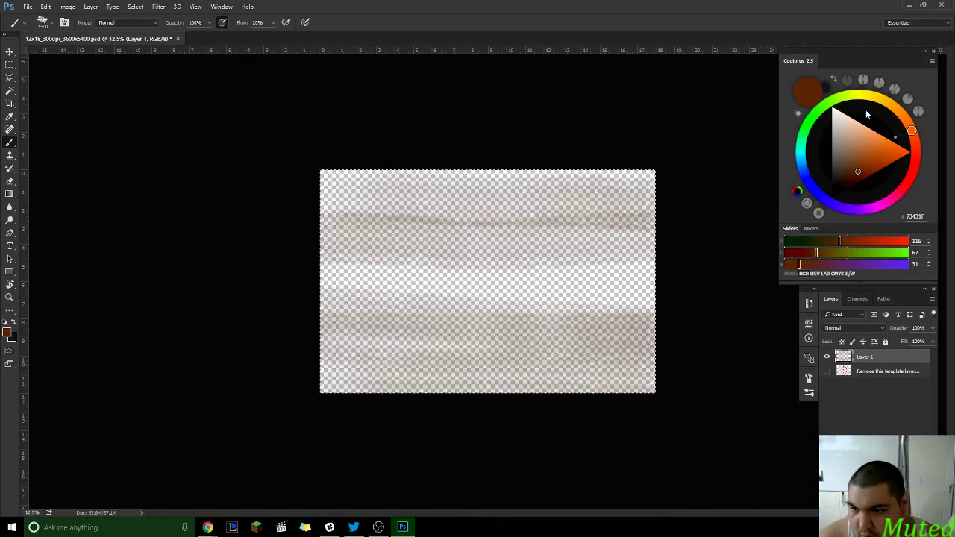
# - Pick green #40731F in Coolorus and paint a faint band across the middle
pyautogui.moveTo(911, 132); pyautogui.dragTo(860, 92)
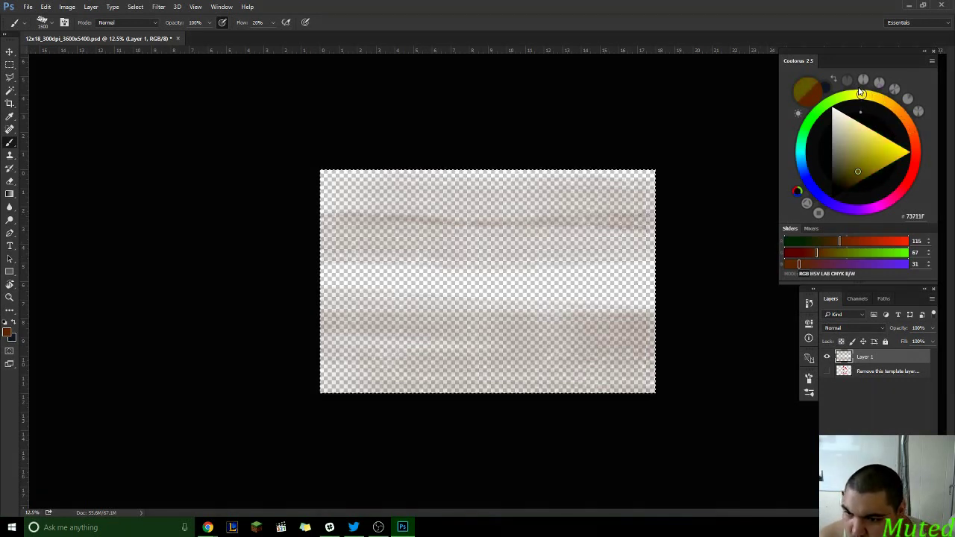
pyautogui.moveTo(838, 95); pyautogui.dragTo(833, 107)
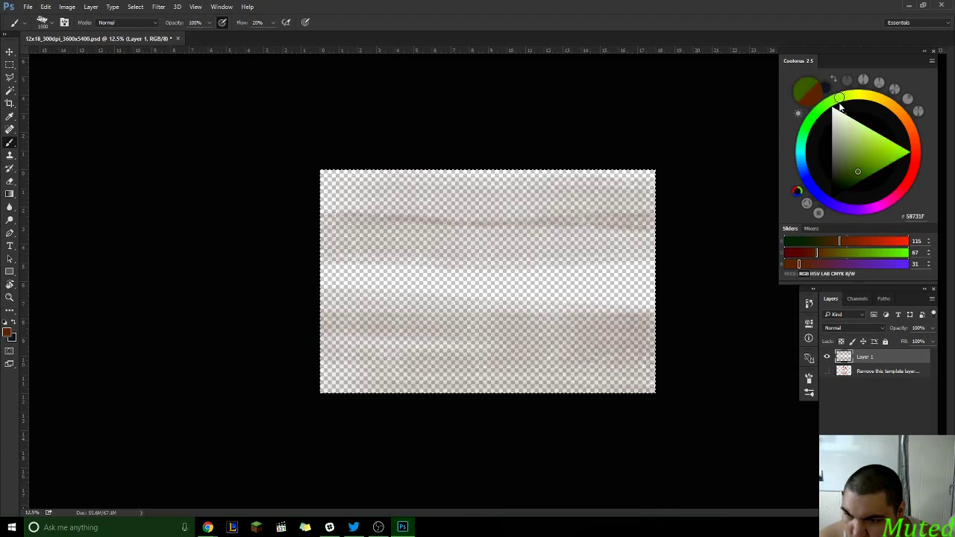
pyautogui.moveTo(833, 107); pyautogui.dragTo(834, 111)
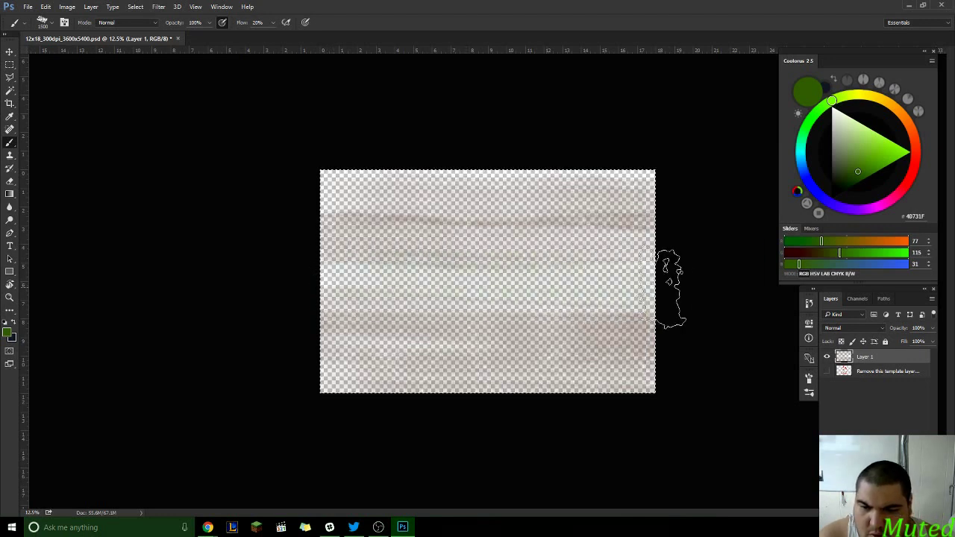
pyautogui.moveTo(507, 295)
pyautogui.mouseDown()
pyautogui.moveTo(330, 276)
pyautogui.moveTo(405, 267)
pyautogui.moveTo(618, 277)
pyautogui.moveTo(585, 306)
pyautogui.mouseUp()
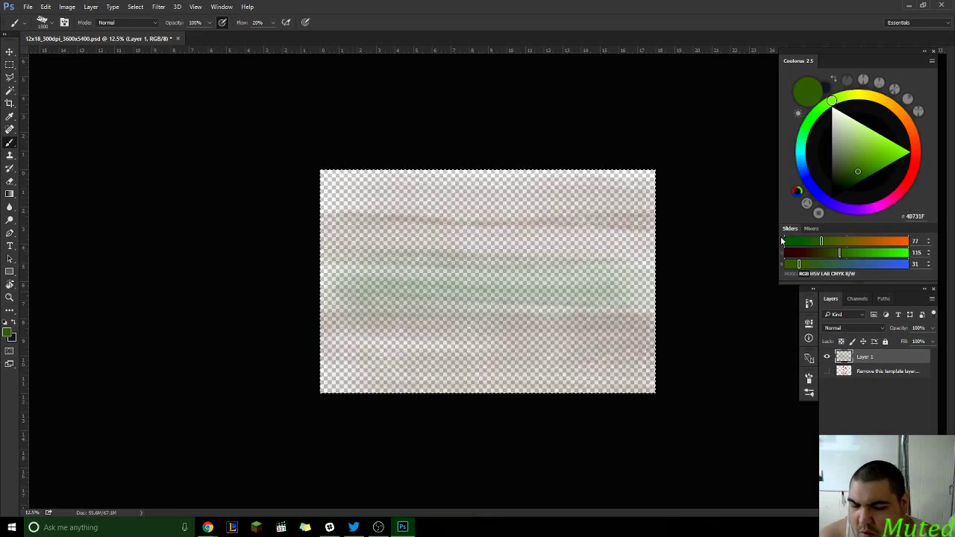
pyautogui.press('alt')
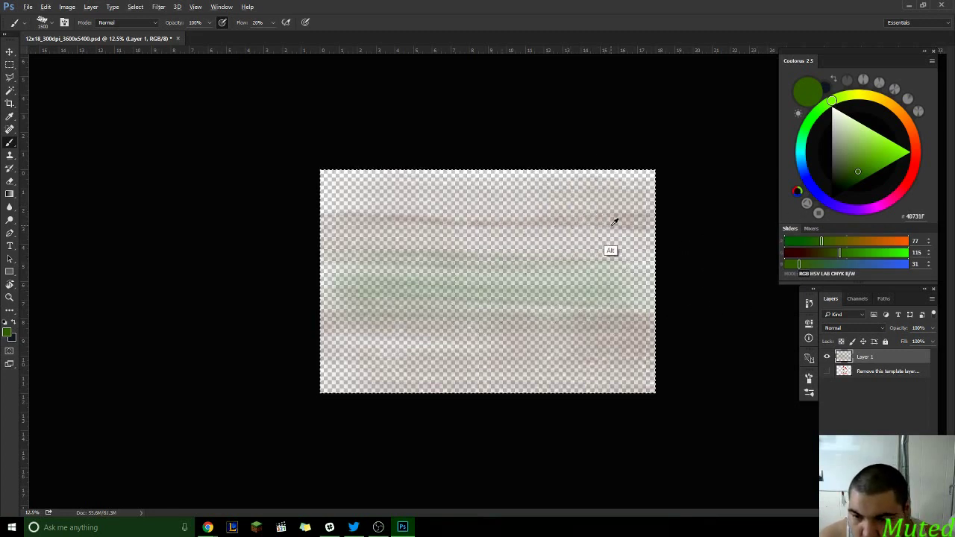
# - Sample brown from the canvas and darken the top and lower bands with it
pyautogui.keyDown('alt'); pyautogui.click(616, 223); pyautogui.keyUp('alt')
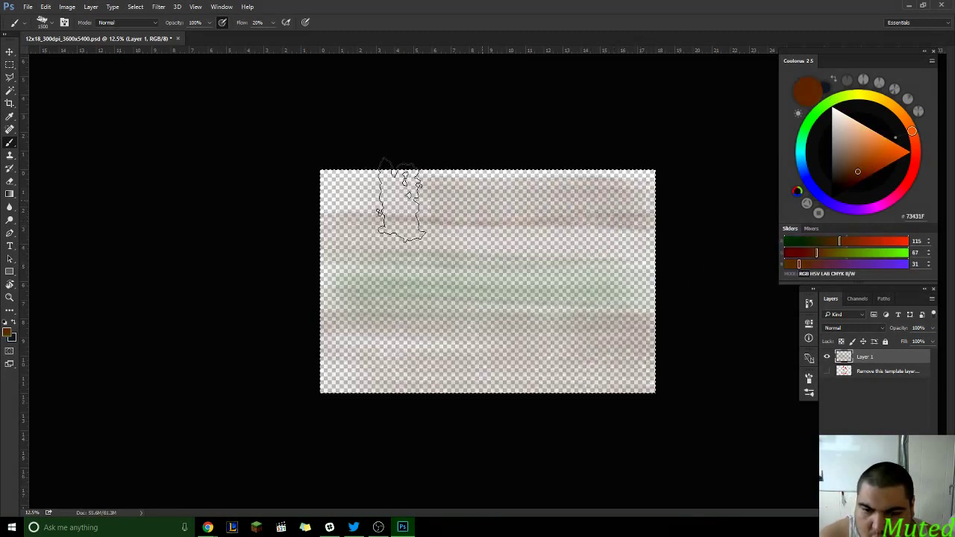
pyautogui.moveTo(345, 198); pyautogui.dragTo(619, 195)
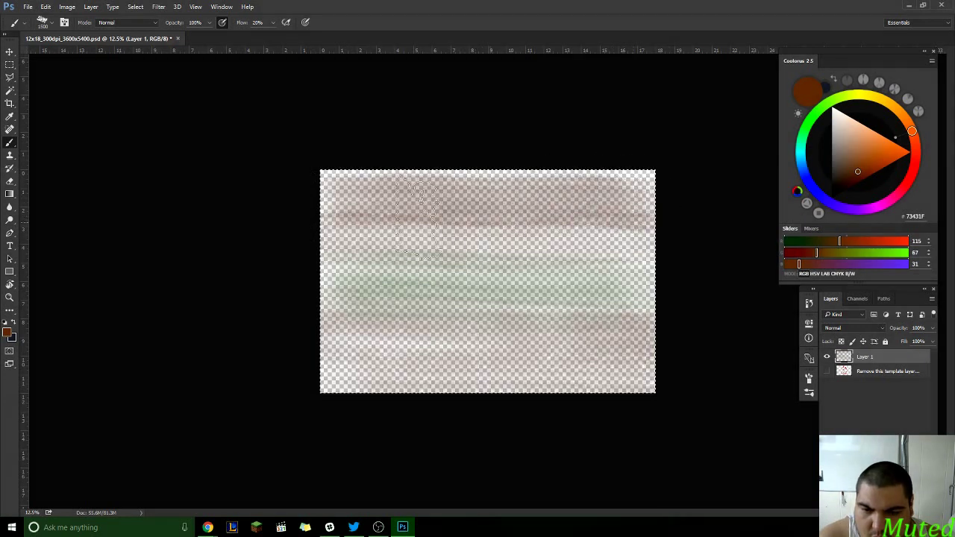
pyautogui.moveTo(454, 216)
pyautogui.mouseDown()
pyautogui.moveTo(336, 202)
pyautogui.moveTo(597, 173)
pyautogui.mouseUp()
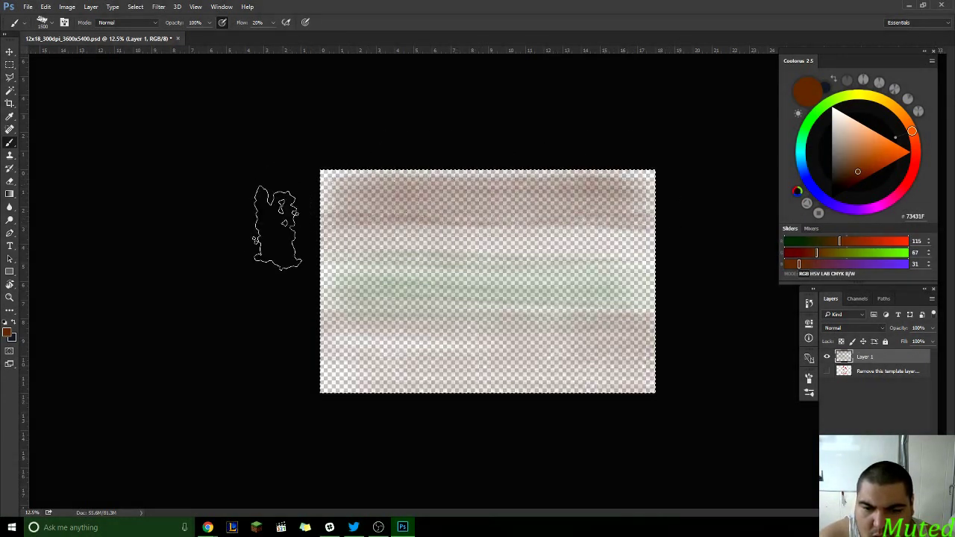
pyautogui.moveTo(352, 363); pyautogui.dragTo(678, 373)
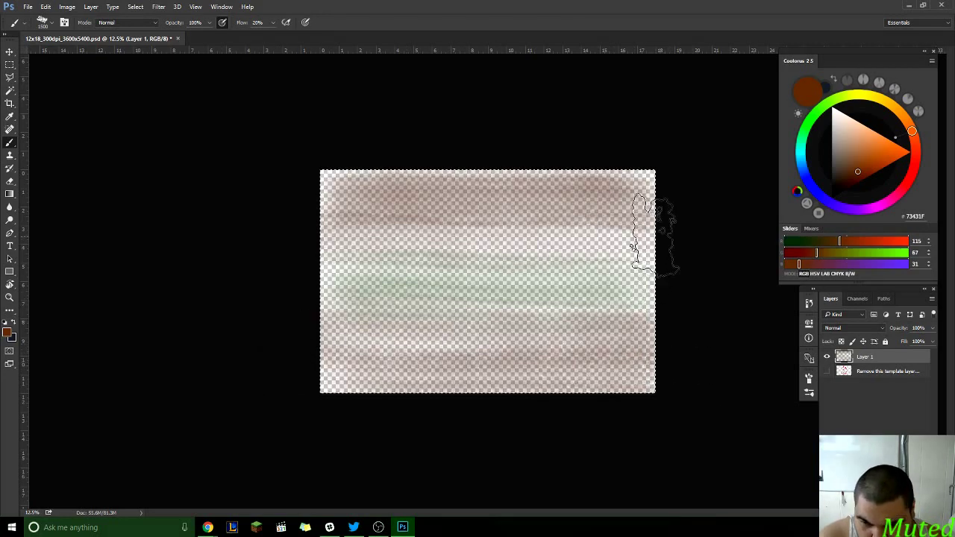
# - Sample green and strengthen the middle band, lower-left area and lower-right patch
pyautogui.keyDown('alt'); pyautogui.click(559, 280); pyautogui.keyUp('alt')
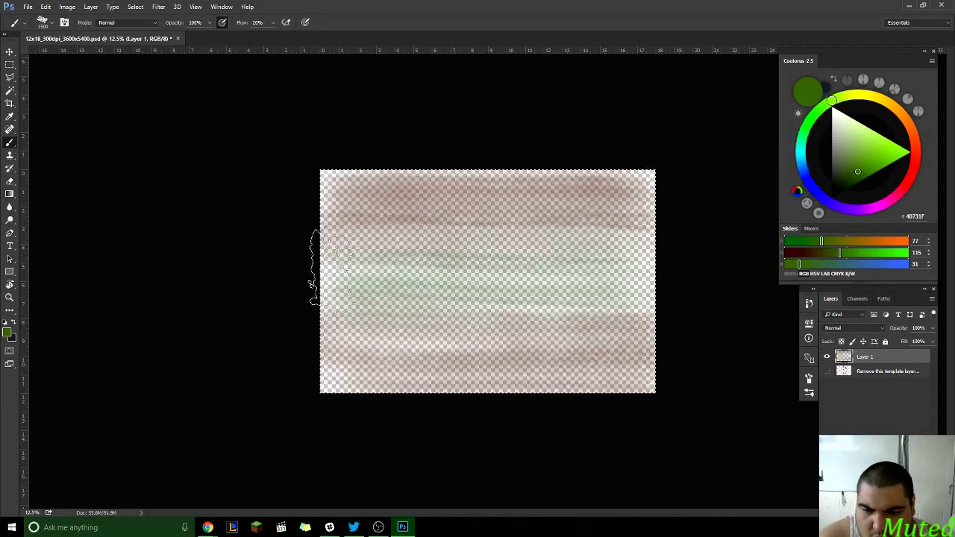
pyautogui.moveTo(339, 302)
pyautogui.mouseDown()
pyautogui.moveTo(554, 298)
pyautogui.moveTo(512, 309)
pyautogui.moveTo(299, 298)
pyautogui.mouseUp()
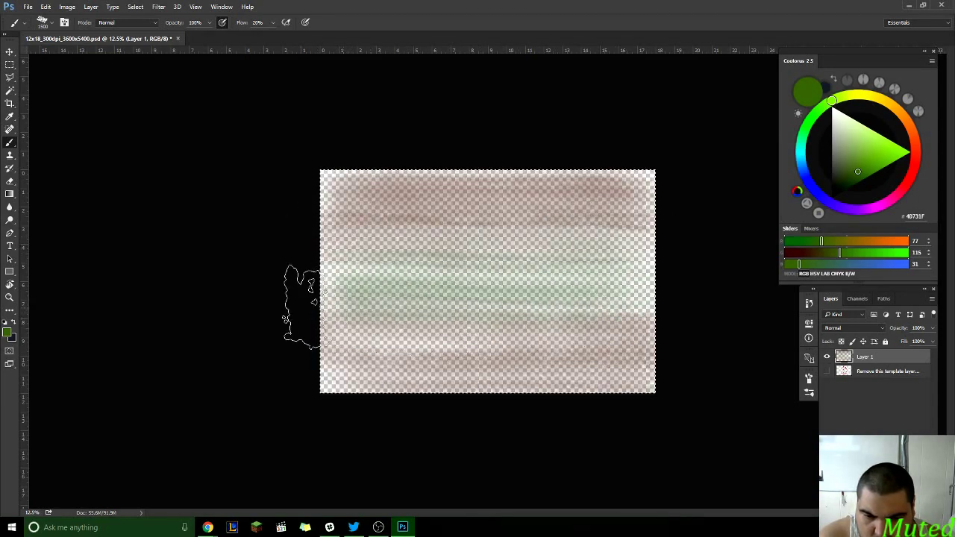
pyautogui.moveTo(330, 351)
pyautogui.mouseDown()
pyautogui.moveTo(351, 351)
pyautogui.moveTo(309, 385)
pyautogui.mouseUp()
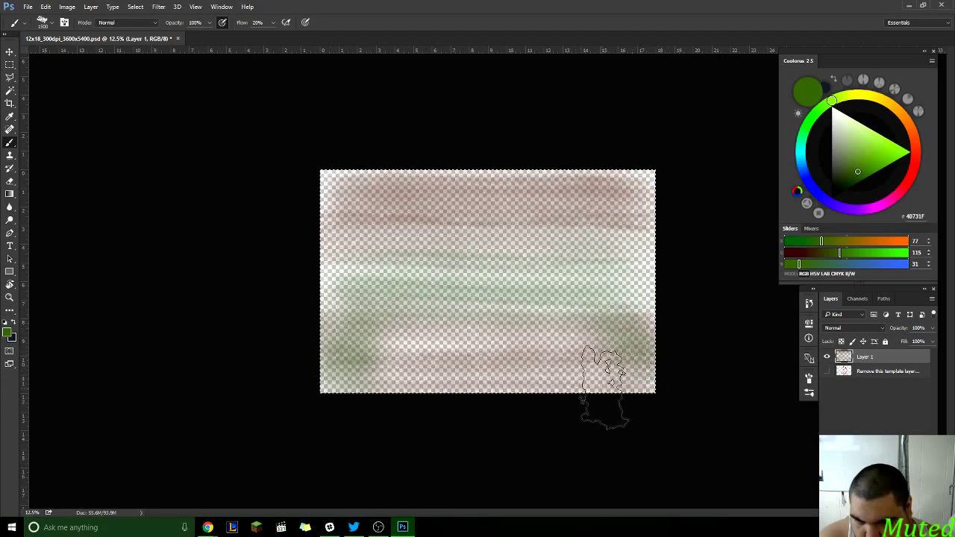
pyautogui.moveTo(606, 388); pyautogui.dragTo(638, 322)
# - Sample olive and paint the right-edge patch and a stroke along the lower band
pyautogui.keyDown('alt'); pyautogui.click(630, 321); pyautogui.keyUp('alt')
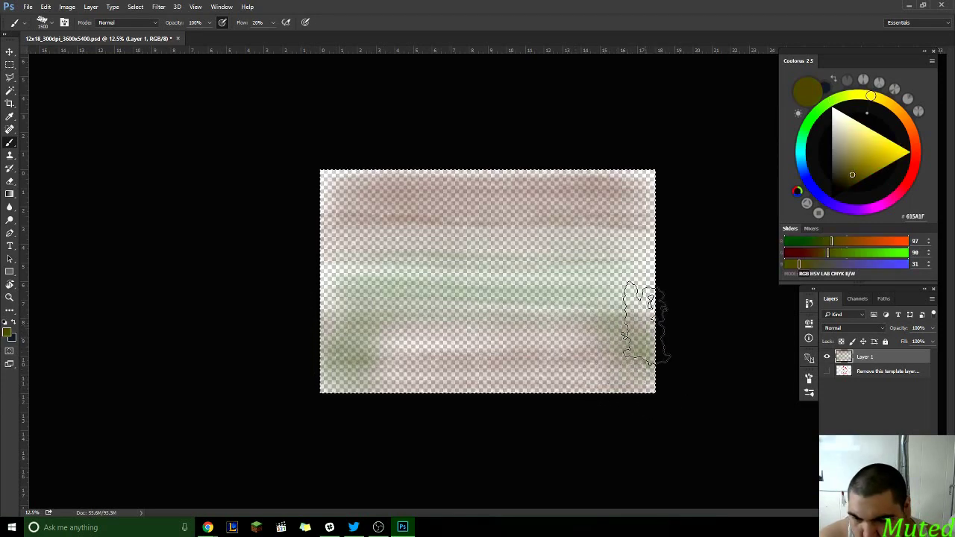
pyautogui.moveTo(652, 332)
pyautogui.mouseDown()
pyautogui.moveTo(660, 331)
pyautogui.moveTo(671, 362)
pyautogui.moveTo(622, 384)
pyautogui.mouseUp()
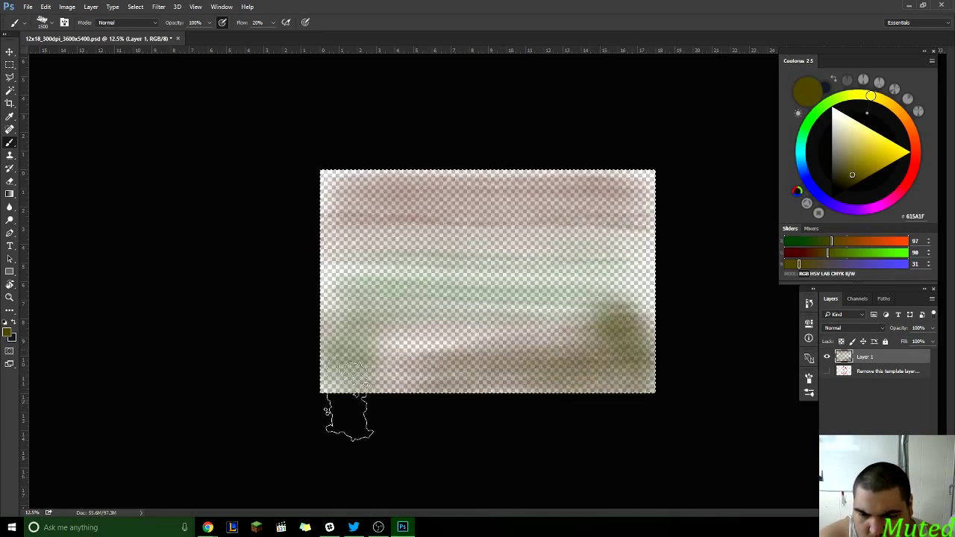
pyautogui.moveTo(347, 346); pyautogui.dragTo(654, 351)
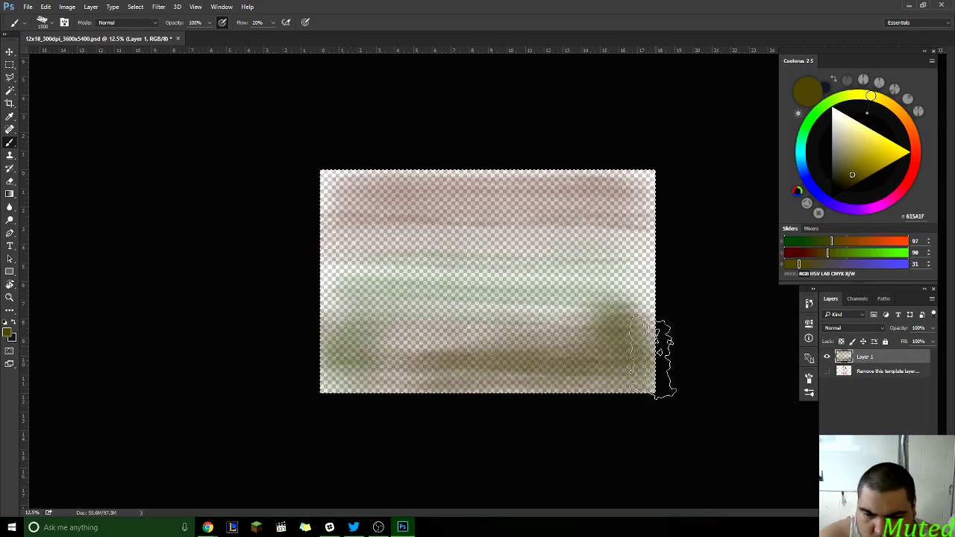
# - Sample a greener olive, darken the lower-left ground, and add a fine dark stroke
pyautogui.keyDown('alt'); pyautogui.click(352, 338); pyautogui.keyUp('alt')
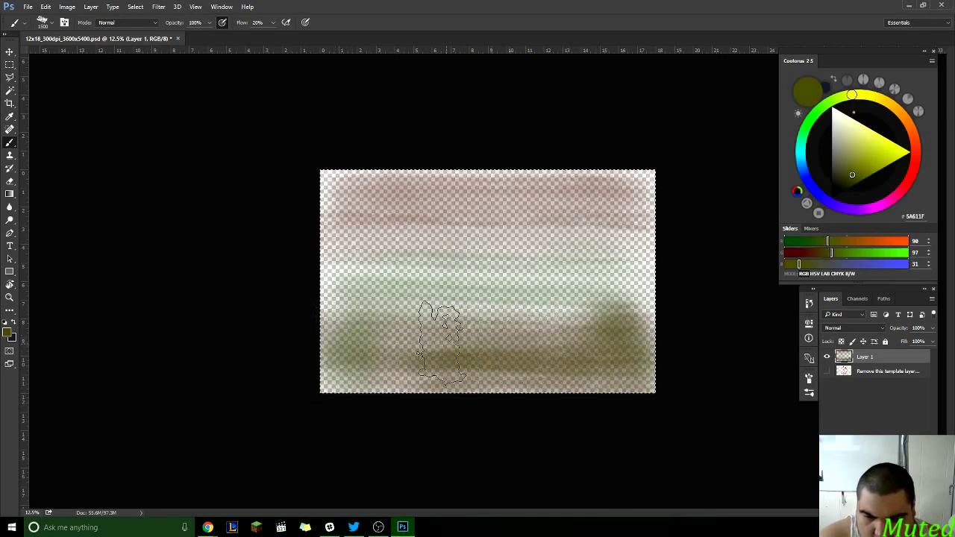
pyautogui.moveTo(276, 389)
pyautogui.mouseDown()
pyautogui.moveTo(626, 371)
pyautogui.moveTo(291, 398)
pyautogui.moveTo(607, 398)
pyautogui.moveTo(303, 409)
pyautogui.moveTo(332, 423)
pyautogui.mouseUp()
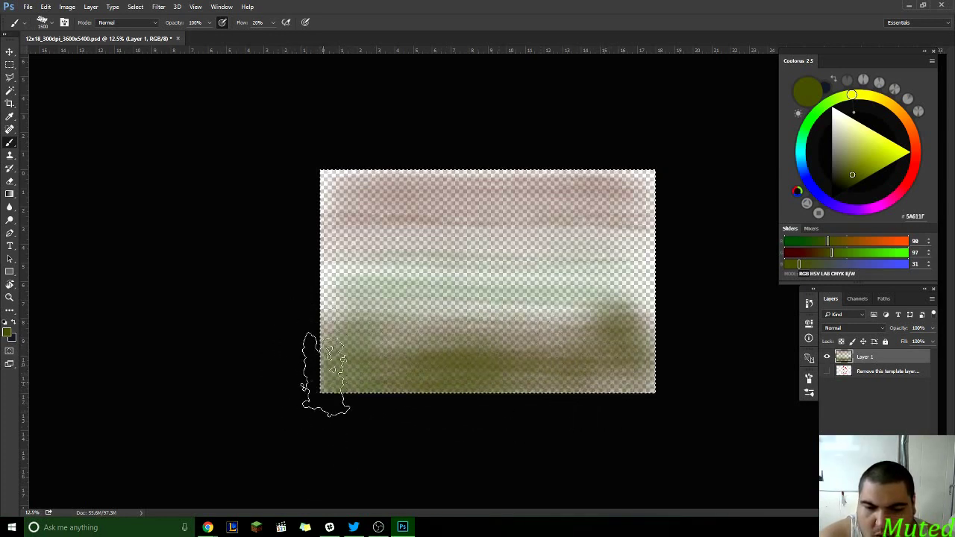
pyautogui.moveTo(319, 373); pyautogui.dragTo(373, 415)
pyautogui.press('[')
pyautogui.press('[')
pyautogui.press('[')
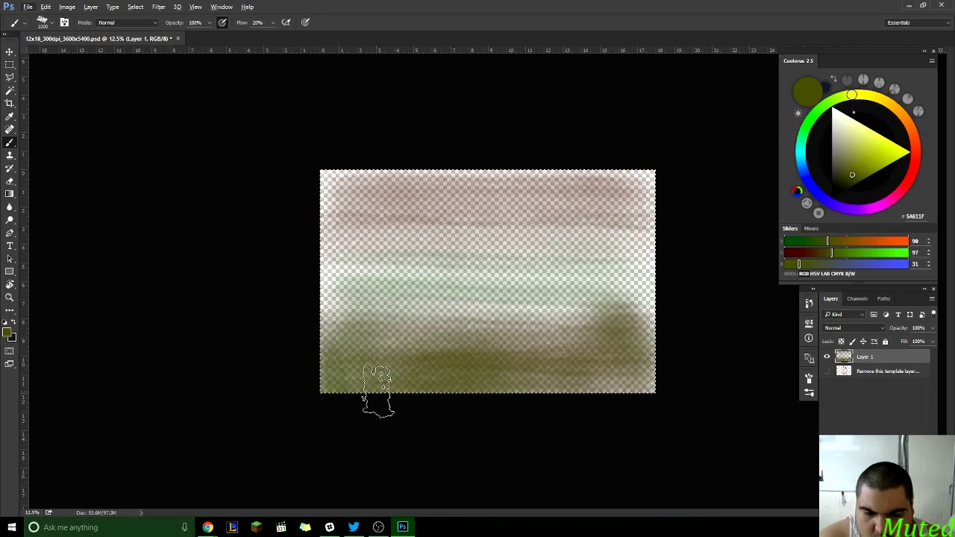
pyautogui.press('[')
pyautogui.press('[')
pyautogui.press('[')
pyautogui.moveTo(373, 333)
pyautogui.mouseDown()
pyautogui.moveTo(418, 331)
pyautogui.moveTo(331, 336)
pyautogui.moveTo(412, 350)
pyautogui.moveTo(370, 338)
pyautogui.moveTo(430, 332)
pyautogui.moveTo(340, 335)
pyautogui.moveTo(418, 348)
pyautogui.moveTo(433, 334)
pyautogui.moveTo(343, 334)
pyautogui.moveTo(361, 323)
pyautogui.moveTo(346, 322)
pyautogui.moveTo(413, 340)
pyautogui.moveTo(360, 339)
pyautogui.moveTo(386, 350)
pyautogui.moveTo(361, 351)
pyautogui.mouseUp()
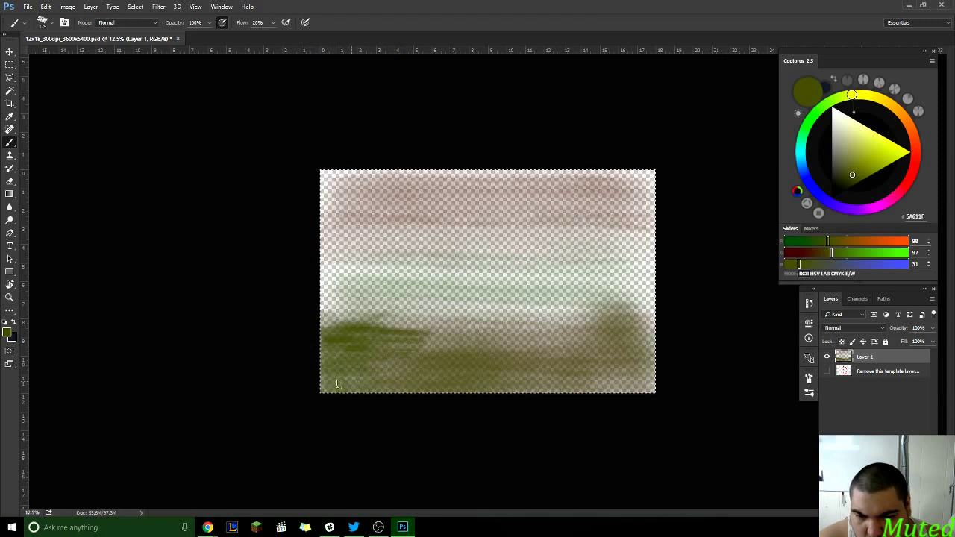
# - Sample olive #61591F, brush a dark stroke across the ground, then sketch and undo three branch lines
pyautogui.keyDown('alt'); pyautogui.click(479, 362); pyautogui.keyUp('alt')
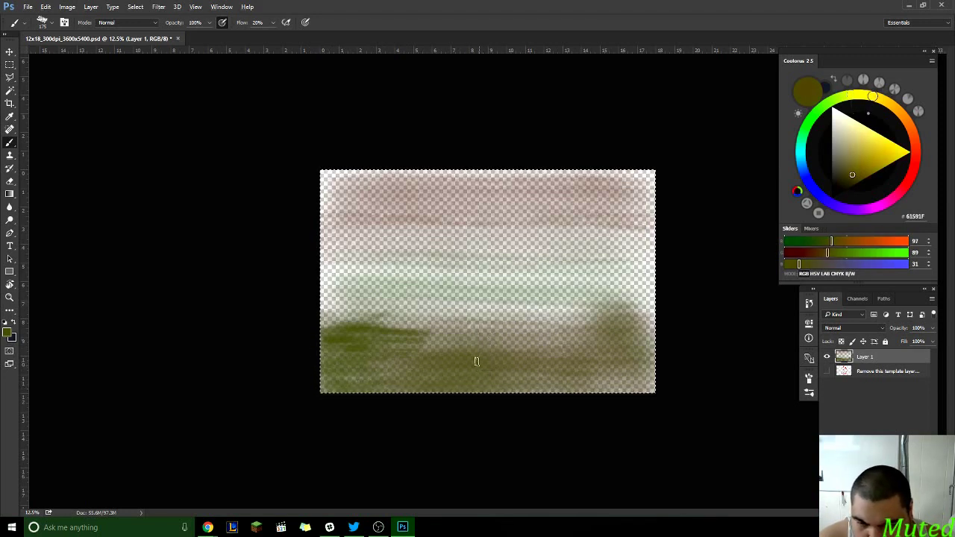
pyautogui.moveTo(431, 361)
pyautogui.mouseDown()
pyautogui.moveTo(497, 362)
pyautogui.moveTo(422, 342)
pyautogui.moveTo(544, 360)
pyautogui.moveTo(559, 347)
pyautogui.moveTo(438, 331)
pyautogui.moveTo(499, 346)
pyautogui.moveTo(430, 348)
pyautogui.moveTo(481, 340)
pyautogui.moveTo(524, 358)
pyautogui.moveTo(445, 369)
pyautogui.moveTo(544, 364)
pyautogui.moveTo(503, 360)
pyautogui.moveTo(532, 363)
pyautogui.moveTo(570, 341)
pyautogui.moveTo(495, 335)
pyautogui.moveTo(528, 323)
pyautogui.mouseUp()
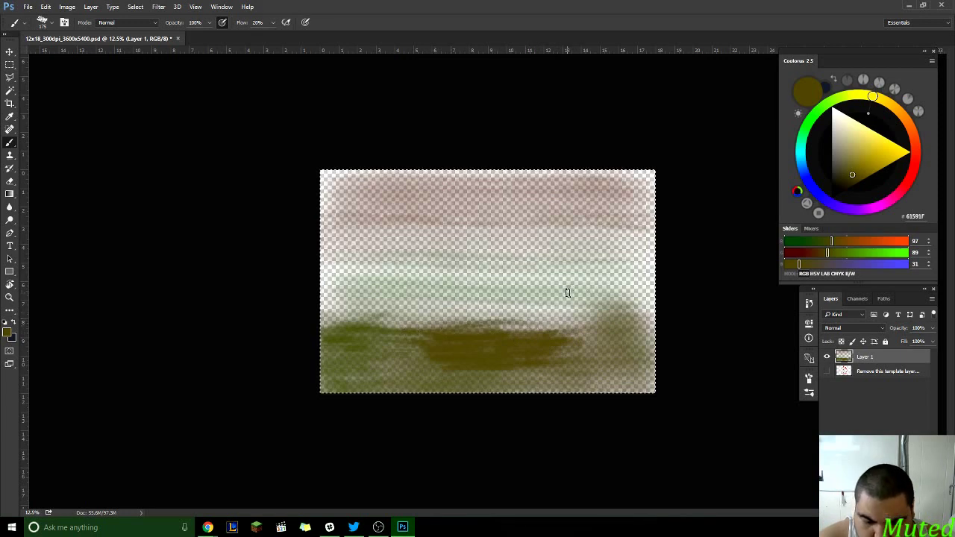
pyautogui.moveTo(575, 305)
pyautogui.mouseDown()
pyautogui.moveTo(593, 251)
pyautogui.moveTo(575, 300)
pyautogui.mouseUp()
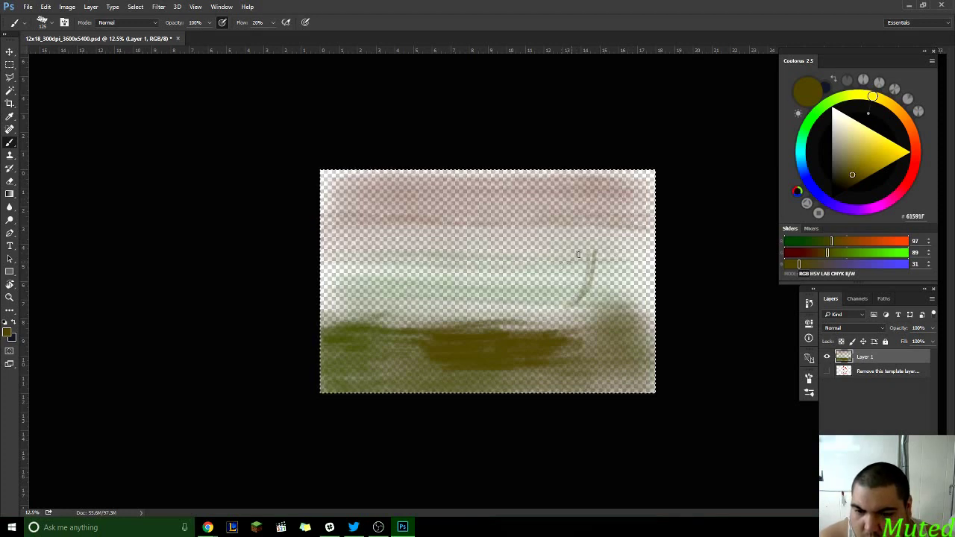
pyautogui.moveTo(566, 261); pyautogui.dragTo(572, 250)
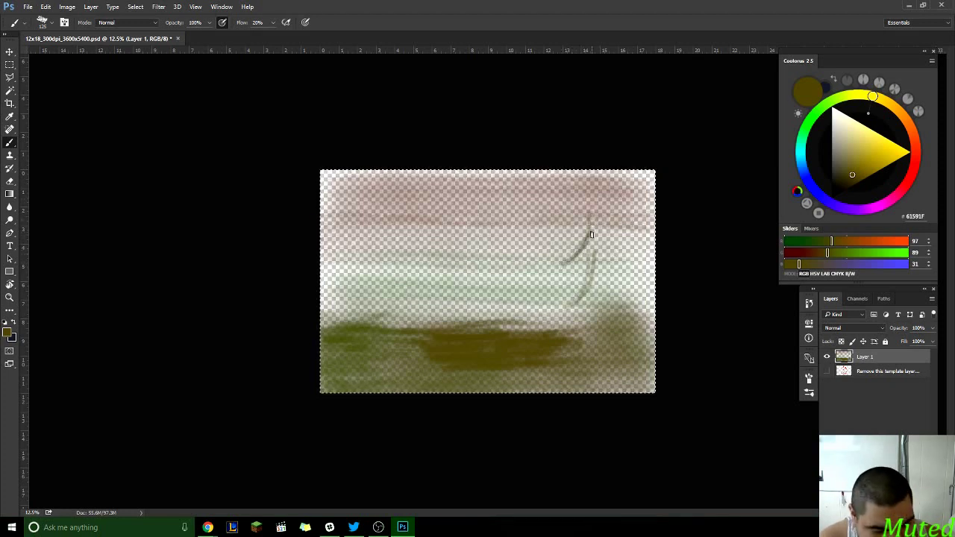
pyautogui.moveTo(589, 209)
pyautogui.mouseDown()
pyautogui.moveTo(585, 174)
pyautogui.moveTo(585, 246)
pyautogui.mouseUp()
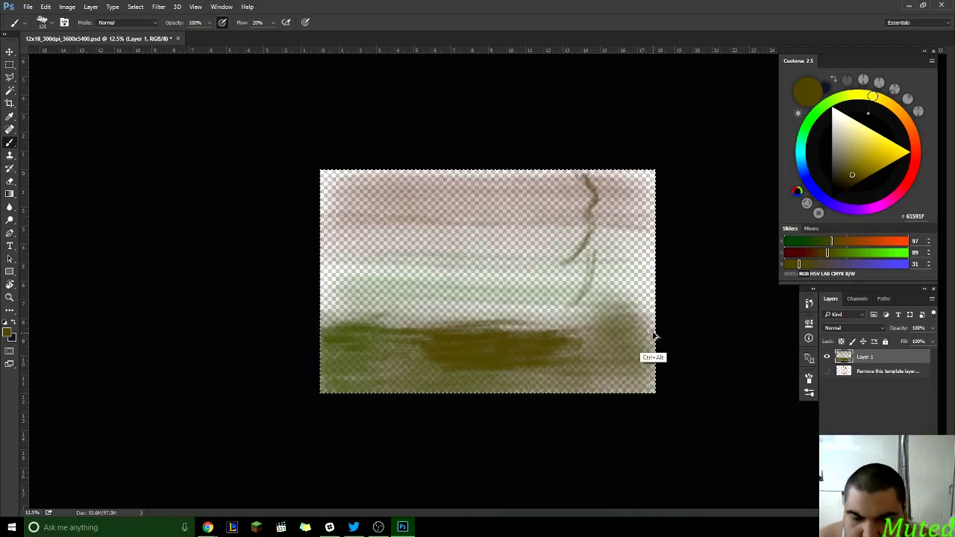
pyautogui.hotkey('ctrl', 'alt', 'z')
pyautogui.hotkey('ctrl', 'alt', 'z')
pyautogui.hotkey('ctrl', 'alt', 'z')
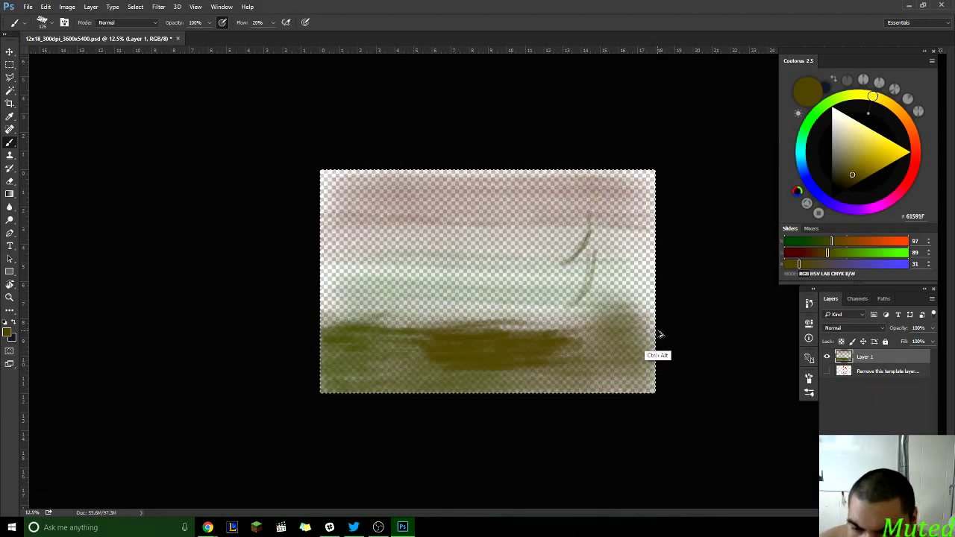
pyautogui.hotkey('ctrl', 'alt', 'z')
pyautogui.hotkey('ctrl', 'alt', 'z')
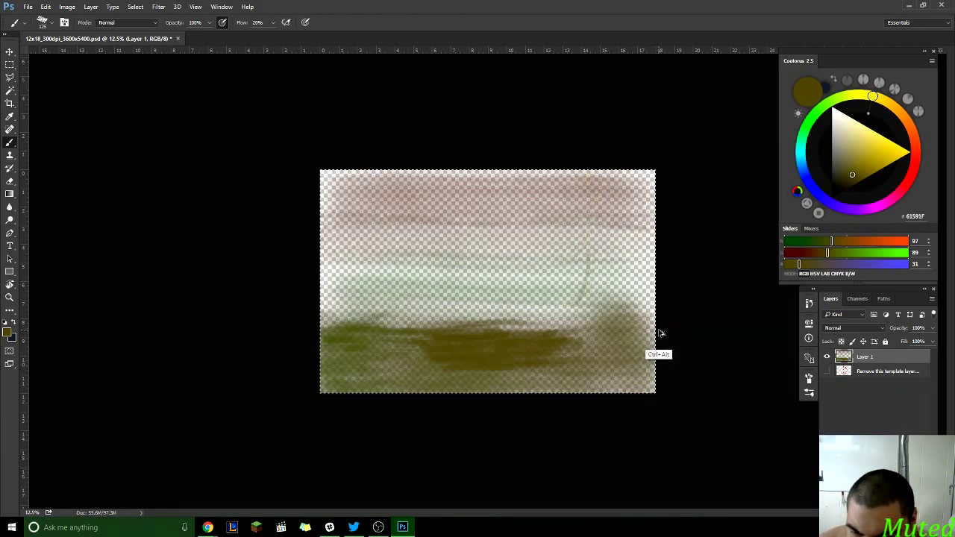
pyautogui.hotkey('ctrl', 'alt', 'z')
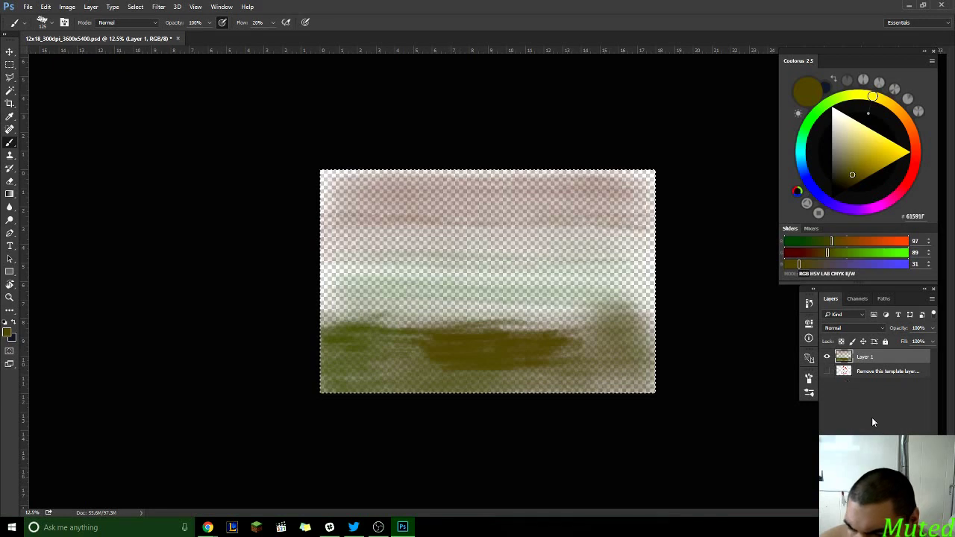
# - On a new Layer 2, sketch thin #61591F branch lines at the upper right
pyautogui.click(921, 341)
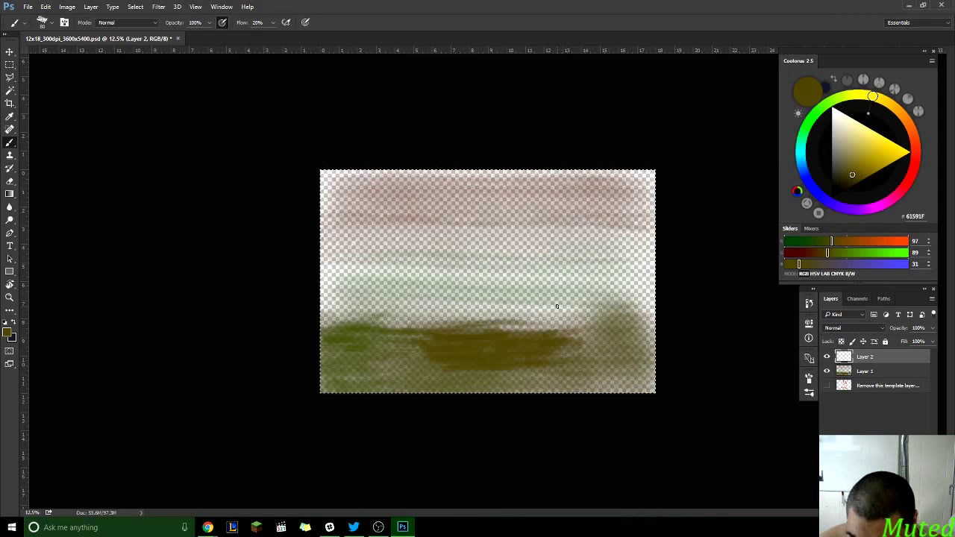
pyautogui.moveTo(560, 305)
pyautogui.mouseDown()
pyautogui.moveTo(584, 261)
pyautogui.moveTo(583, 230)
pyautogui.mouseUp()
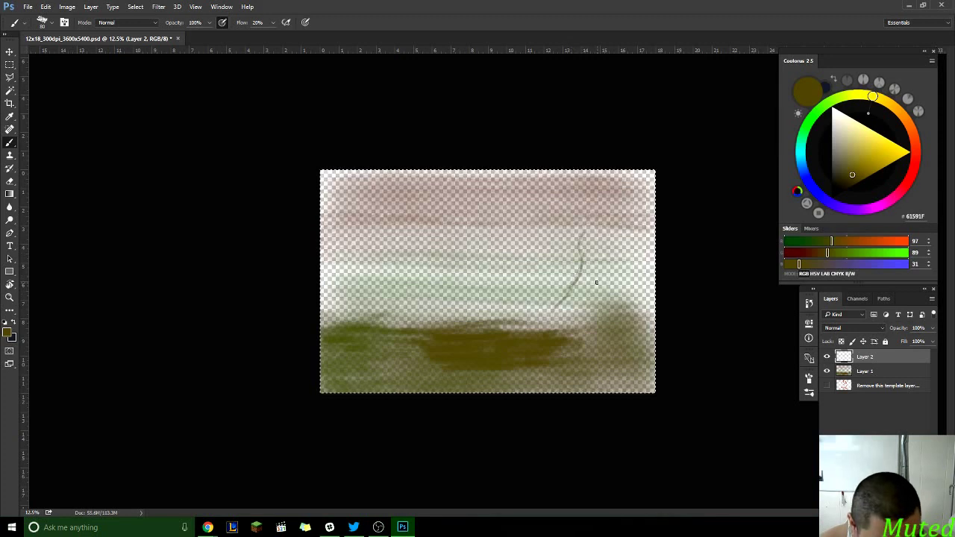
pyautogui.moveTo(583, 232); pyautogui.dragTo(580, 220)
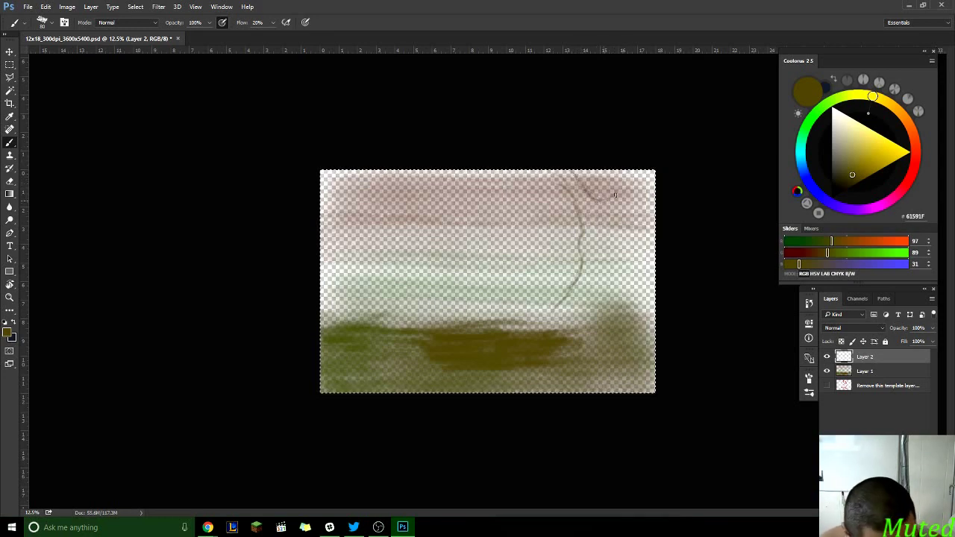
pyautogui.moveTo(615, 195); pyautogui.dragTo(630, 193)
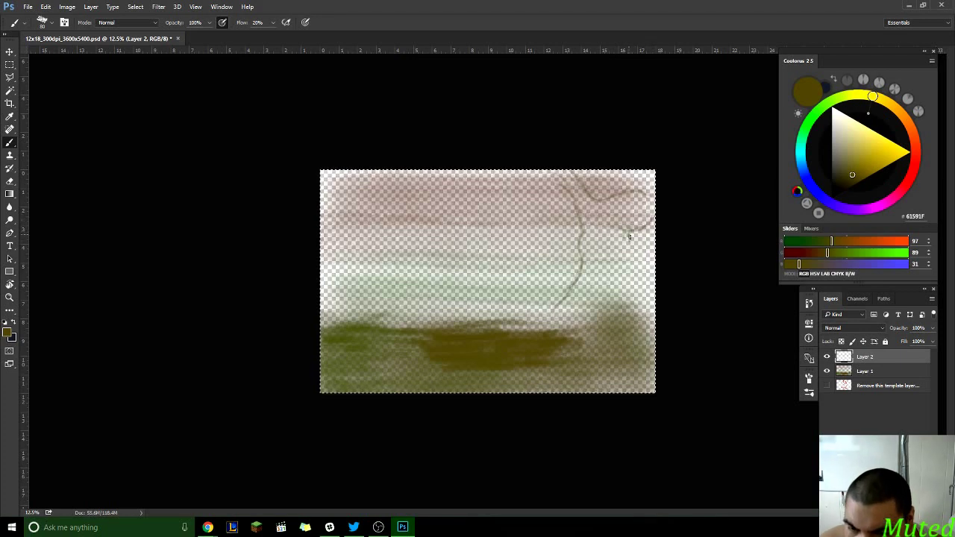
pyautogui.moveTo(629, 237); pyautogui.dragTo(635, 249)
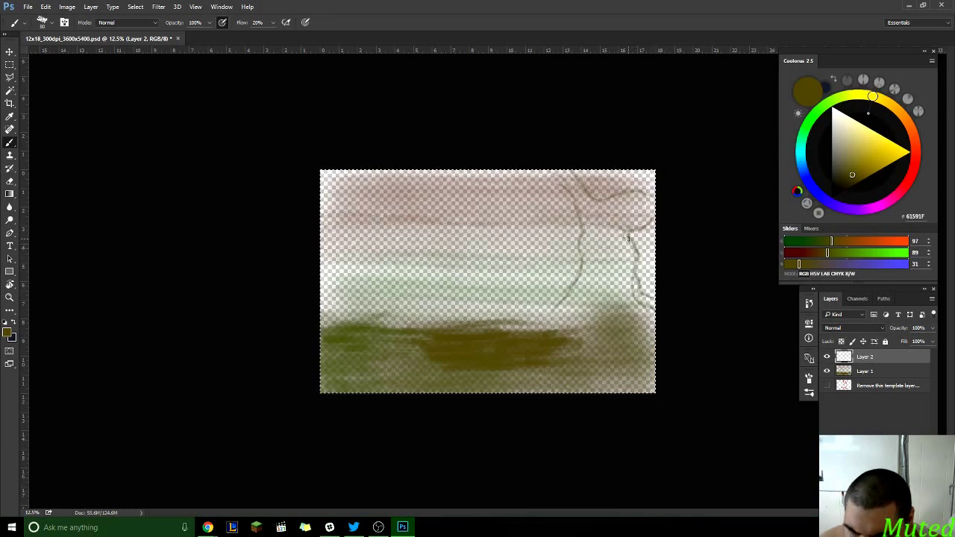
# - Darken the sketched branch curve and add extra branch strokes at the top right
pyautogui.moveTo(569, 289); pyautogui.dragTo(579, 238)
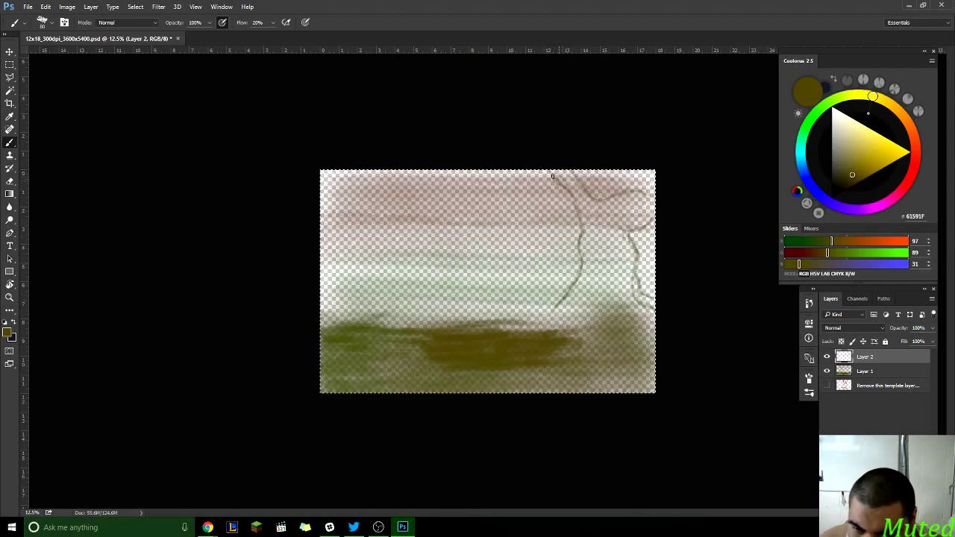
pyautogui.moveTo(557, 183); pyautogui.dragTo(579, 221)
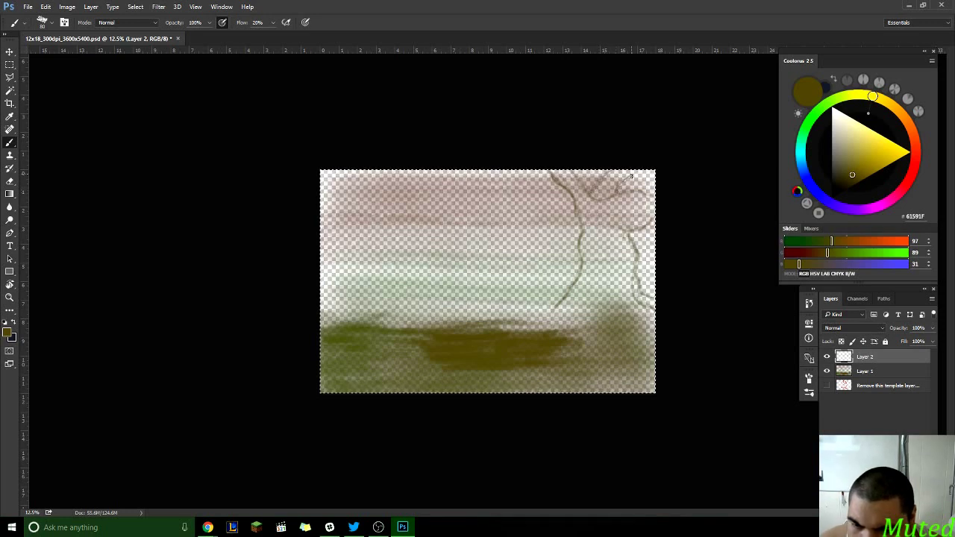
pyautogui.moveTo(615, 205); pyautogui.dragTo(634, 199)
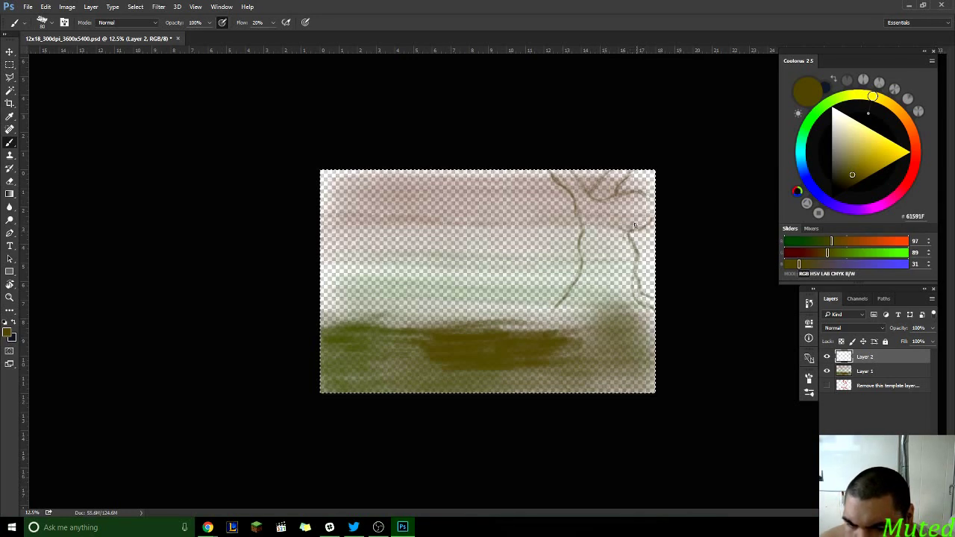
pyautogui.moveTo(601, 202); pyautogui.dragTo(634, 201)
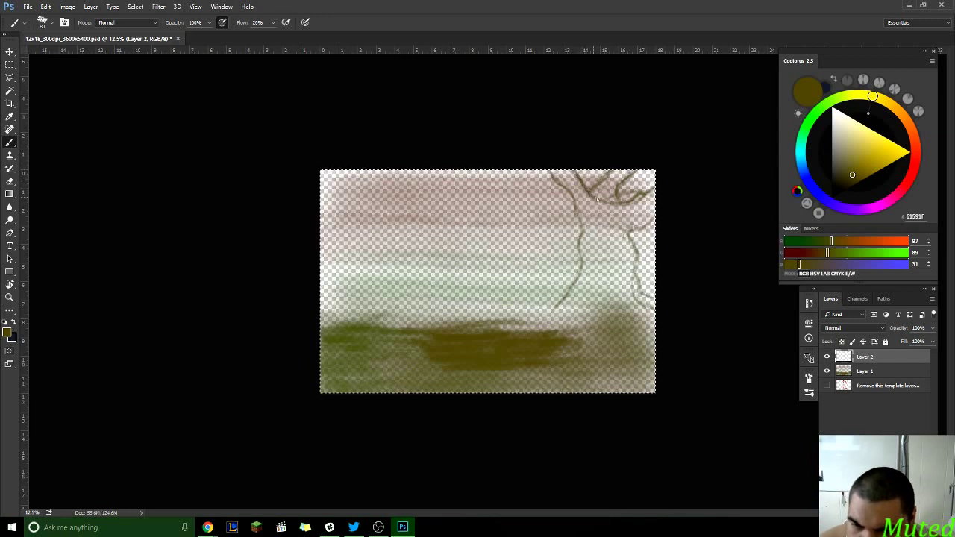
# - Extend the right trunk up and down and darken both parts of the left trunk
pyautogui.moveTo(596, 198); pyautogui.dragTo(607, 203)
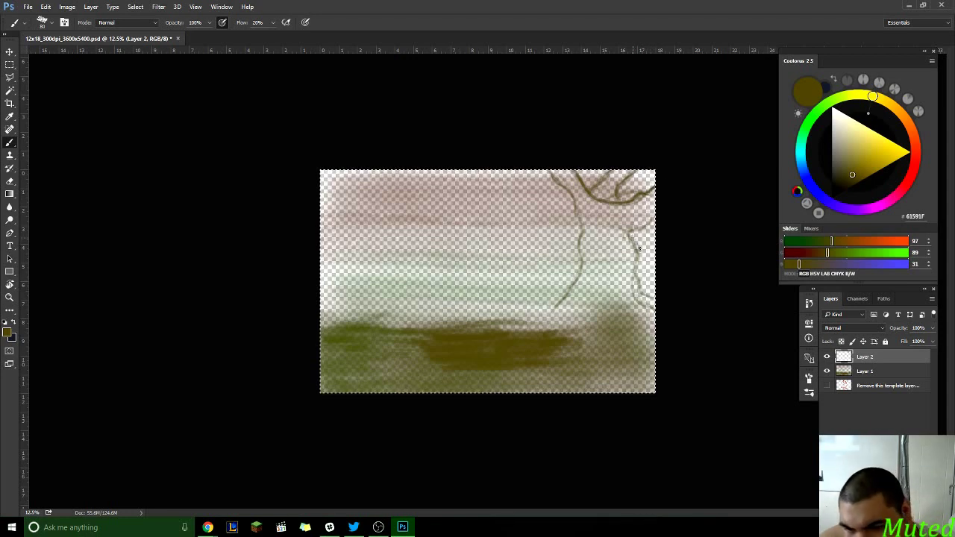
pyautogui.moveTo(629, 235); pyautogui.dragTo(655, 213)
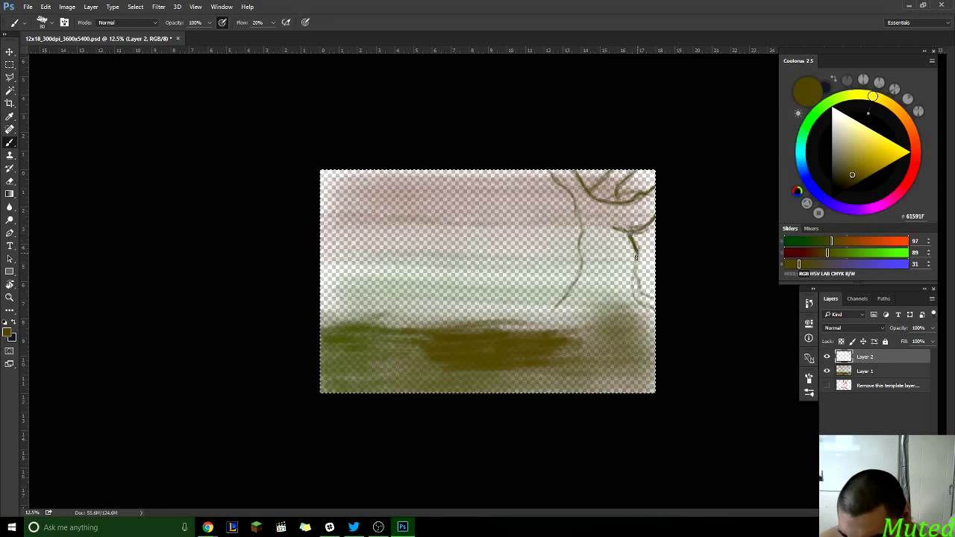
pyautogui.moveTo(634, 270); pyautogui.dragTo(644, 303)
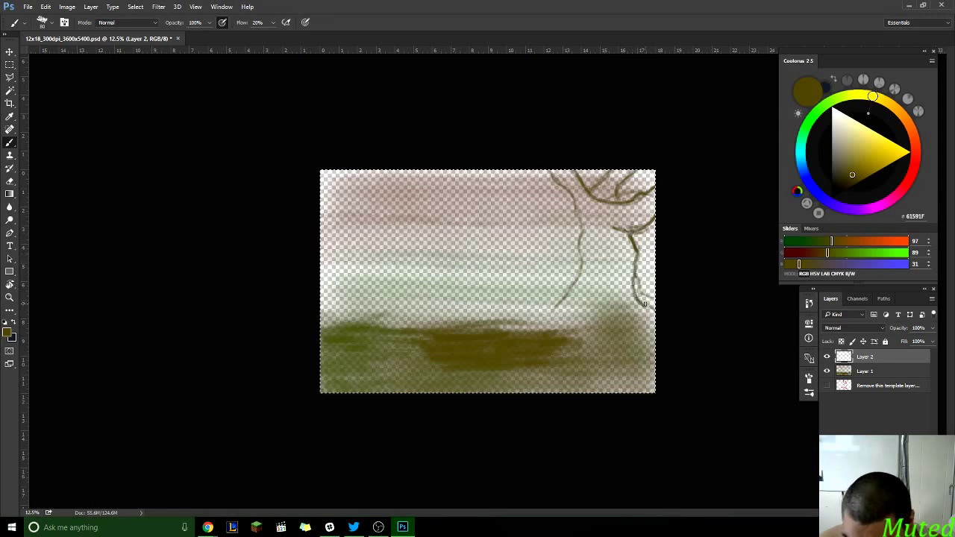
pyautogui.moveTo(580, 234)
pyautogui.mouseDown()
pyautogui.moveTo(582, 265)
pyautogui.moveTo(556, 302)
pyautogui.mouseUp()
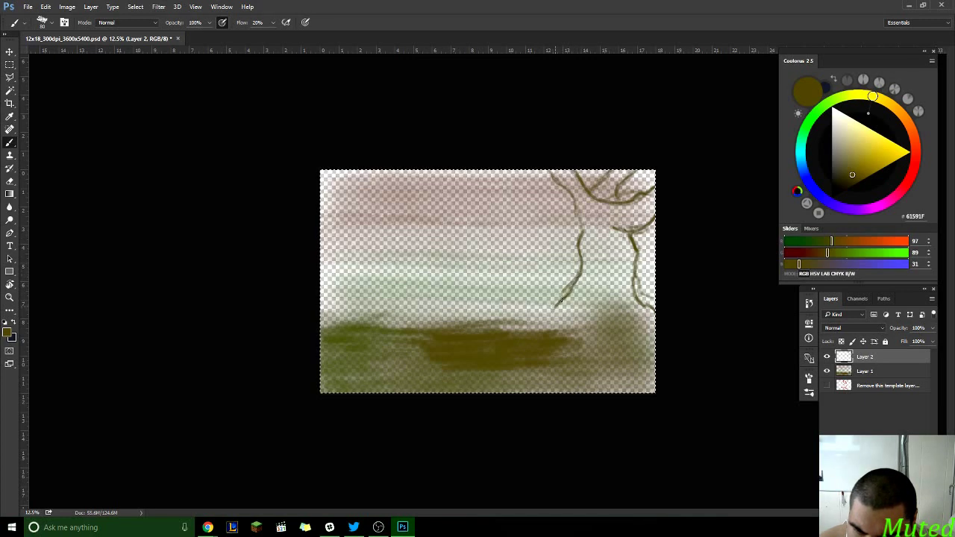
pyautogui.moveTo(581, 237); pyautogui.dragTo(579, 212)
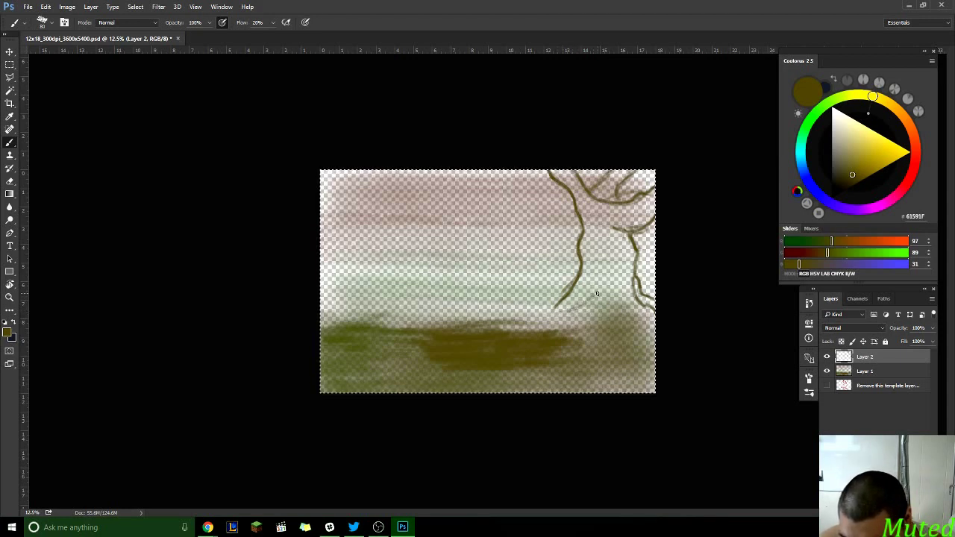
pyautogui.moveTo(606, 299); pyautogui.dragTo(639, 318)
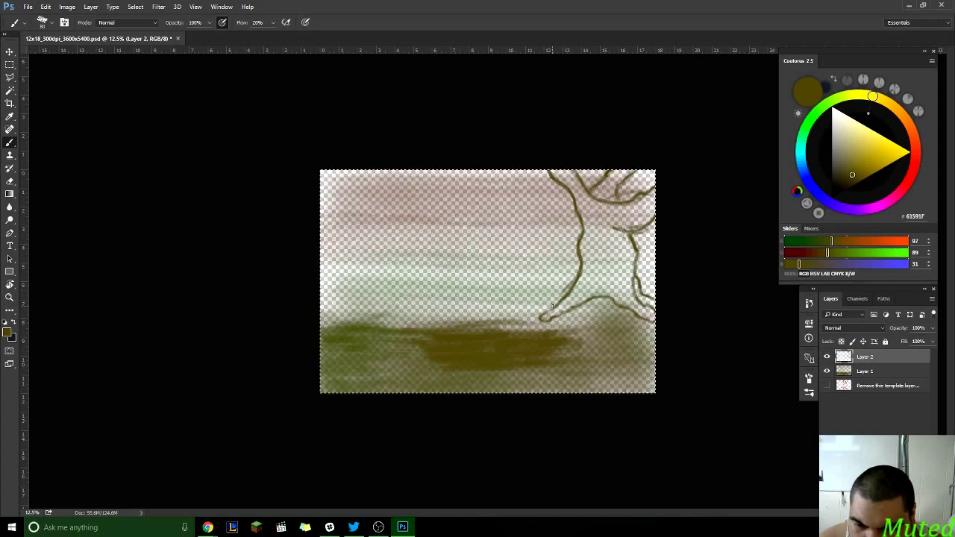
# - Zoom in and thicken the tree outline down to the ground and the right trunk line
pyautogui.hotkey('ctrl', '+')
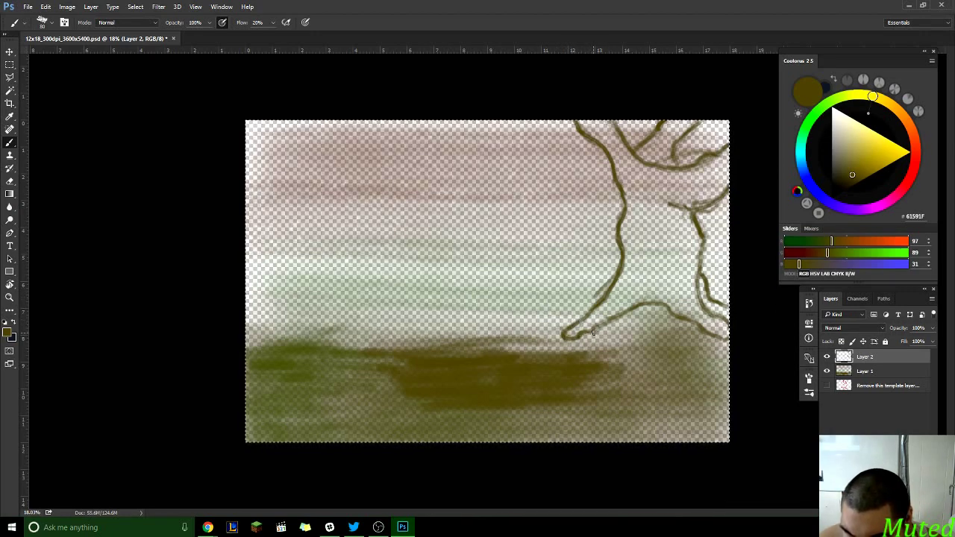
pyautogui.moveTo(628, 313); pyautogui.dragTo(662, 307)
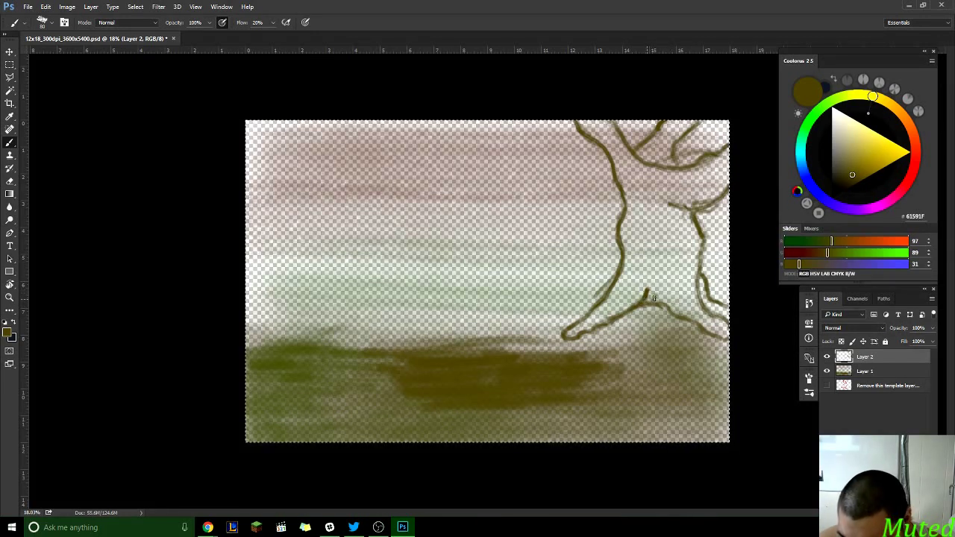
pyautogui.moveTo(662, 303); pyautogui.dragTo(714, 334)
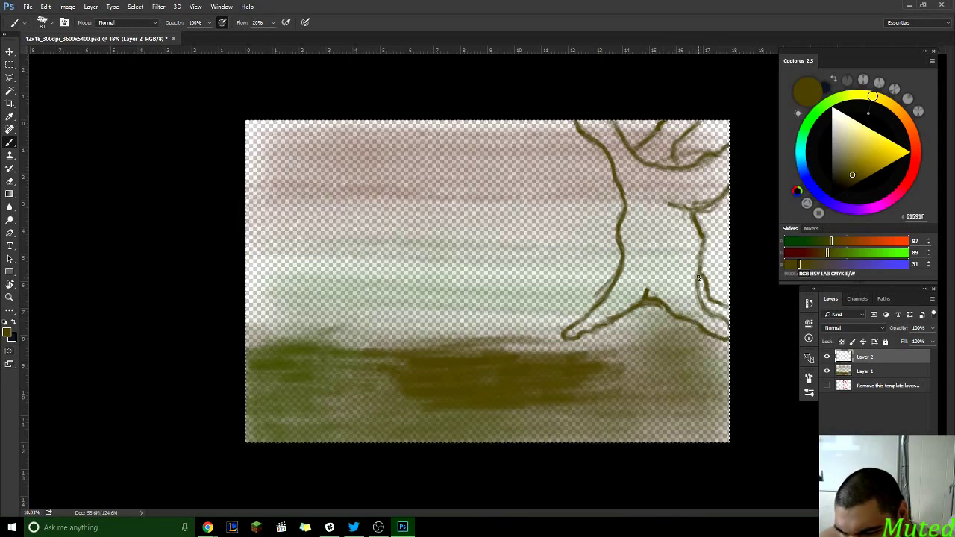
pyautogui.moveTo(698, 279); pyautogui.dragTo(702, 304)
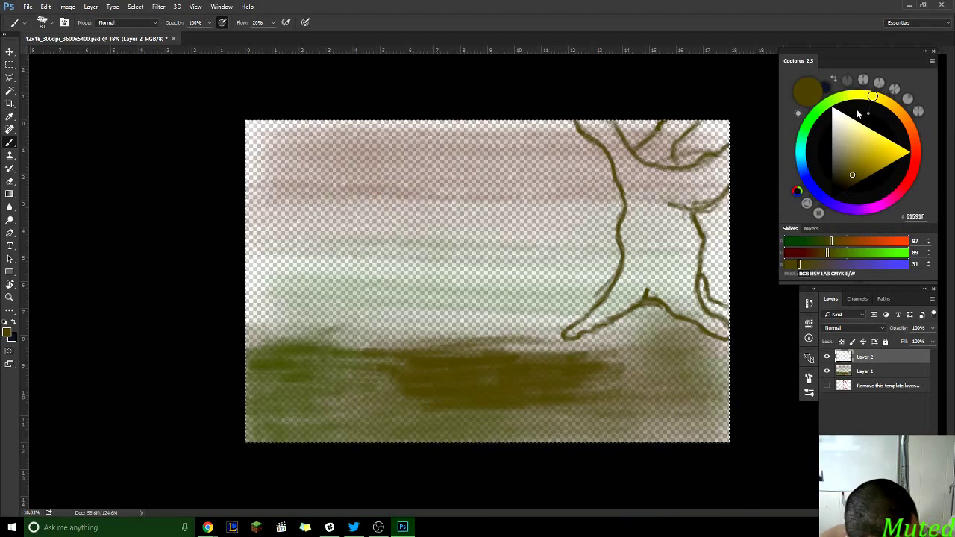
# - Pick red-brown 715130 in the Coolorus wheel and sketch the log outline on the lower-left ground
pyautogui.click(904, 119)
pyautogui.moveTo(905, 119); pyautogui.dragTo(908, 125)
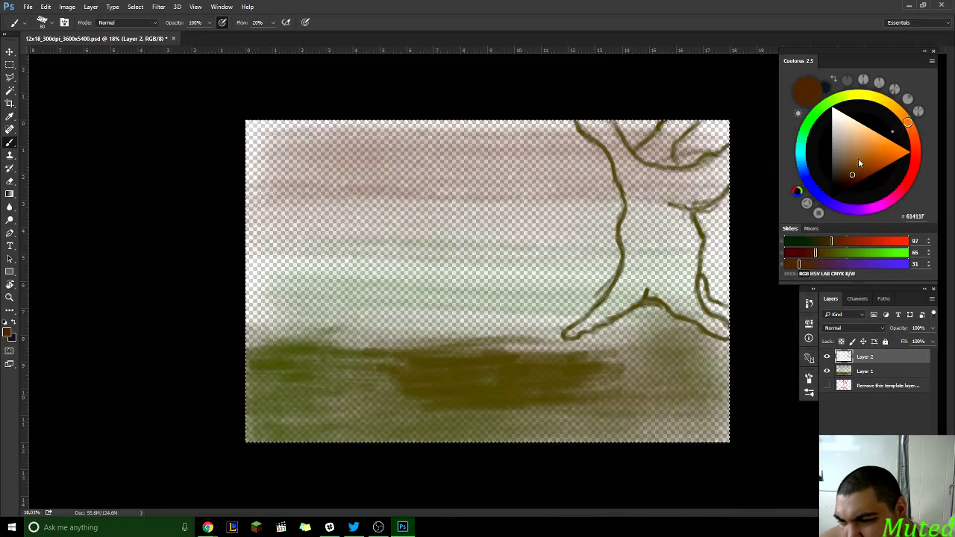
pyautogui.moveTo(855, 176); pyautogui.dragTo(855, 172)
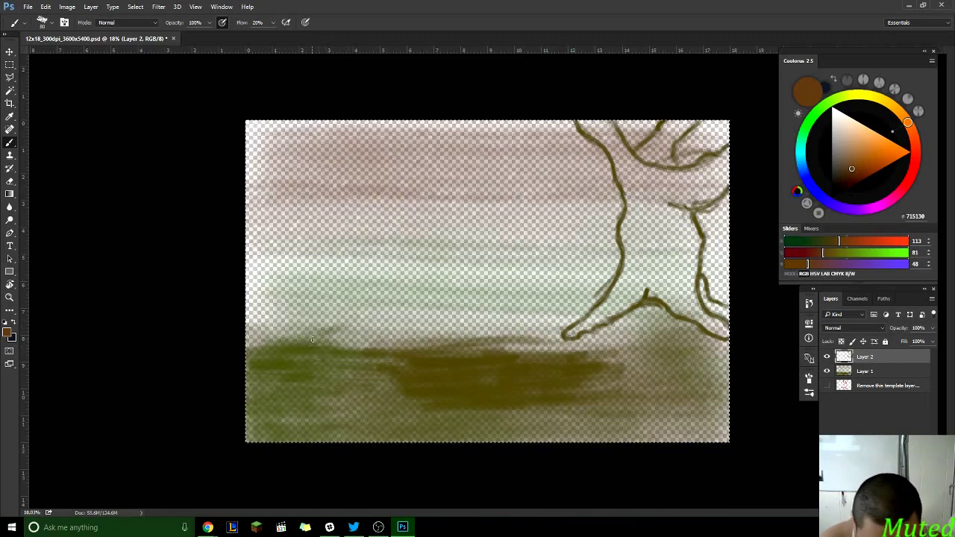
pyautogui.moveTo(341, 328)
pyautogui.mouseDown()
pyautogui.moveTo(401, 316)
pyautogui.moveTo(301, 338)
pyautogui.mouseUp()
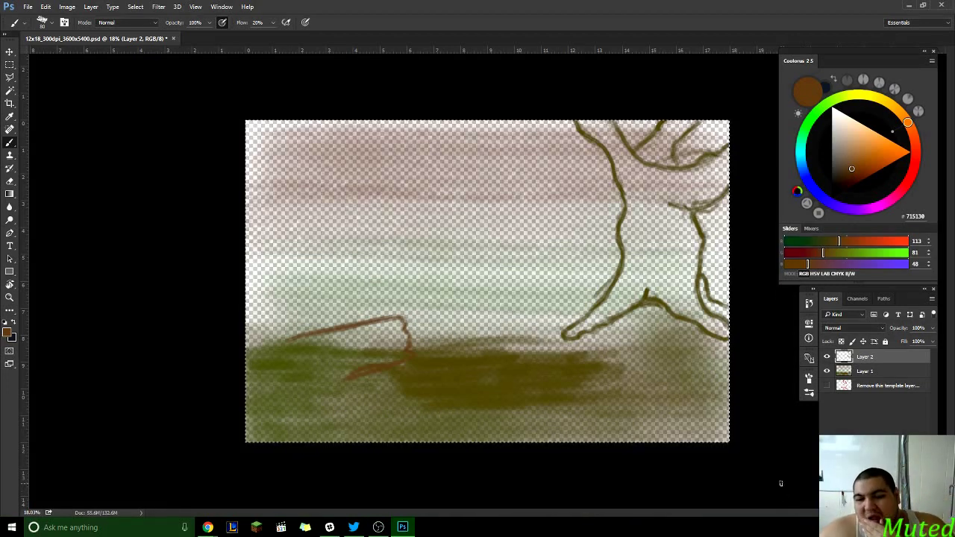
pyautogui.click(9, 64)
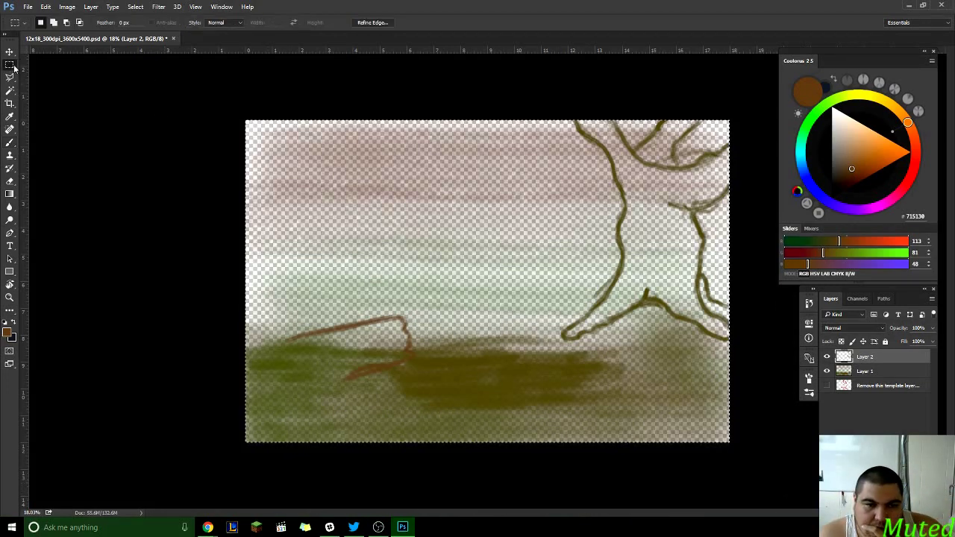
pyautogui.moveTo(548, 119)
pyautogui.mouseDown()
pyautogui.moveTo(727, 387)
pyautogui.moveTo(735, 344)
pyautogui.mouseUp()
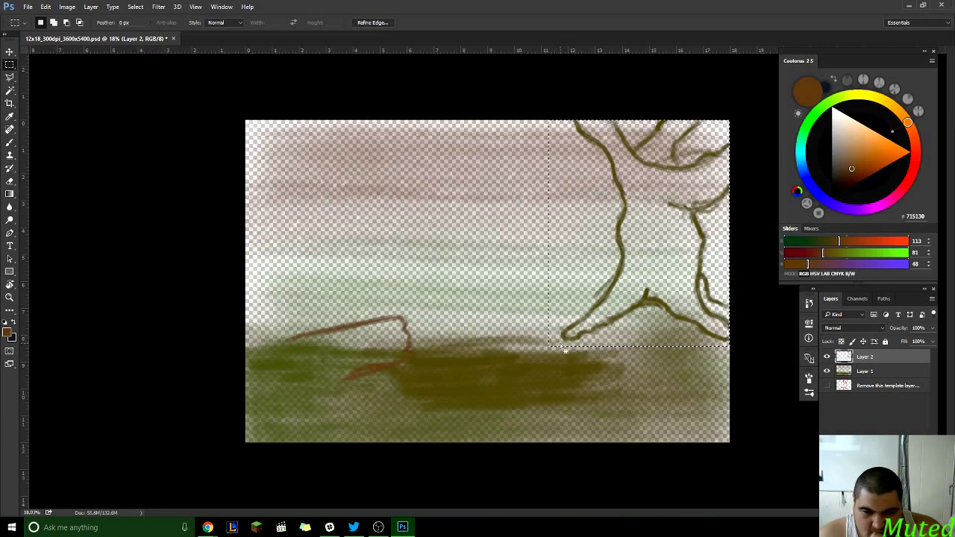
pyautogui.moveTo(565, 349); pyautogui.dragTo(565, 333)
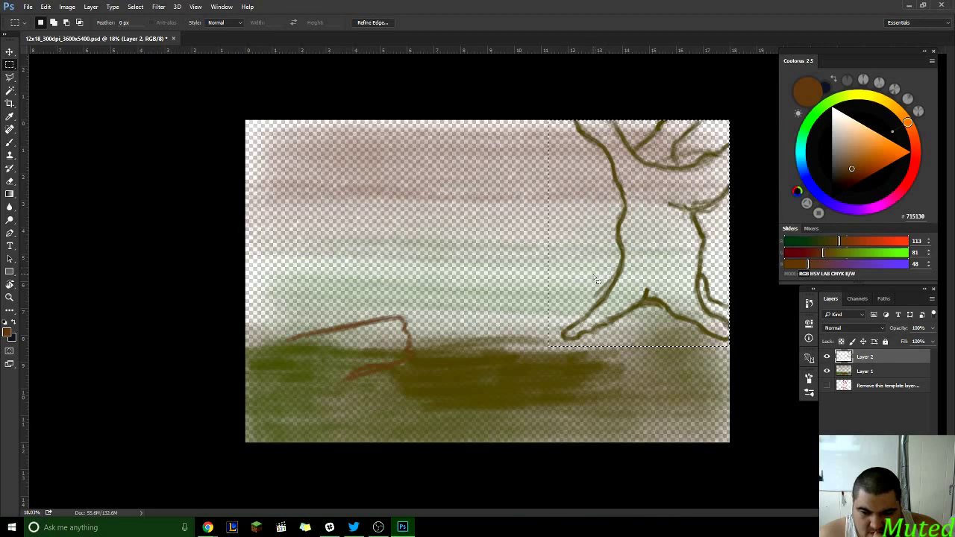
pyautogui.click(90, 8)
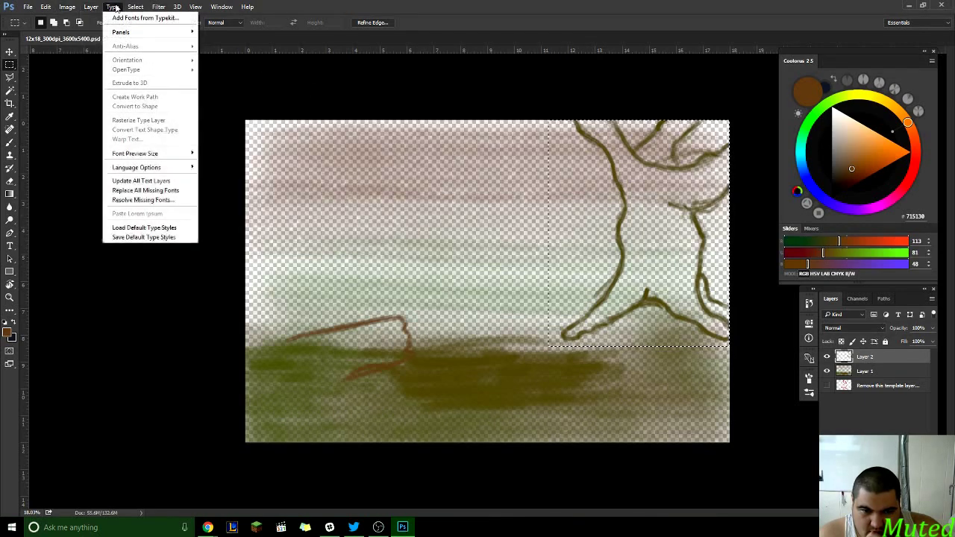
pyautogui.moveTo(135, 6)
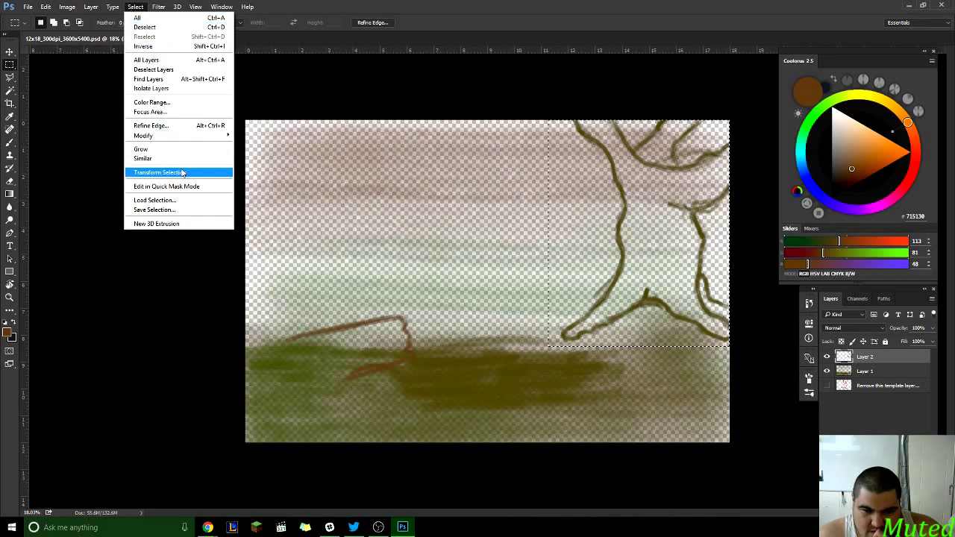
pyautogui.click(182, 173)
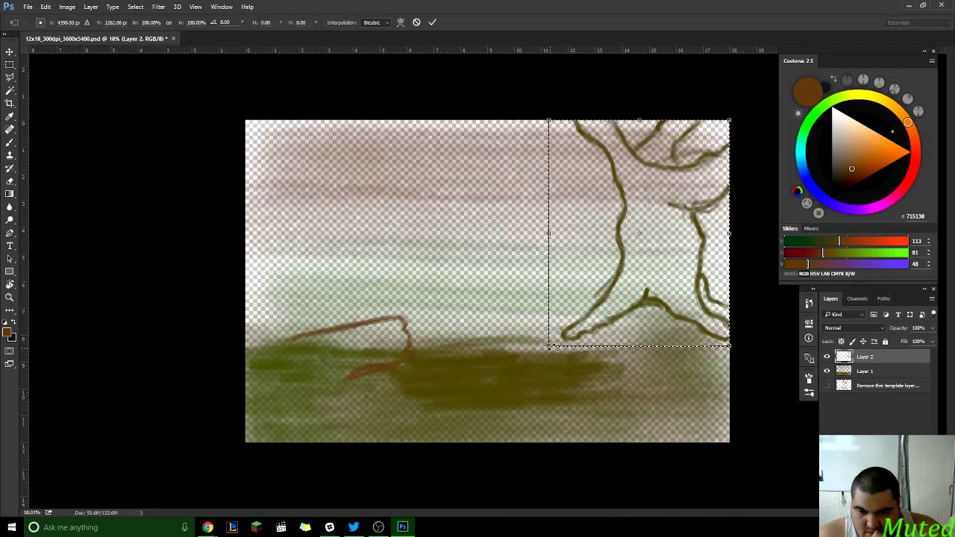
pyautogui.moveTo(548, 345); pyautogui.dragTo(576, 300)
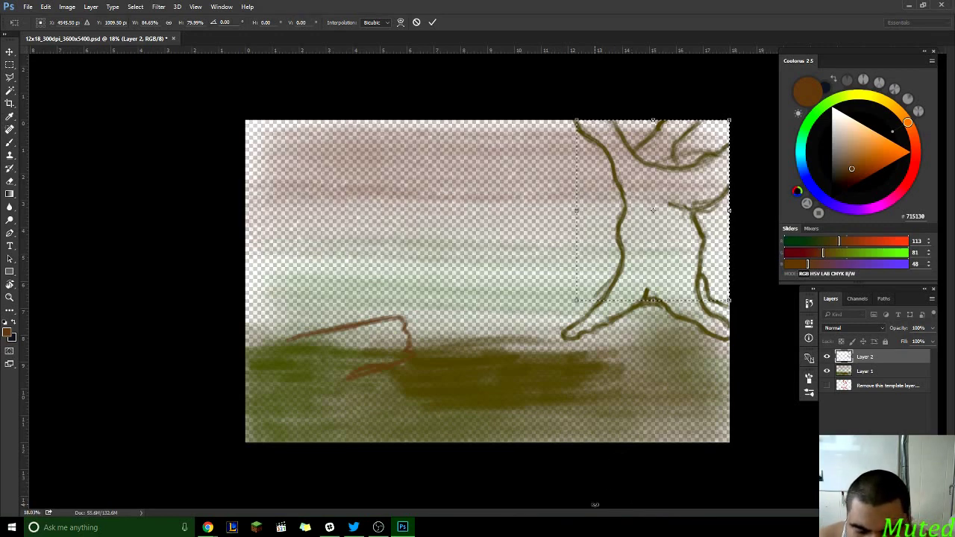
pyautogui.hotkey('ctrl', 'z')
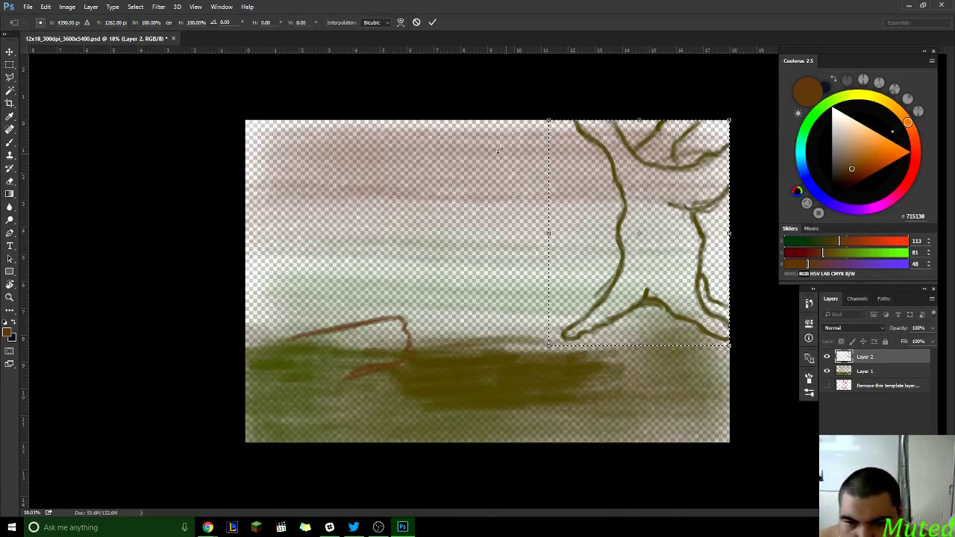
pyautogui.click(416, 23)
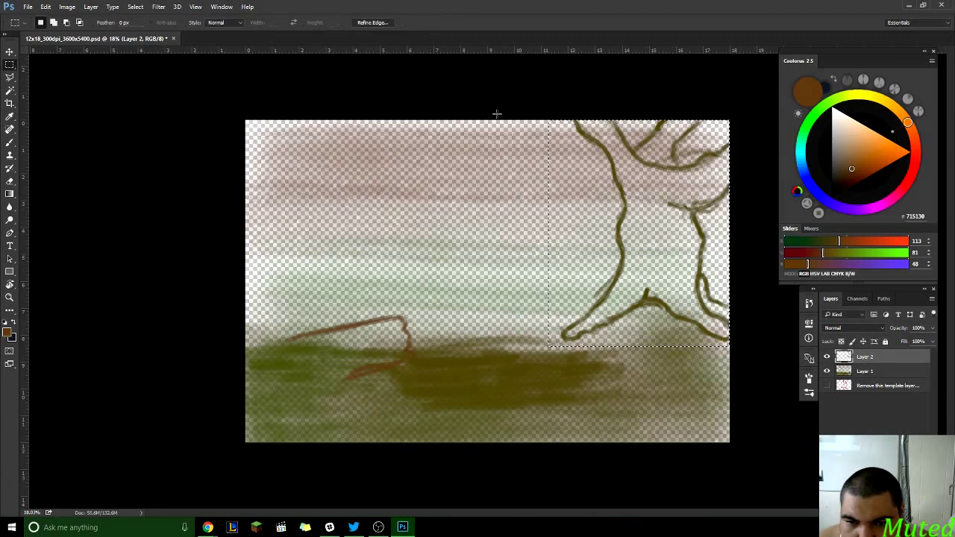
pyautogui.click(642, 284)
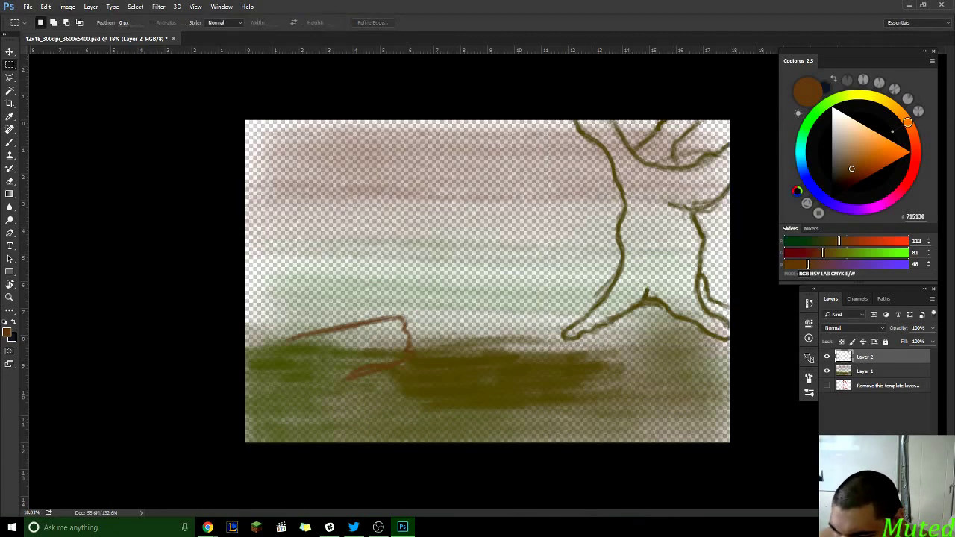
# - Add a new Layer 3, sample the olive branch colour on Layer 2, then return to Layer 3
pyautogui.hotkey('ctrl', 'shift', 'alt', 'n')
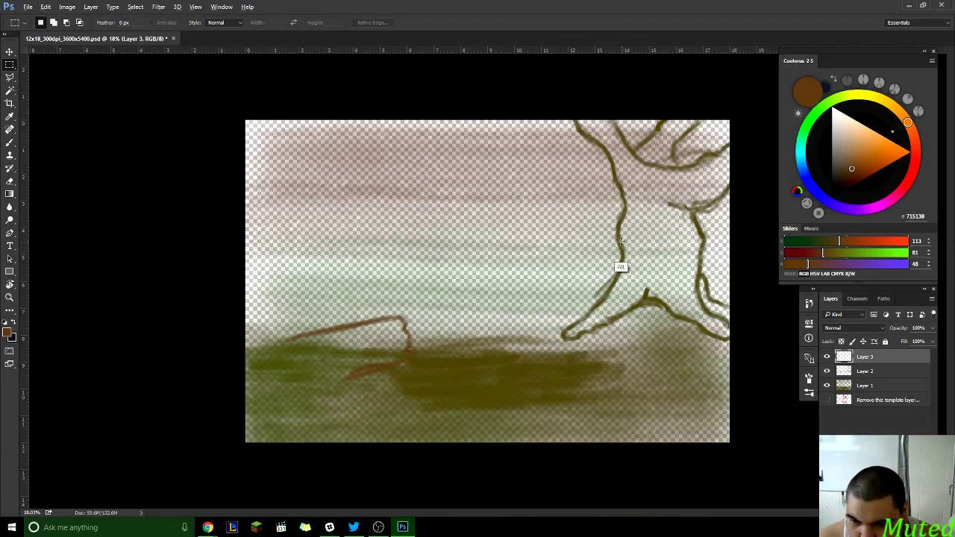
pyautogui.click(862, 368)
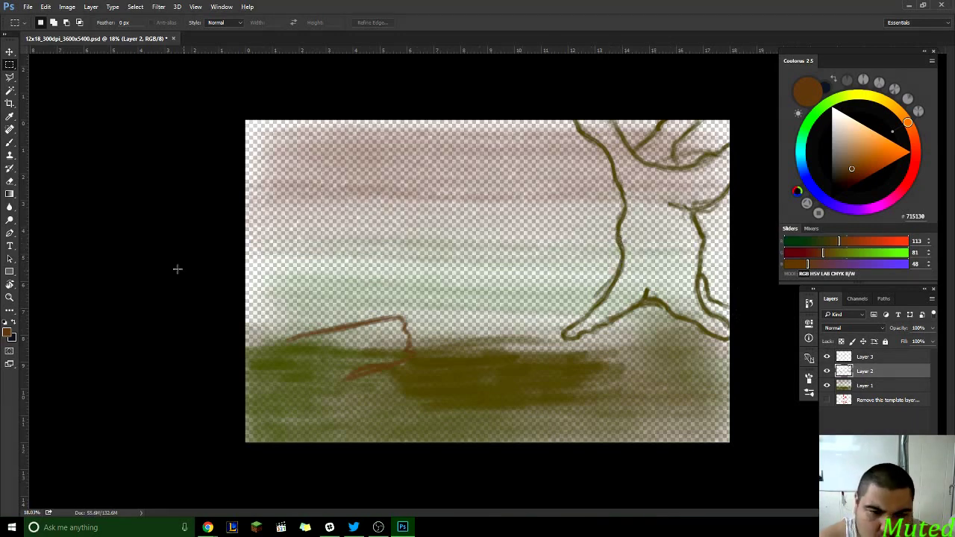
pyautogui.click(10, 142)
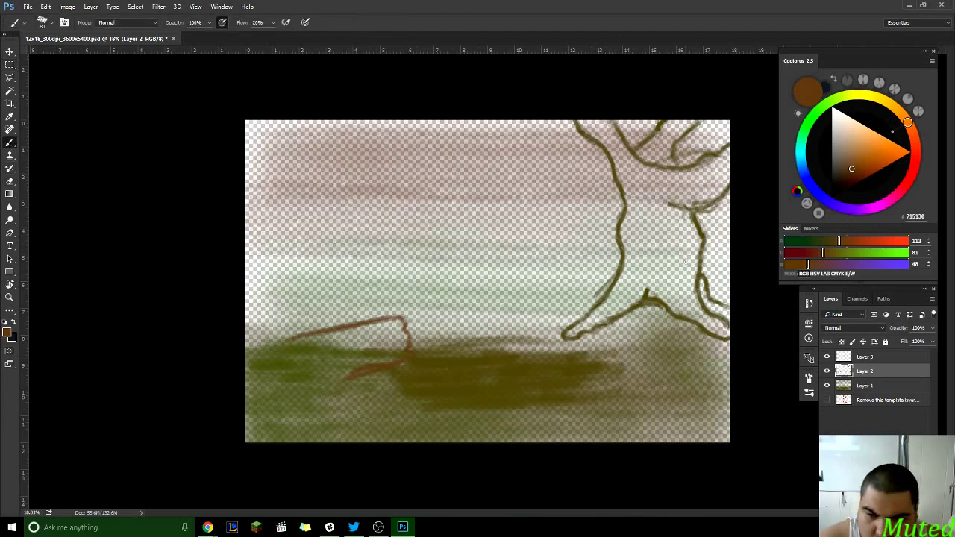
pyautogui.keyDown('alt'); pyautogui.click(623, 244); pyautogui.keyUp('alt')
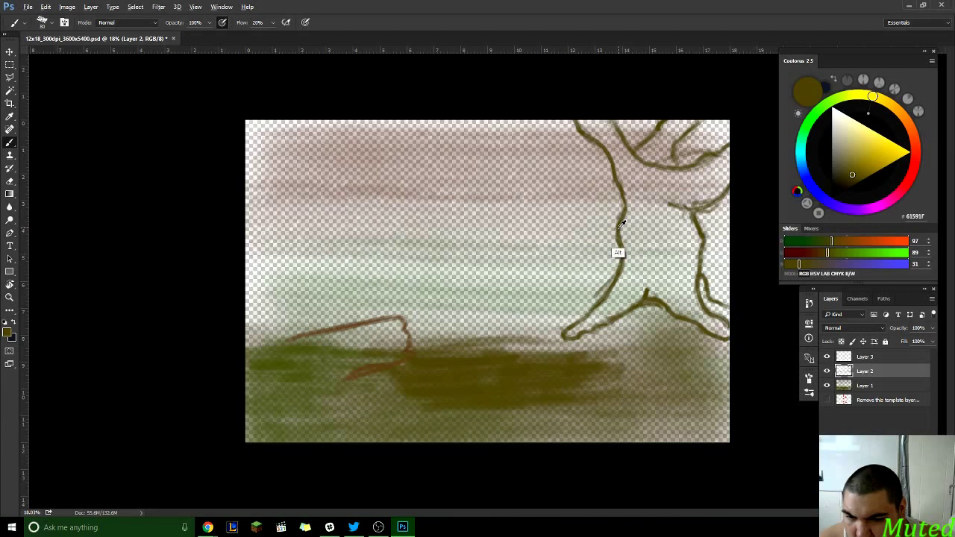
pyautogui.keyDown('alt'); pyautogui.click(621, 224); pyautogui.keyUp('alt')
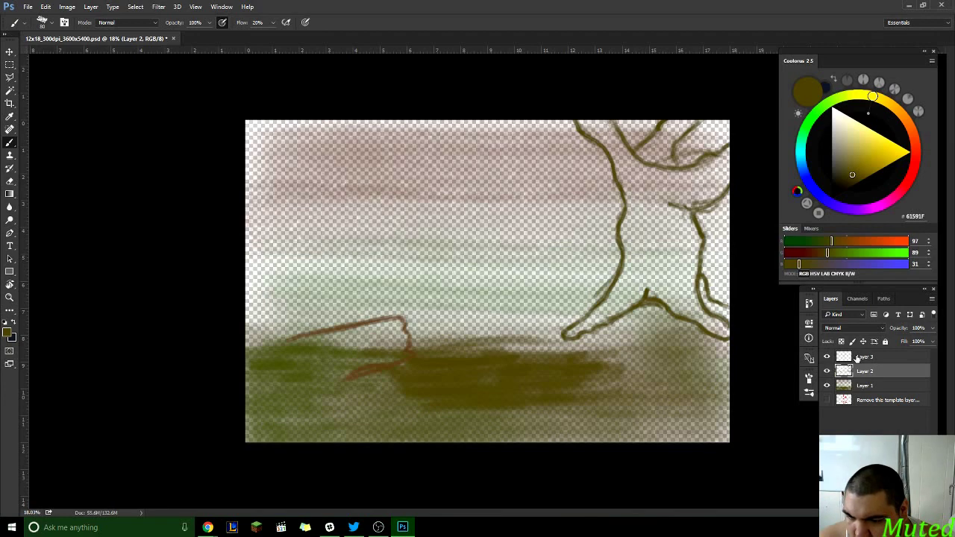
pyautogui.click(856, 359)
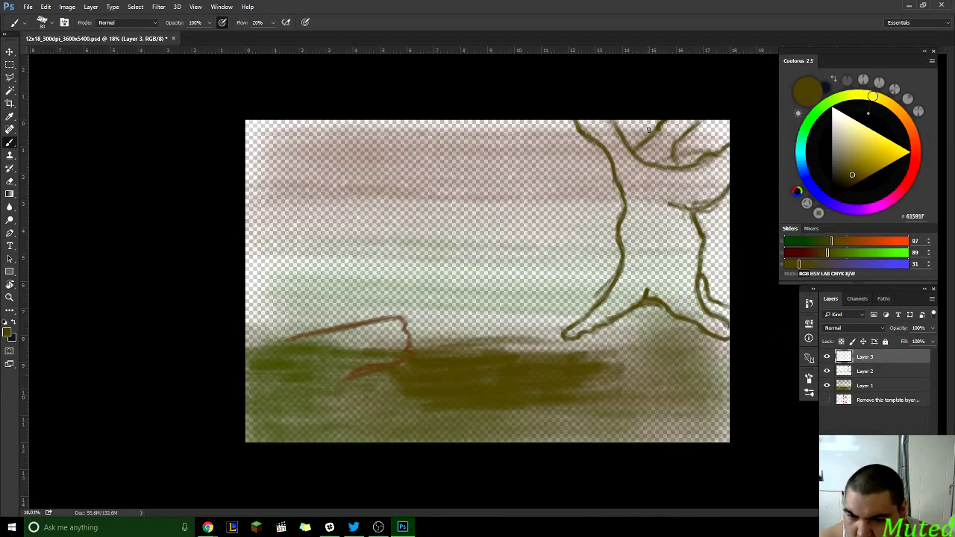
# - Zoom in and pan to frame the red-brown log outline and the ground beneath it
pyautogui.scroll(-1, 636, 121)
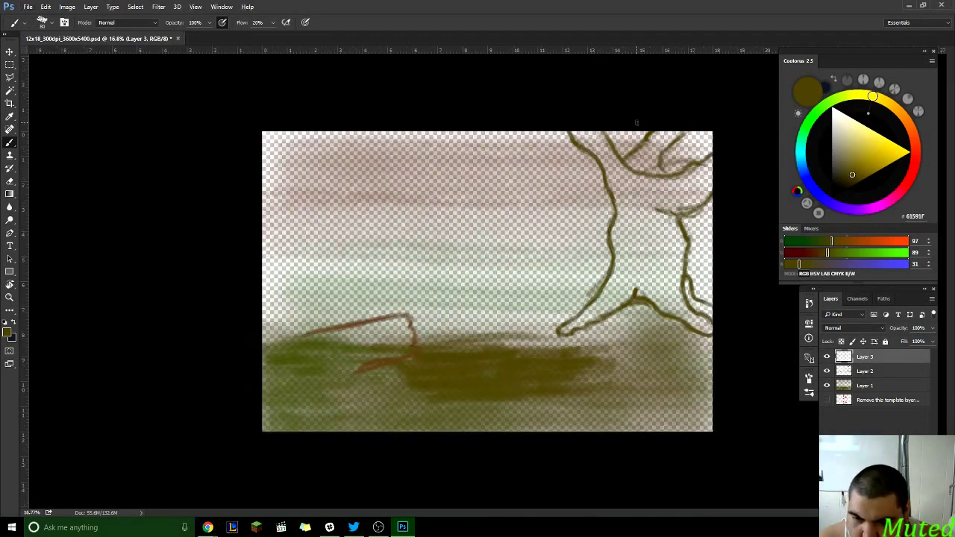
pyautogui.scroll(2, 636, 122)
pyautogui.scroll(1, 637, 121)
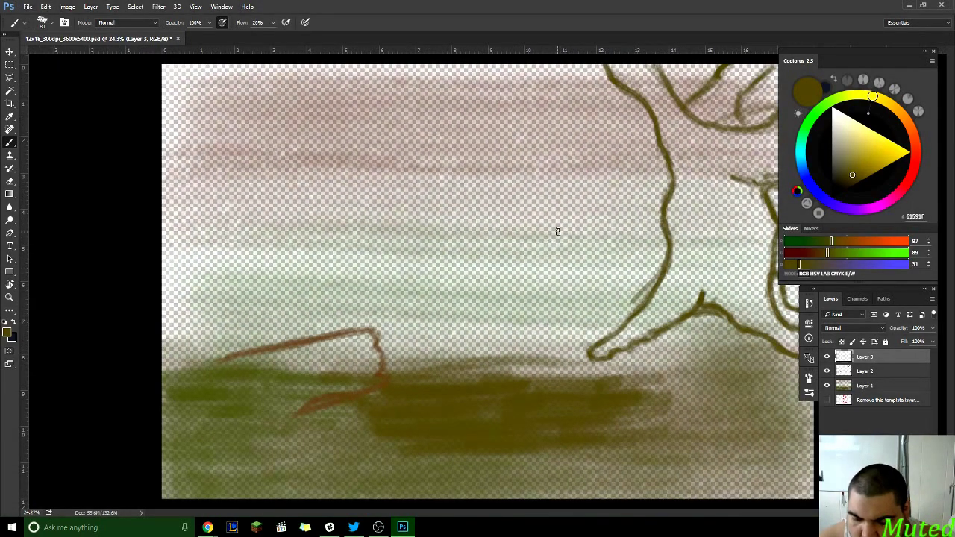
pyautogui.scroll(1, 557, 231)
pyautogui.moveTo(665, 266); pyautogui.dragTo(532, 305)
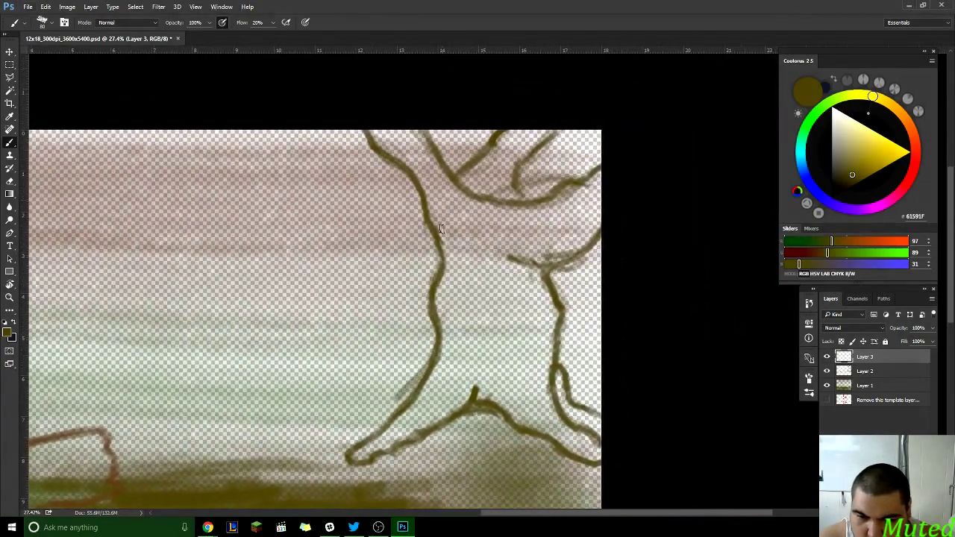
pyautogui.moveTo(440, 228); pyautogui.dragTo(611, 159)
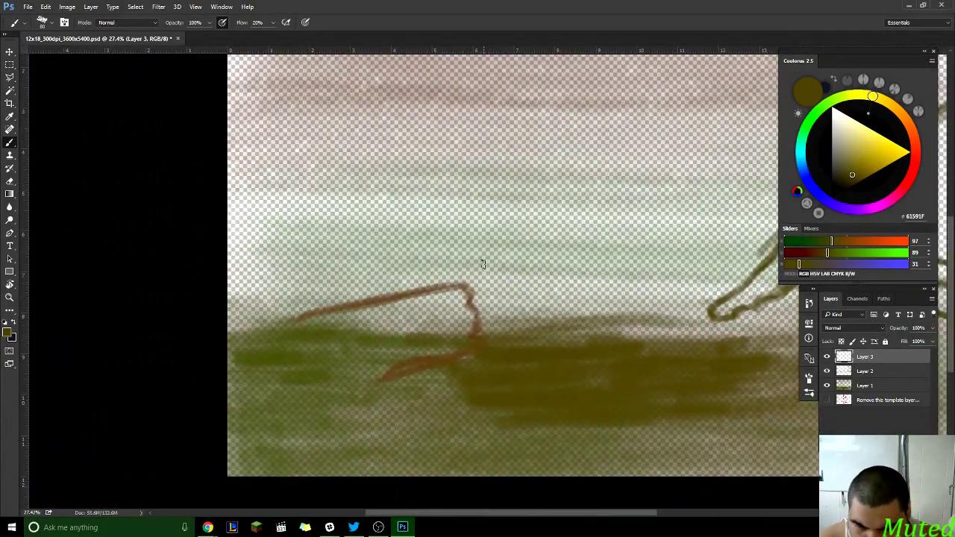
# - Sample the log's red-brown 70522F from Layer 2 and centre the log outline in view
pyautogui.hotkey('alt', '[')
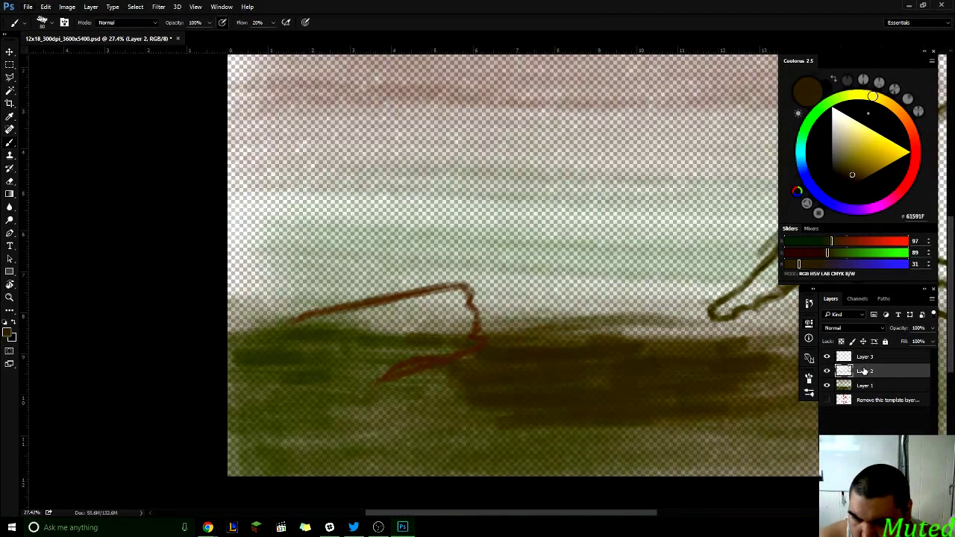
pyautogui.keyDown('alt'); pyautogui.click(393, 293); pyautogui.keyUp('alt')
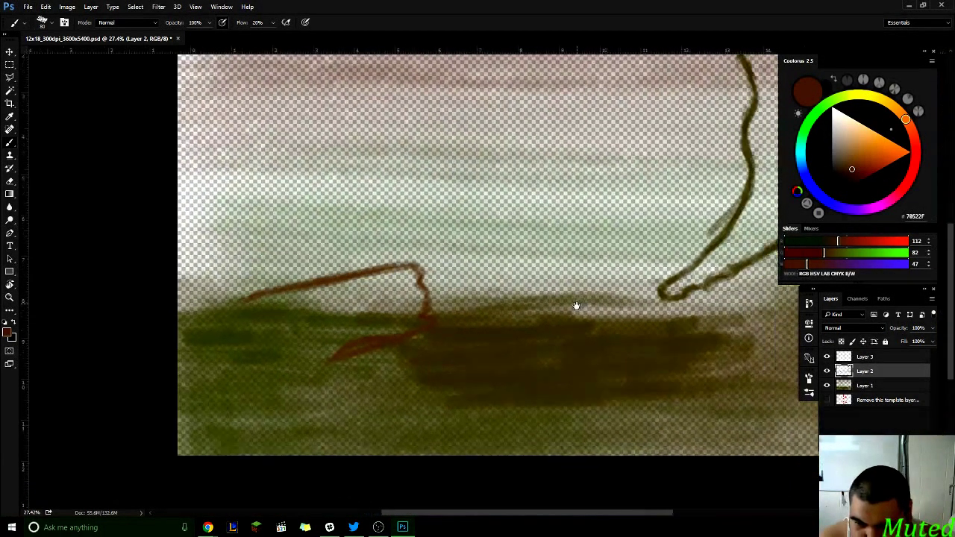
pyautogui.moveTo(575, 308); pyautogui.dragTo(384, 299)
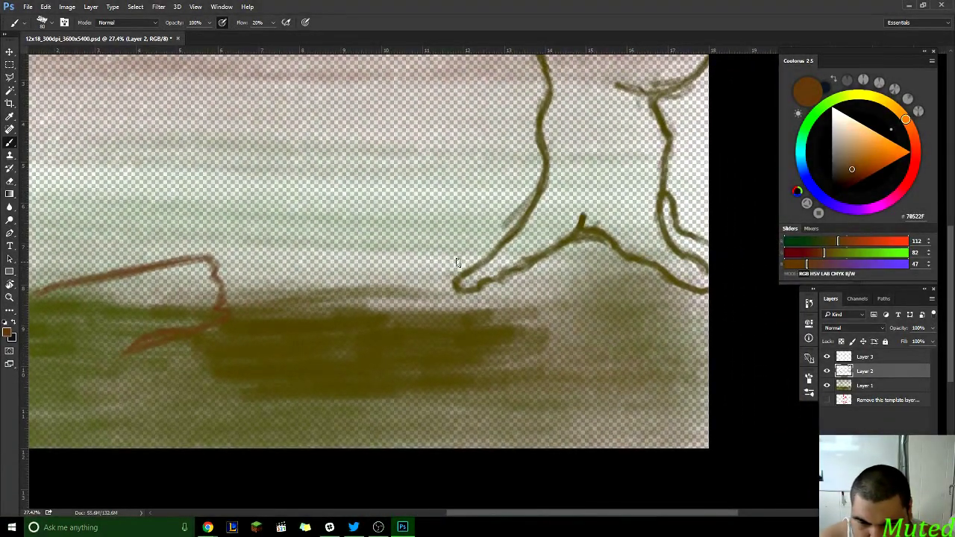
pyautogui.moveTo(452, 293); pyautogui.dragTo(463, 272)
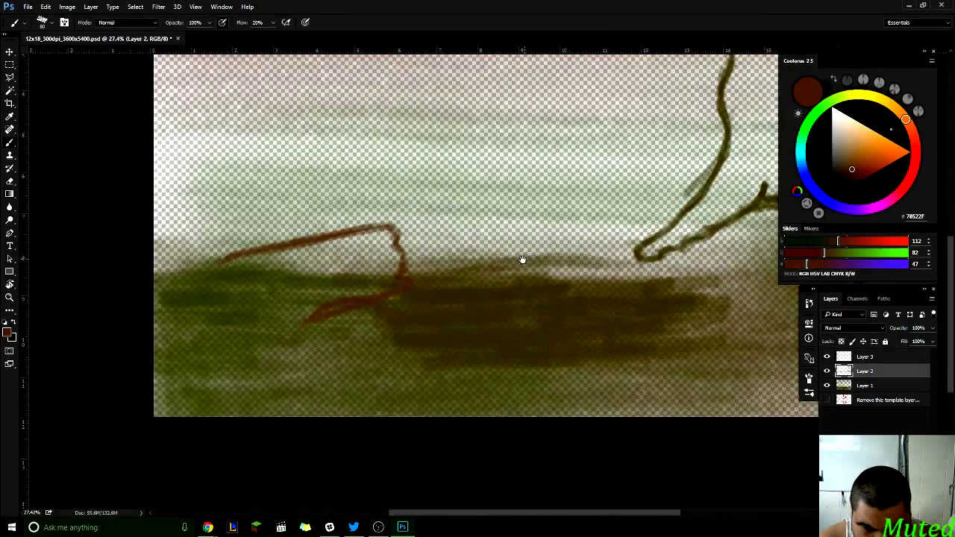
pyautogui.moveTo(522, 259); pyautogui.dragTo(554, 250)
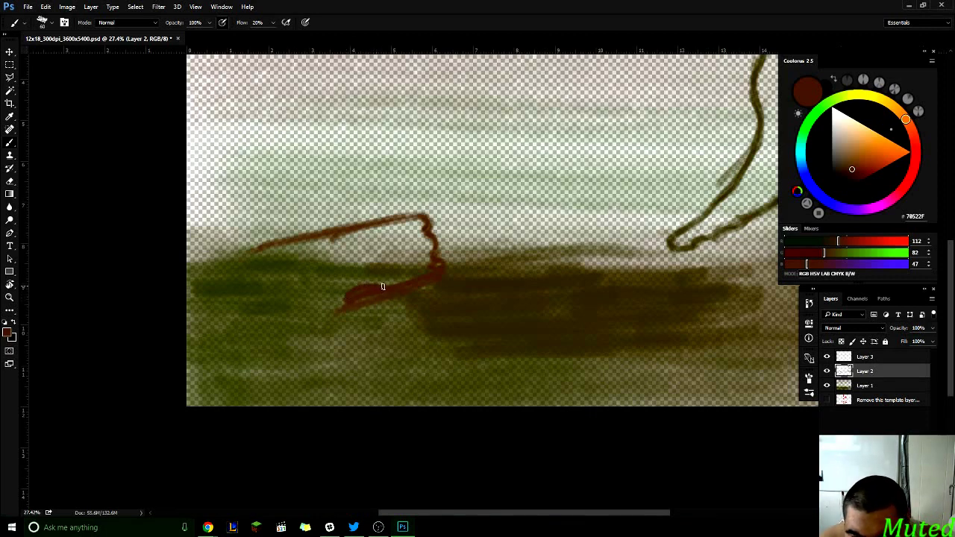
# - Extend the log outline leftward, close its jagged left end, then sample the olive ground colour
pyautogui.moveTo(345, 298); pyautogui.dragTo(334, 306)
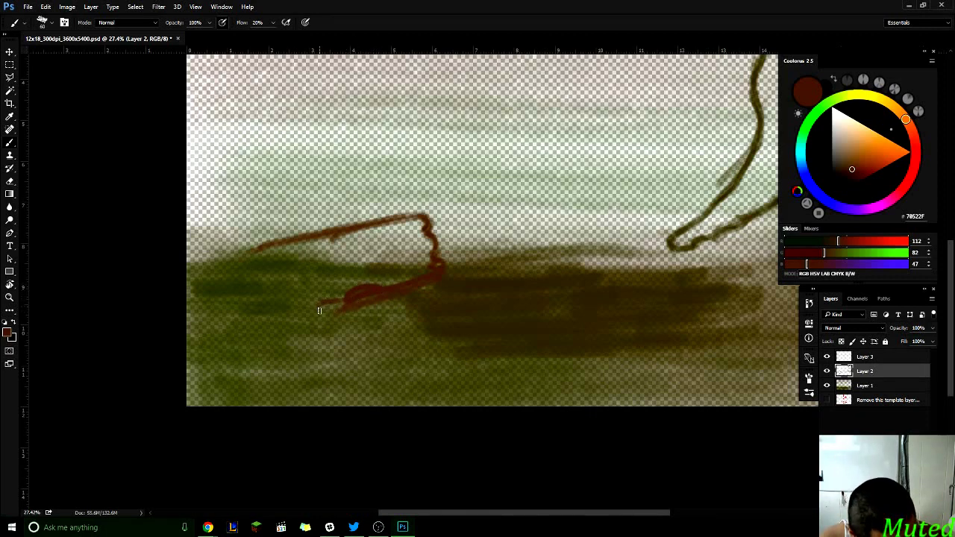
pyautogui.moveTo(335, 307)
pyautogui.mouseDown()
pyautogui.moveTo(256, 356)
pyautogui.moveTo(290, 314)
pyautogui.mouseUp()
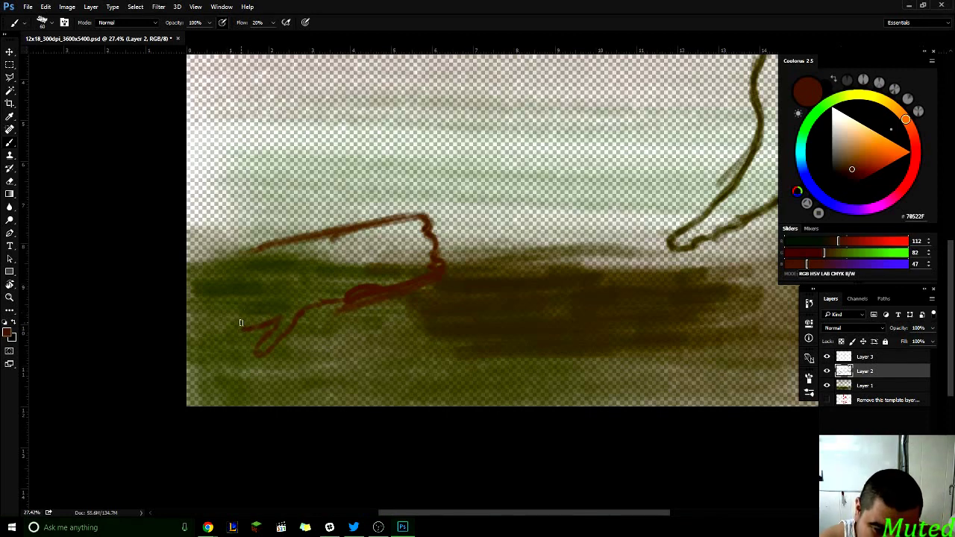
pyautogui.moveTo(242, 324); pyautogui.dragTo(258, 314)
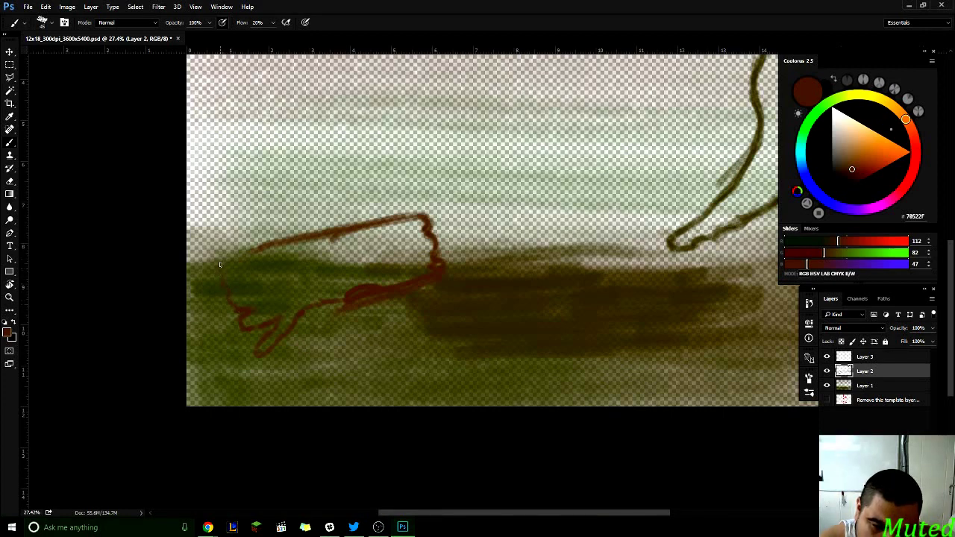
pyautogui.moveTo(218, 261); pyautogui.dragTo(288, 239)
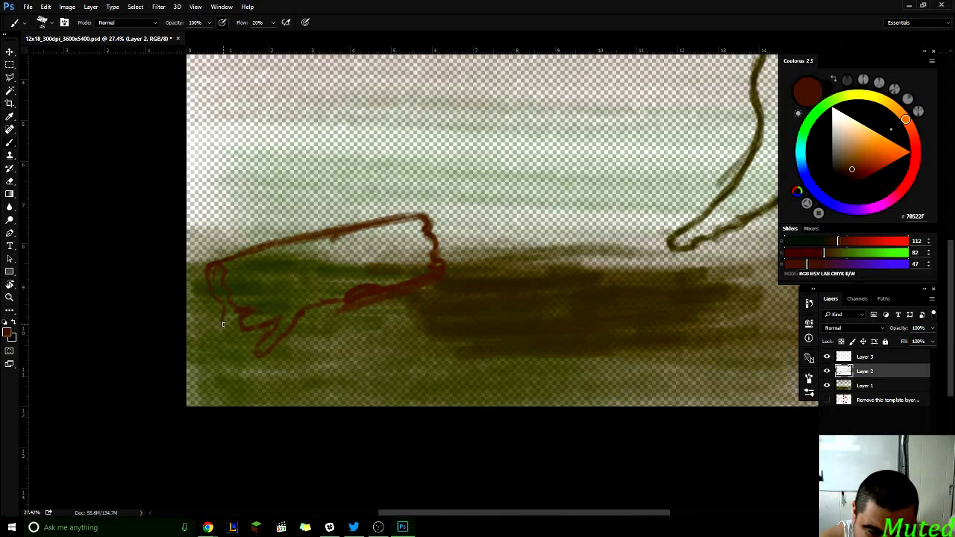
pyautogui.moveTo(222, 324); pyautogui.dragTo(224, 306)
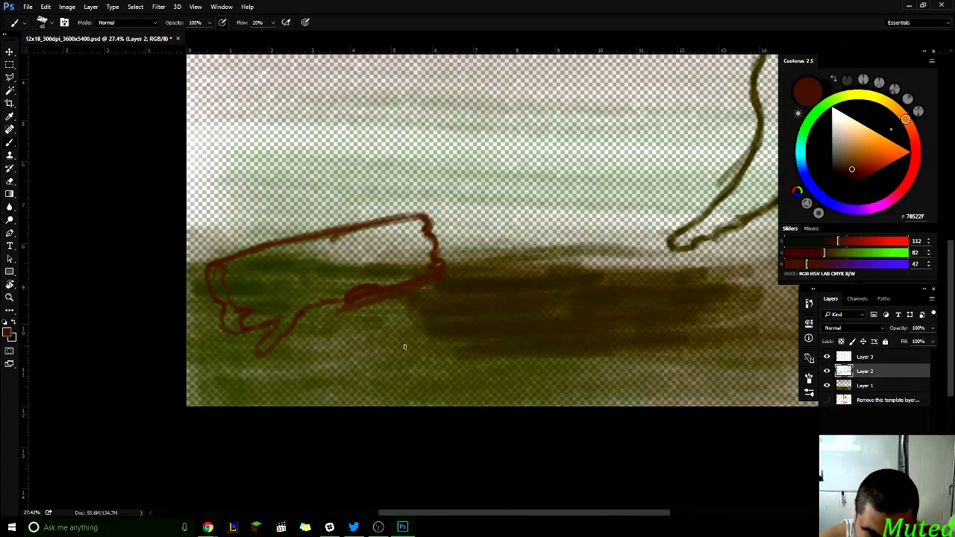
pyautogui.press('alt')
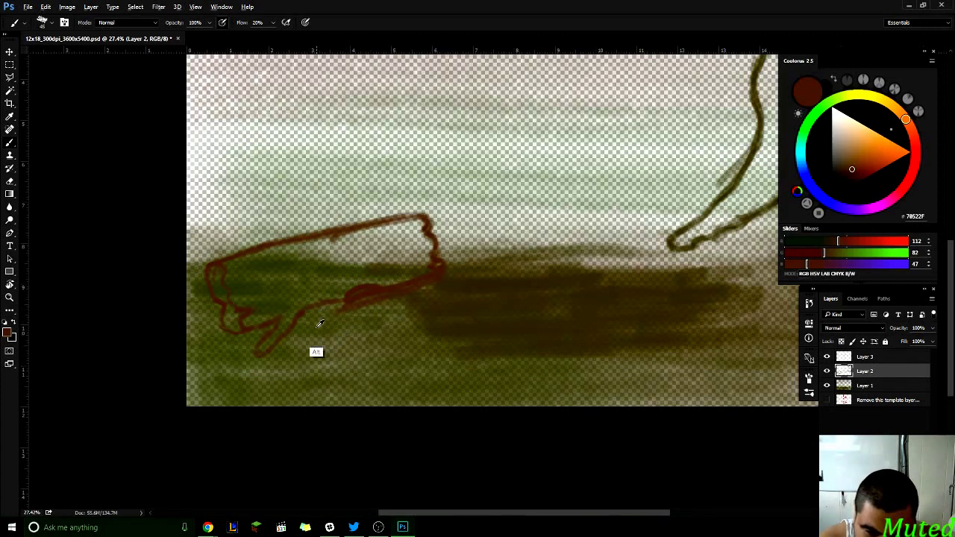
pyautogui.keyDown('alt'); pyautogui.click(196, 311); pyautogui.keyUp('alt')
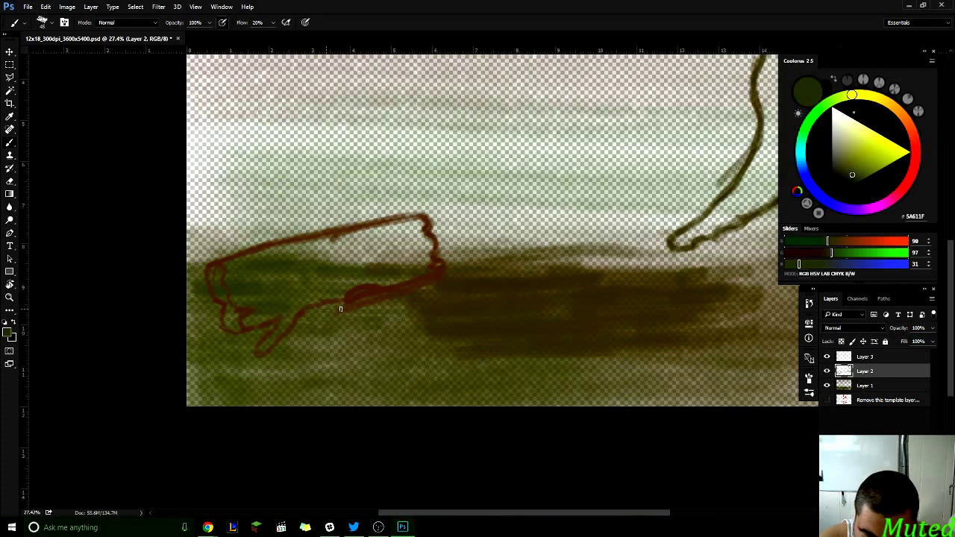
# - Shade under the log with dark olive strokes, then resample red-brown 70522F from the log line
pyautogui.moveTo(340, 308); pyautogui.dragTo(347, 302)
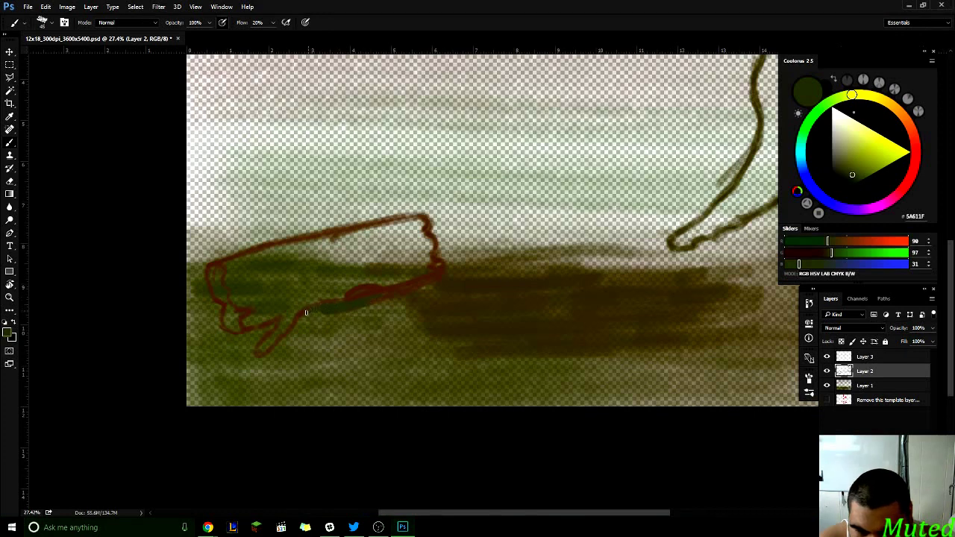
pyautogui.moveTo(297, 322); pyautogui.dragTo(347, 308)
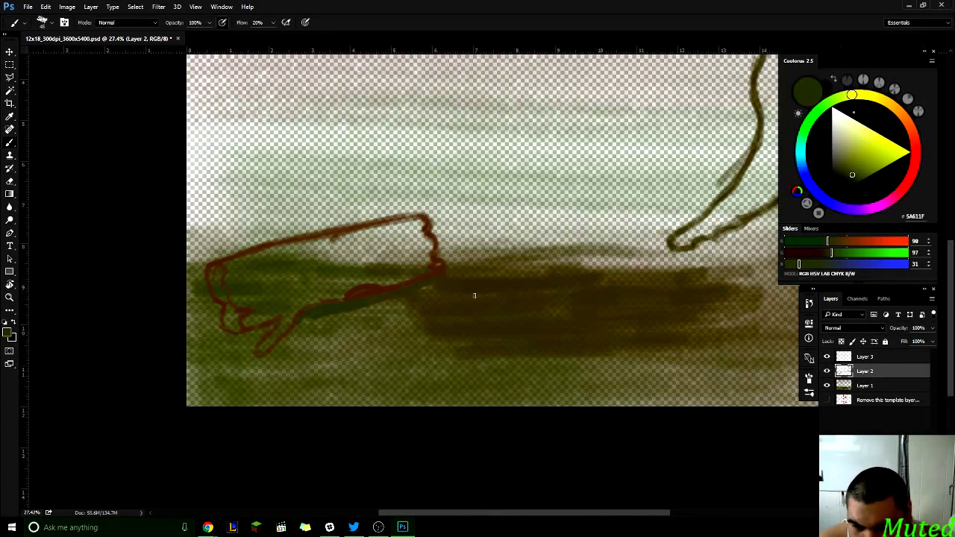
pyautogui.keyDown('alt'); pyautogui.click(461, 284); pyautogui.keyUp('alt')
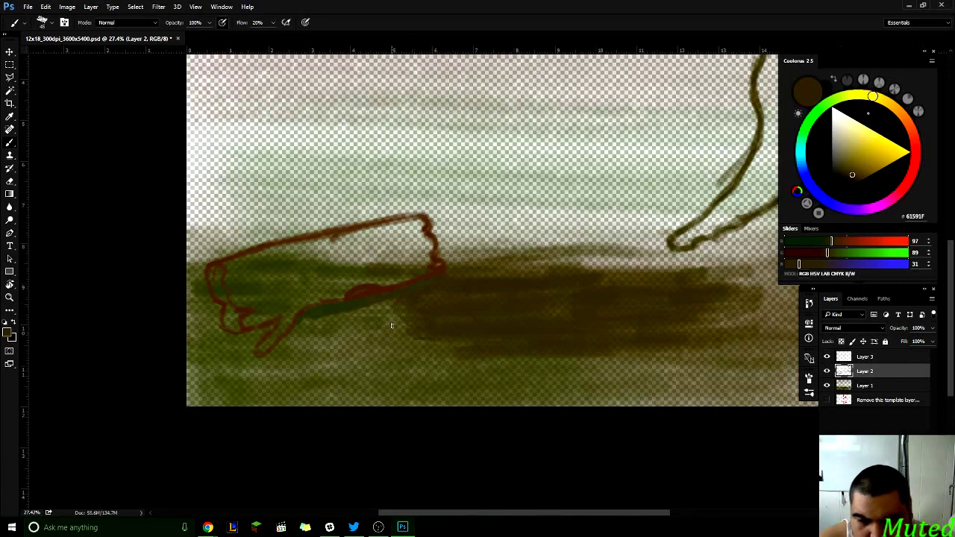
pyautogui.press('alt')
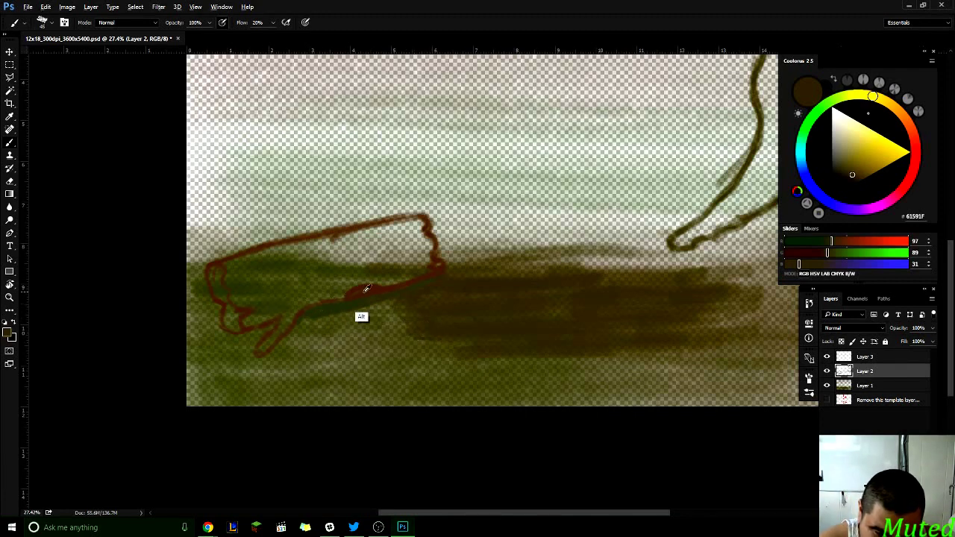
pyautogui.keyDown('alt'); pyautogui.click(384, 288); pyautogui.keyUp('alt')
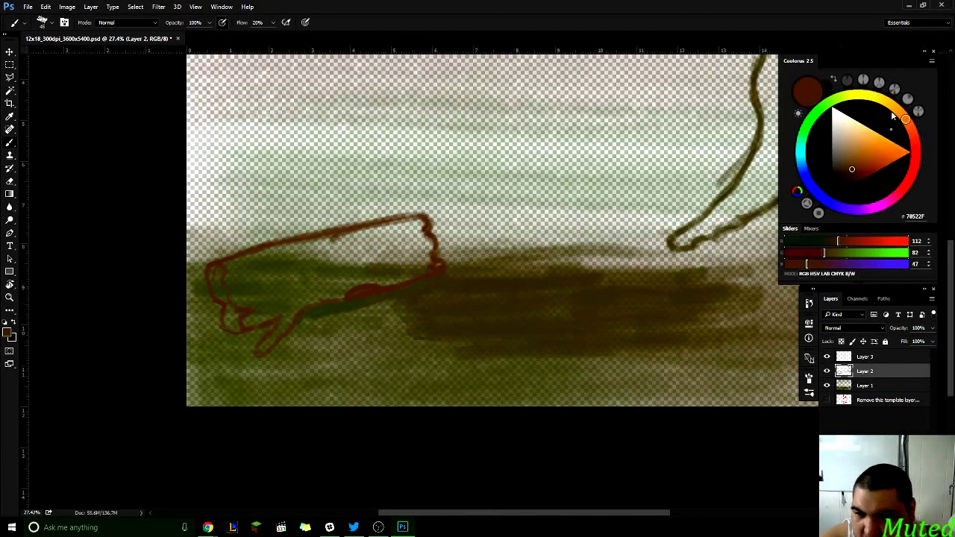
# - Fine-tune the Coolorus wheel to a slightly lighter, deeper red-brown, #765327
pyautogui.moveTo(851, 167); pyautogui.dragTo(851, 169)
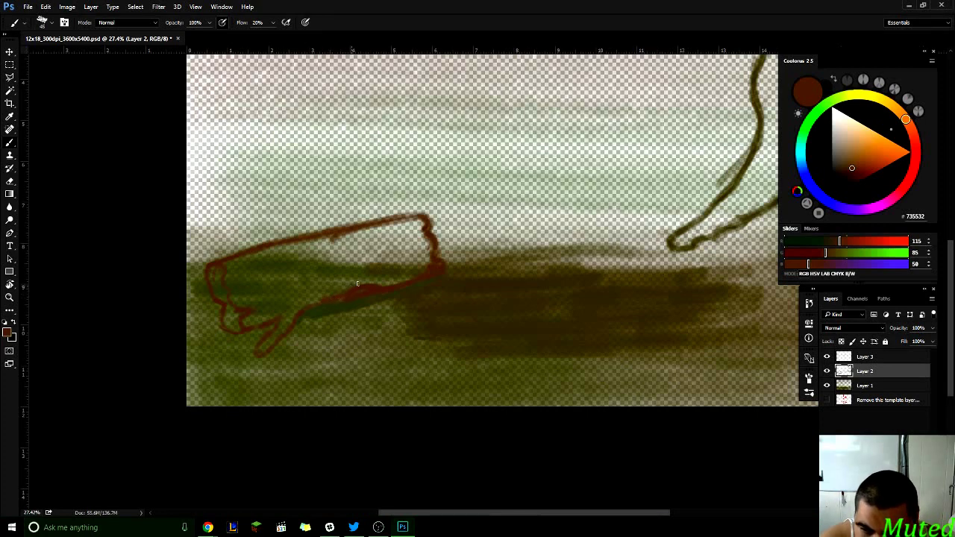
pyautogui.moveTo(904, 118); pyautogui.dragTo(876, 136)
pyautogui.click(849, 165)
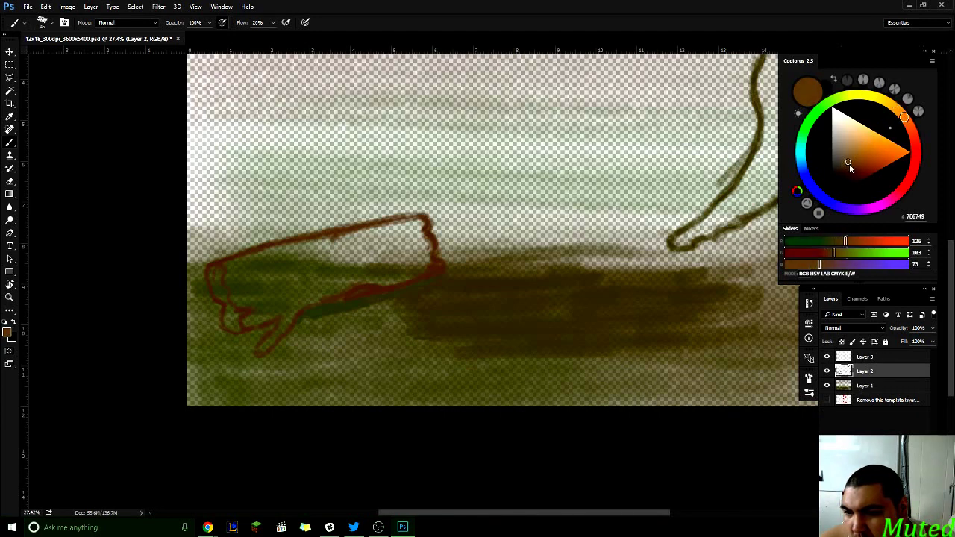
pyautogui.click(846, 167)
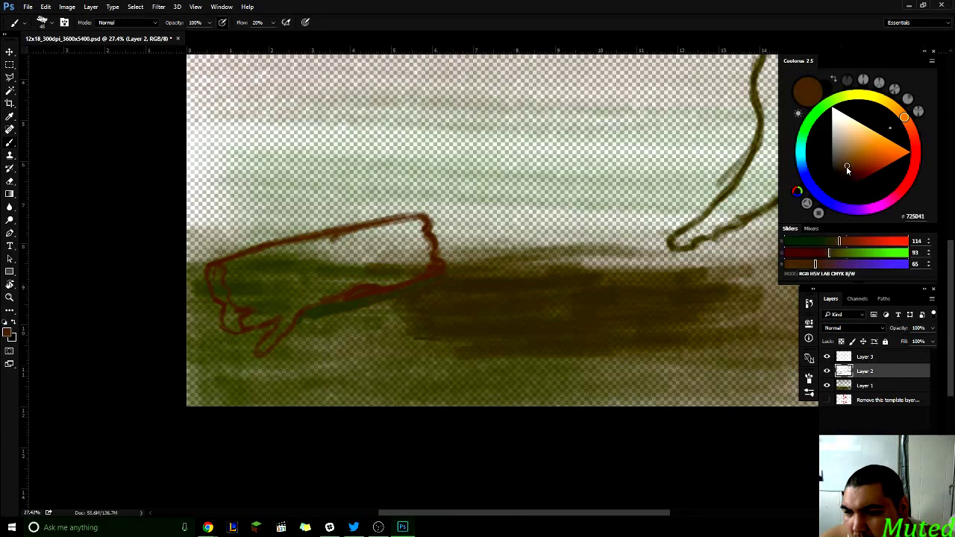
pyautogui.moveTo(847, 166); pyautogui.dragTo(856, 171)
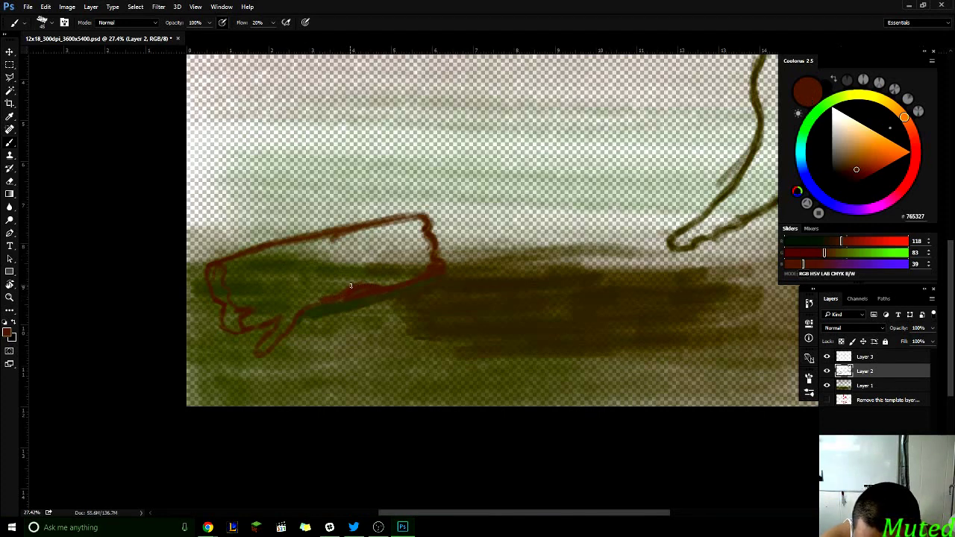
# - Retrace the log's bottom, right end and top-left edges, then sample a darker red-brown #745329
pyautogui.moveTo(355, 285)
pyautogui.mouseDown()
pyautogui.moveTo(397, 282)
pyautogui.moveTo(383, 283)
pyautogui.mouseUp()
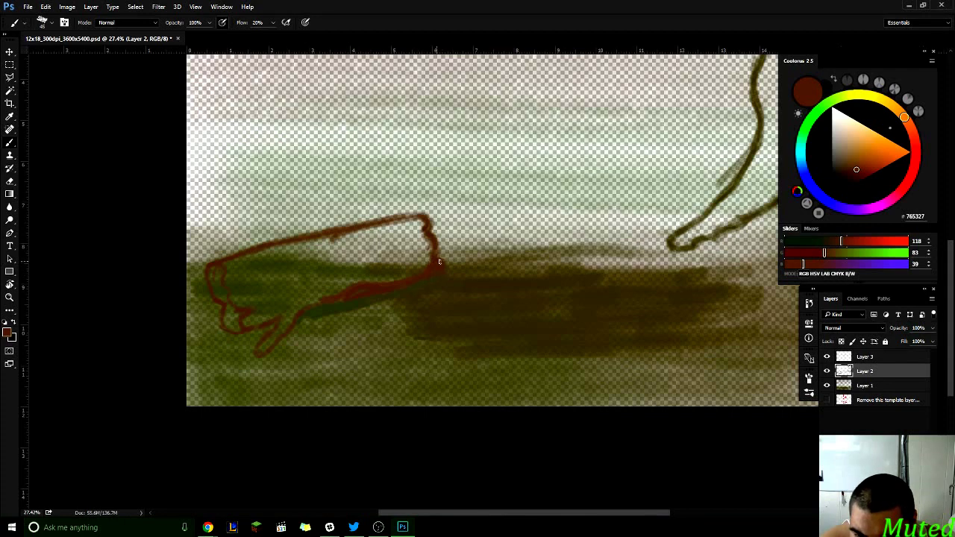
pyautogui.moveTo(432, 255); pyautogui.dragTo(428, 245)
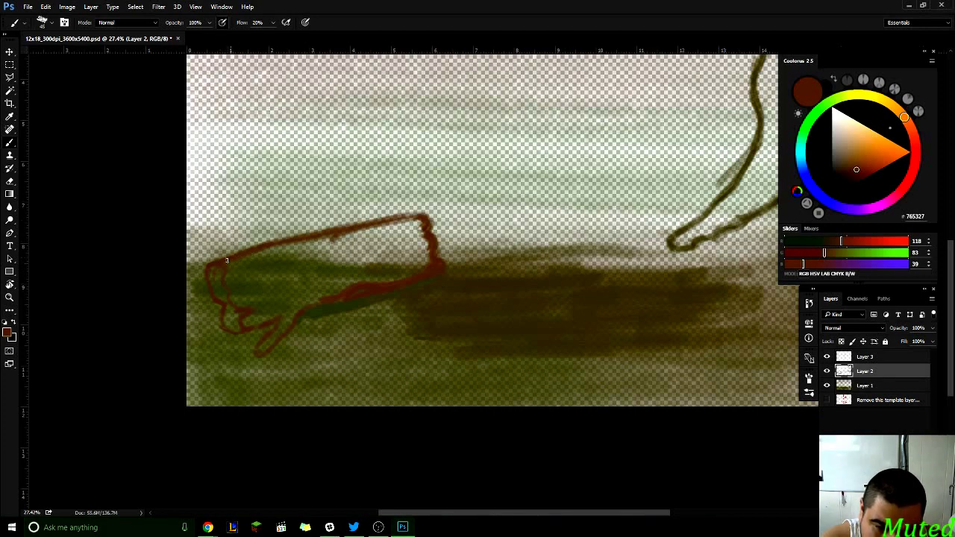
pyautogui.moveTo(227, 262)
pyautogui.mouseDown()
pyautogui.moveTo(417, 218)
pyautogui.moveTo(399, 221)
pyautogui.mouseUp()
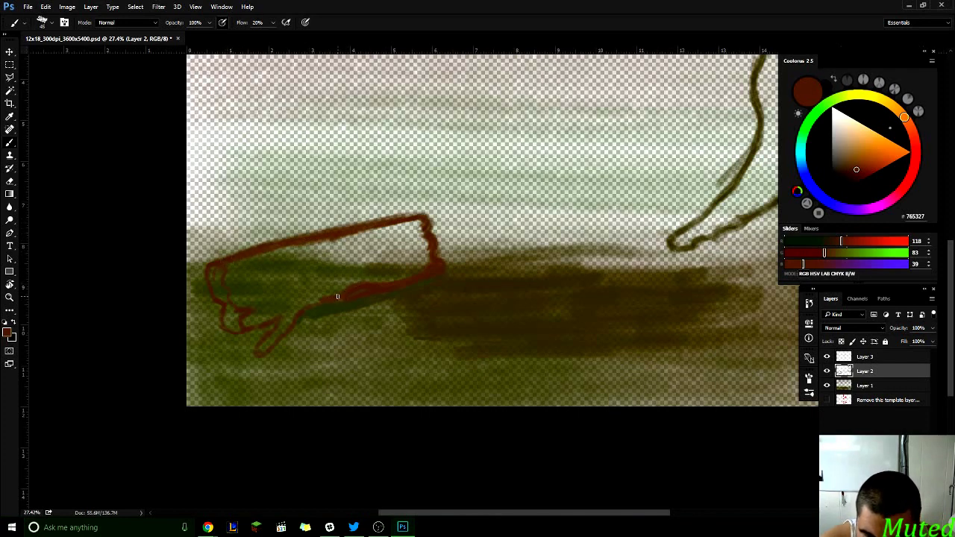
pyautogui.keyDown('alt'); pyautogui.click(259, 322); pyautogui.keyUp('alt')
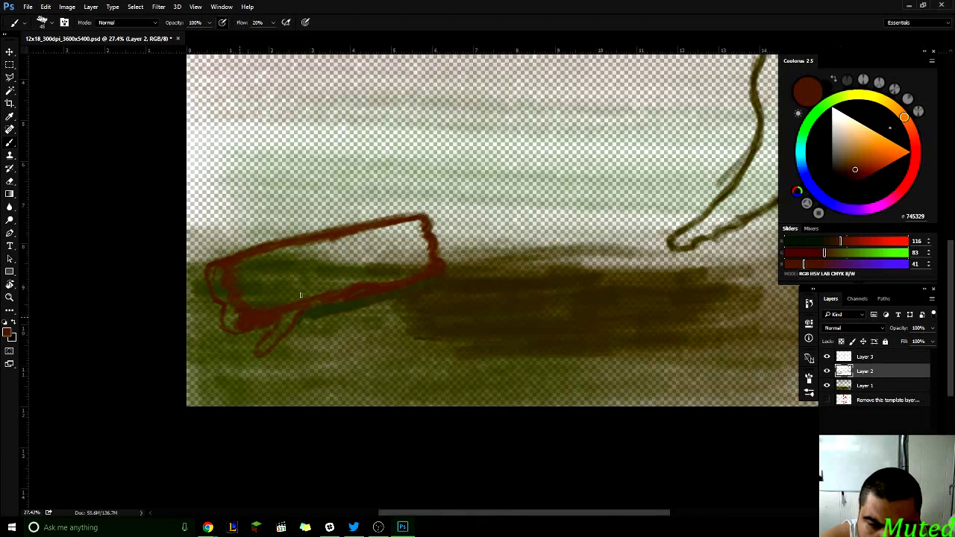
# - Add a faint stroke along the log's underside and restore the hatch strokes inside the log
pyautogui.moveTo(300, 295); pyautogui.dragTo(332, 289)
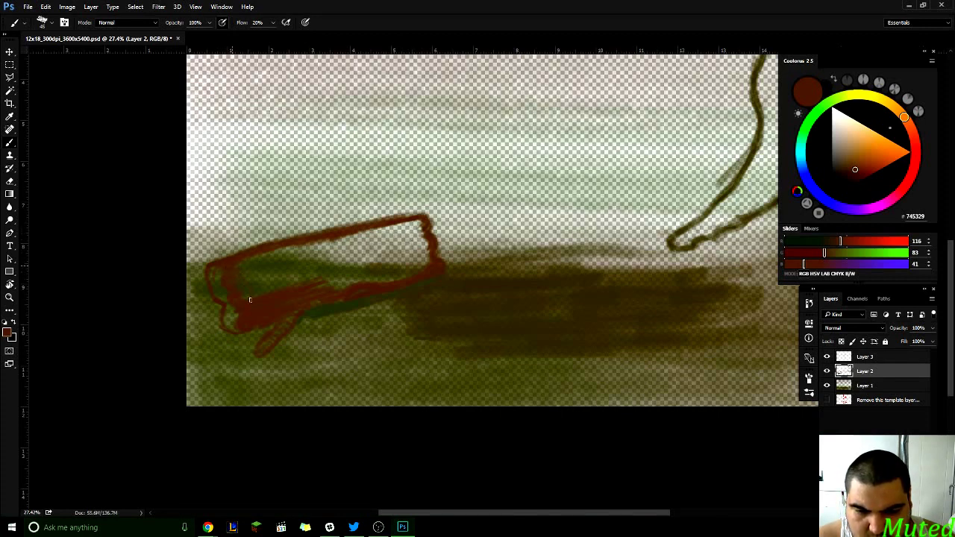
pyautogui.hotkey('ctrl', 'z')
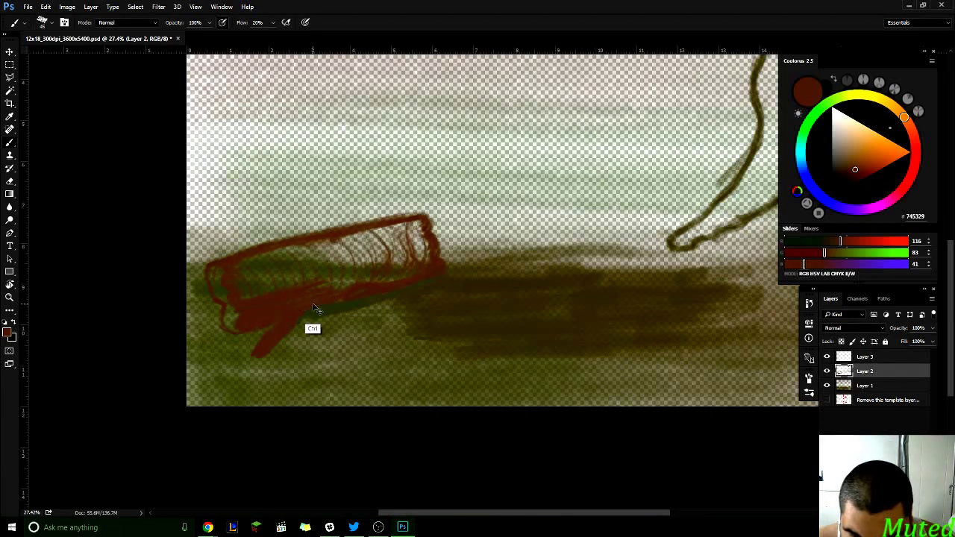
pyautogui.press('alt')
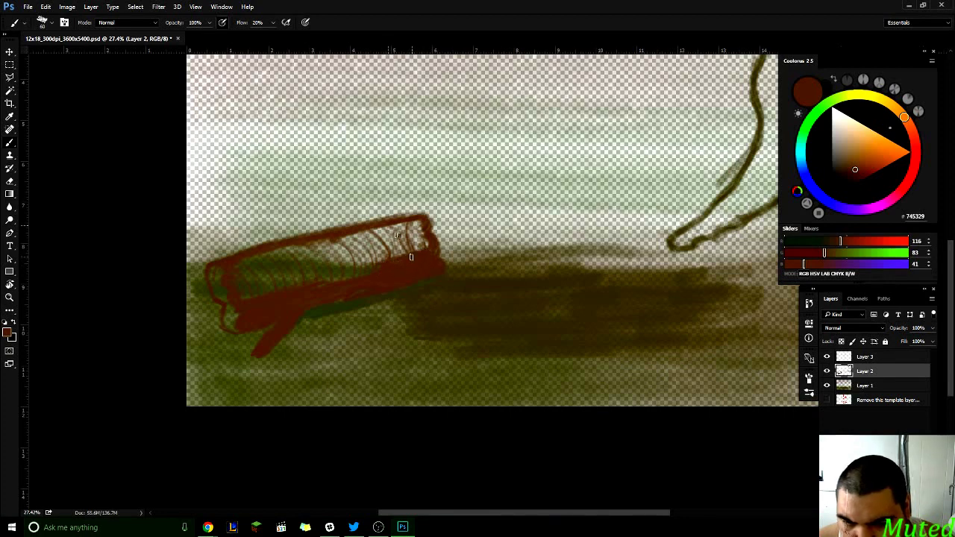
# - Add dark hatch strokes across the log's right and middle interior, plus a faint underside stroke
pyautogui.moveTo(404, 228); pyautogui.dragTo(386, 261)
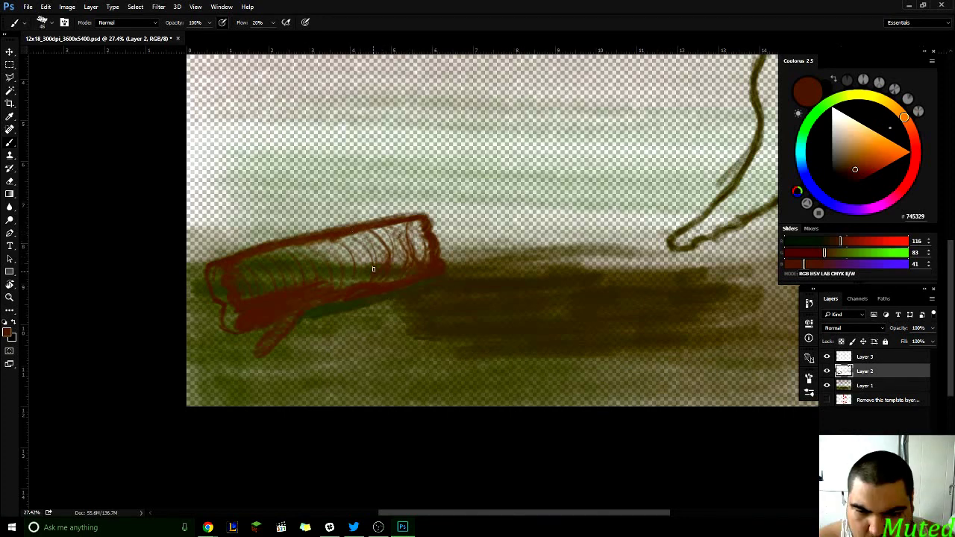
pyautogui.moveTo(357, 232)
pyautogui.mouseDown()
pyautogui.moveTo(374, 270)
pyautogui.moveTo(357, 267)
pyautogui.mouseUp()
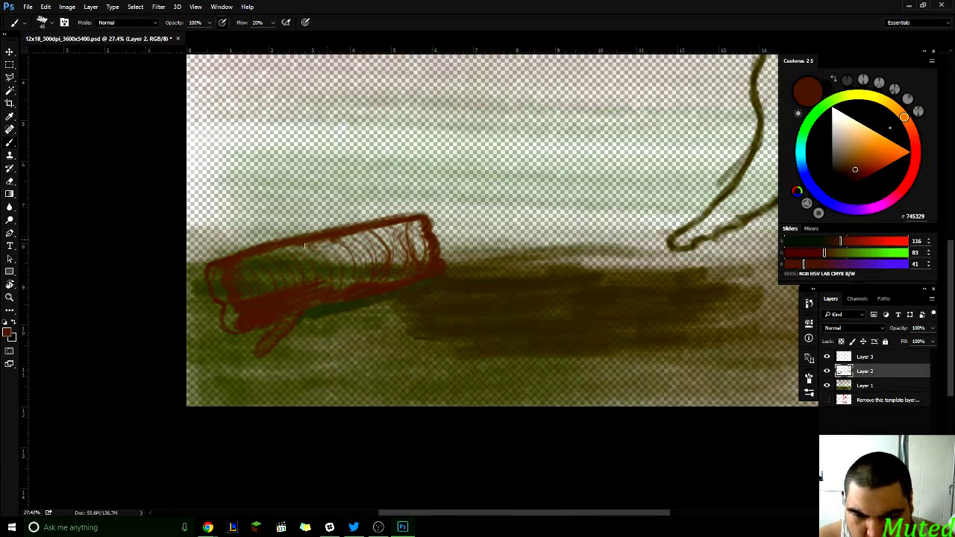
pyautogui.moveTo(347, 230)
pyautogui.mouseDown()
pyautogui.moveTo(354, 237)
pyautogui.moveTo(340, 254)
pyautogui.mouseUp()
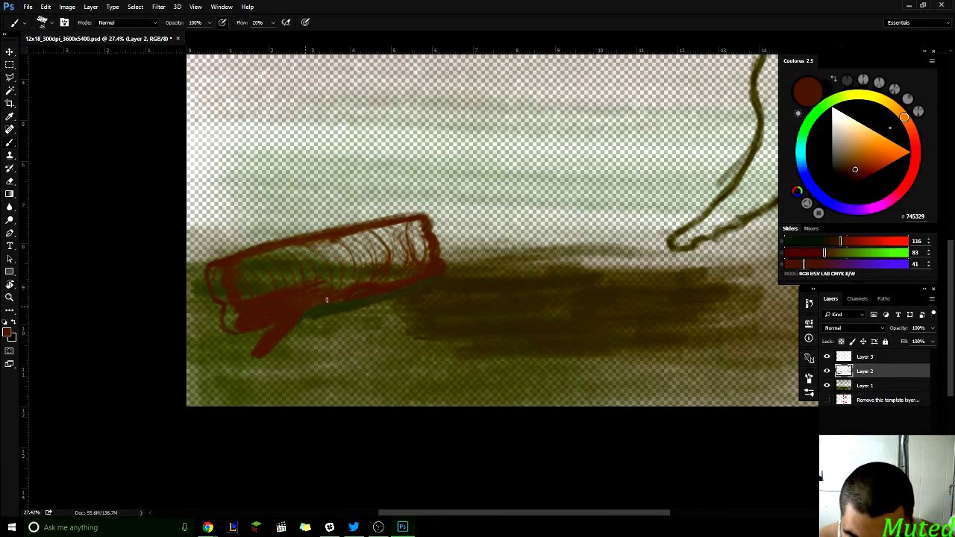
pyautogui.press('alt')
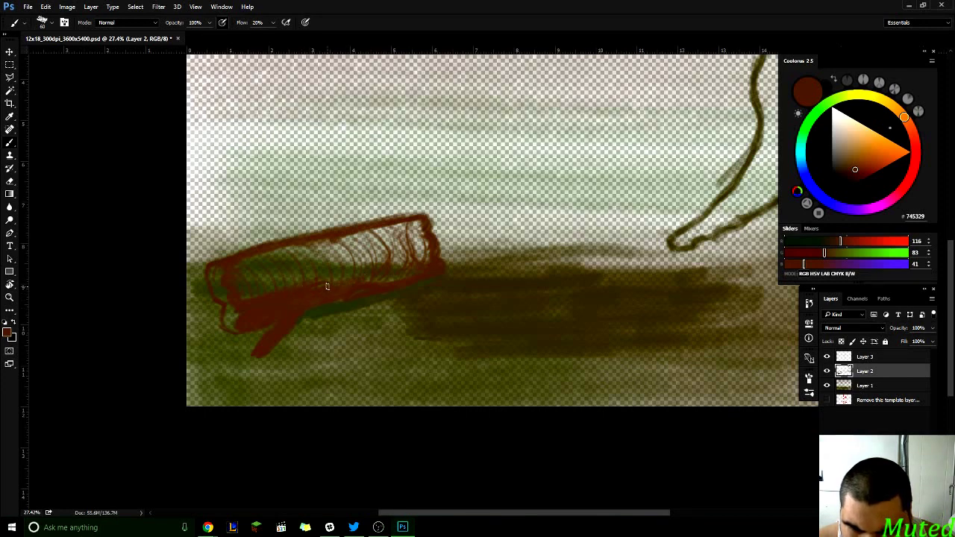
pyautogui.moveTo(361, 279); pyautogui.dragTo(390, 280)
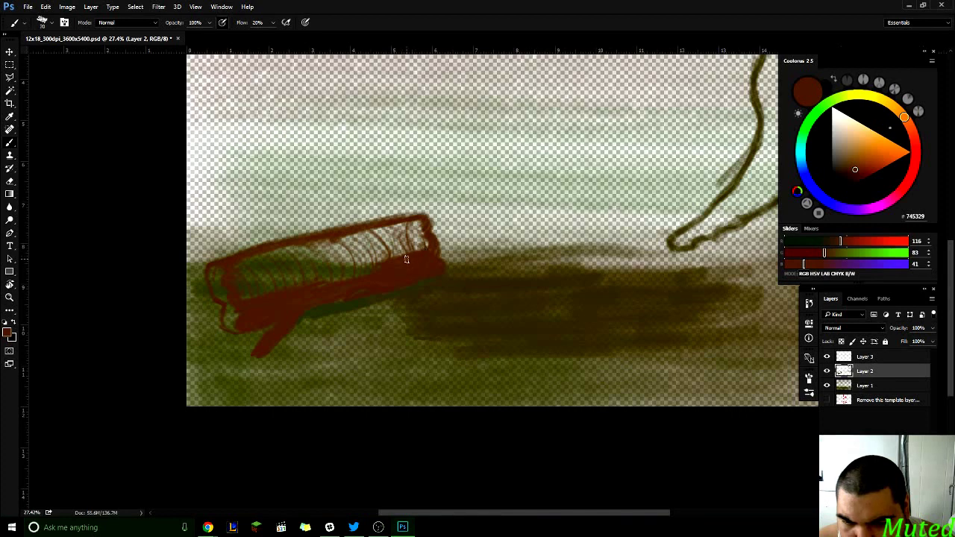
# - Paint the log's right, left, middle and upper interior solid red-brown over the hatching
pyautogui.moveTo(405, 258); pyautogui.dragTo(350, 269)
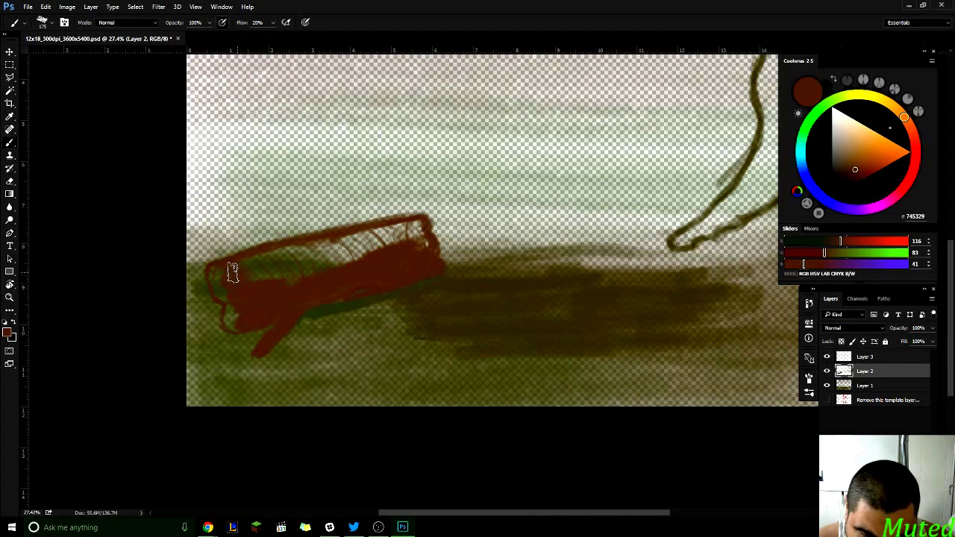
pyautogui.moveTo(232, 272)
pyautogui.mouseDown()
pyautogui.moveTo(266, 256)
pyautogui.moveTo(277, 269)
pyautogui.moveTo(316, 266)
pyautogui.moveTo(277, 287)
pyautogui.moveTo(347, 261)
pyautogui.moveTo(251, 275)
pyautogui.mouseUp()
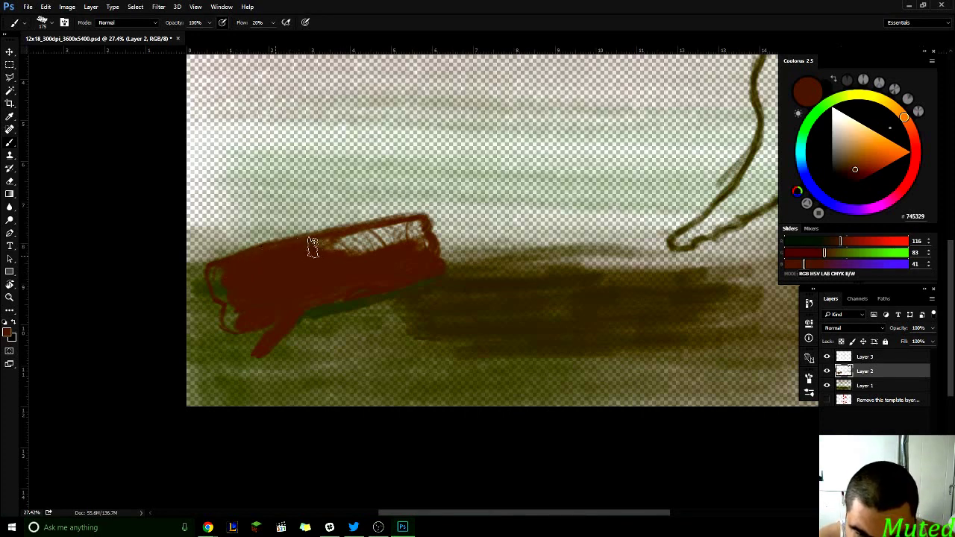
pyautogui.moveTo(311, 246); pyautogui.dragTo(368, 237)
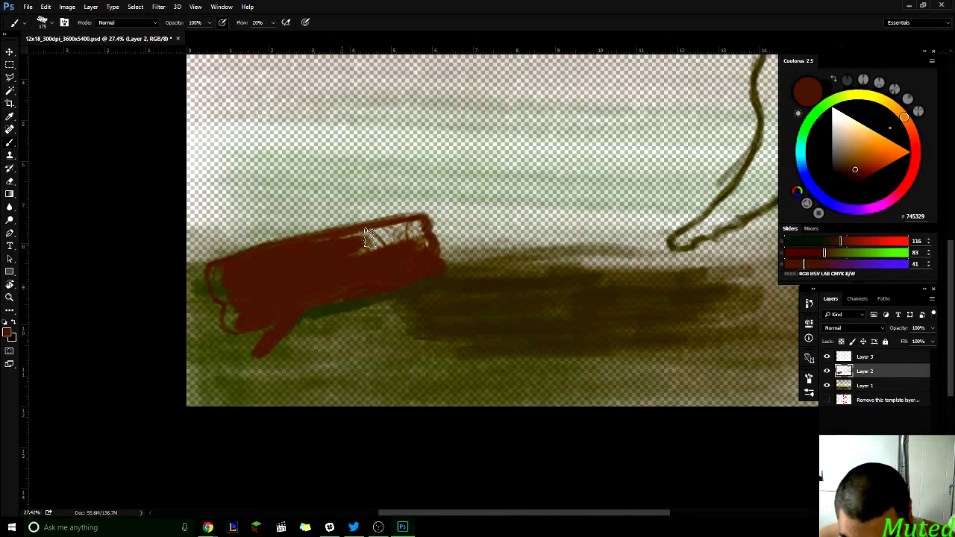
pyautogui.moveTo(352, 245)
pyautogui.mouseDown()
pyautogui.moveTo(386, 243)
pyautogui.moveTo(405, 234)
pyautogui.moveTo(390, 228)
pyautogui.moveTo(405, 226)
pyautogui.mouseUp()
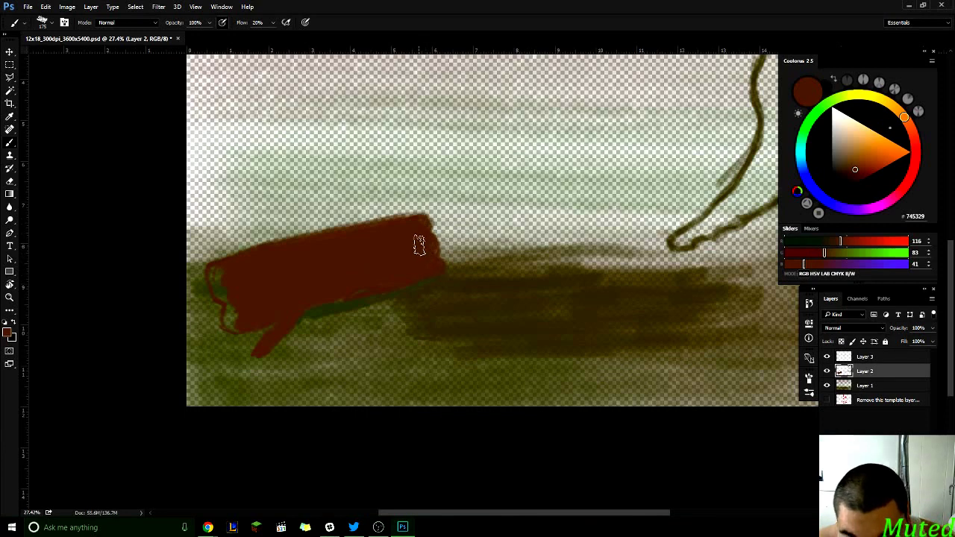
# - Zoom in, round out the log's right end, and shrink the brush
pyautogui.scroll(1, 419, 211)
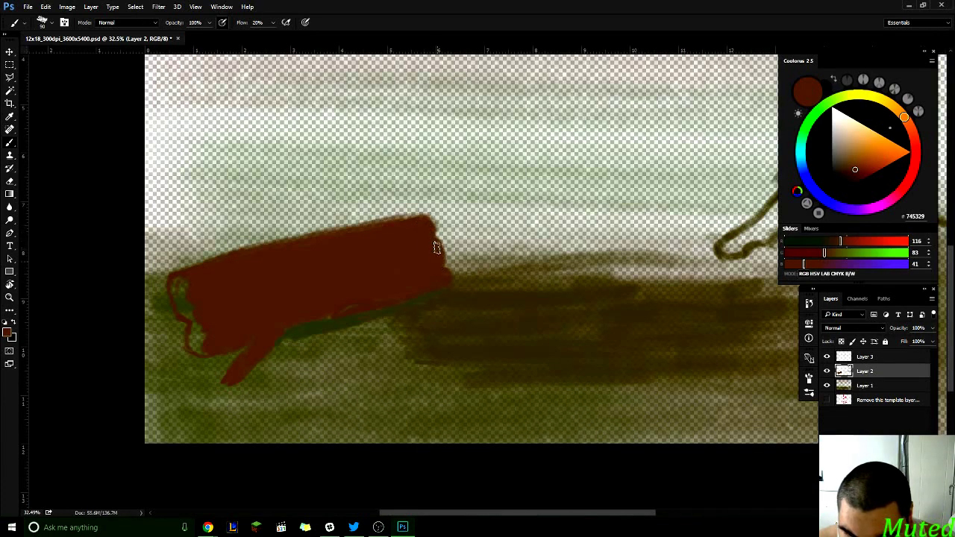
pyautogui.moveTo(437, 246)
pyautogui.mouseDown()
pyautogui.moveTo(426, 270)
pyautogui.moveTo(439, 273)
pyautogui.moveTo(435, 284)
pyautogui.moveTo(395, 299)
pyautogui.mouseUp()
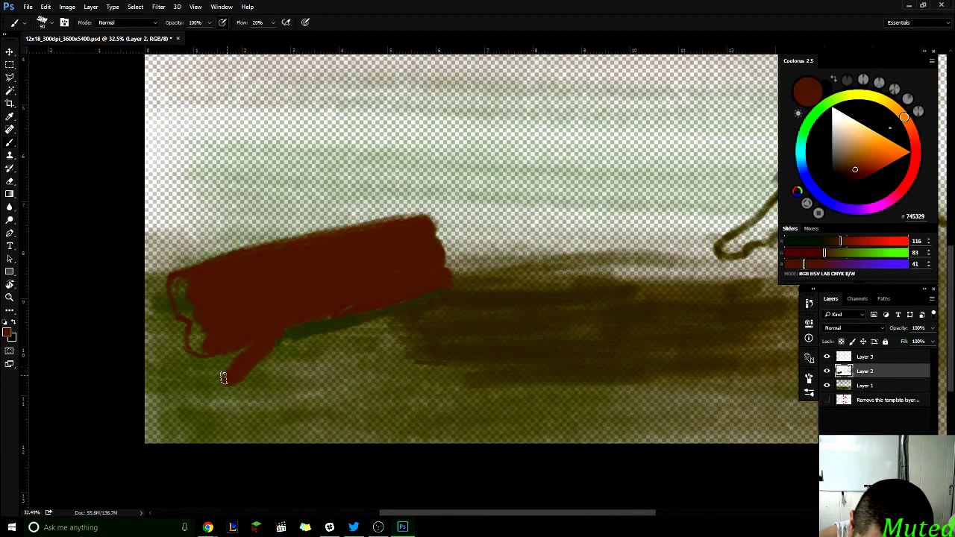
pyautogui.press('[')
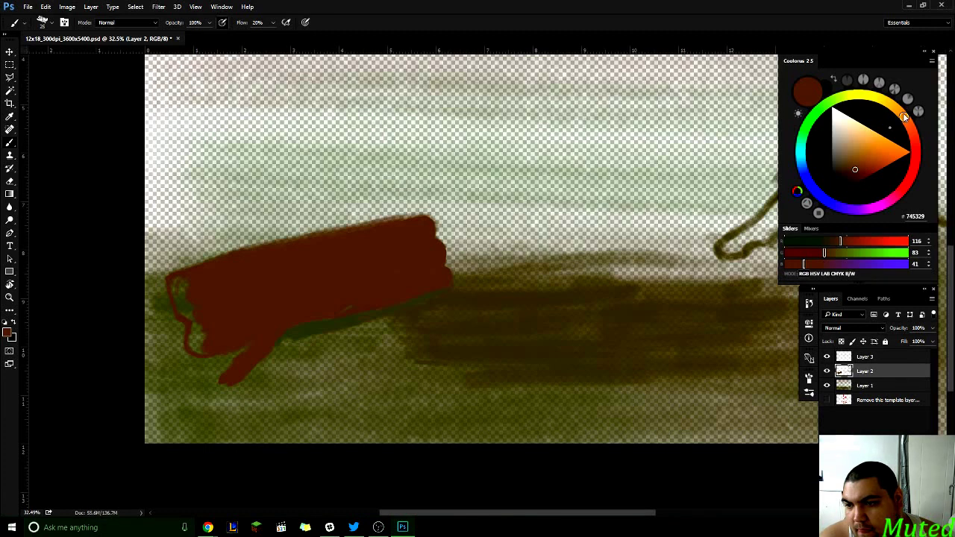
# - Pick the darker brown #5F4626 on the colour wheel
pyautogui.moveTo(849, 166); pyautogui.dragTo(852, 172)
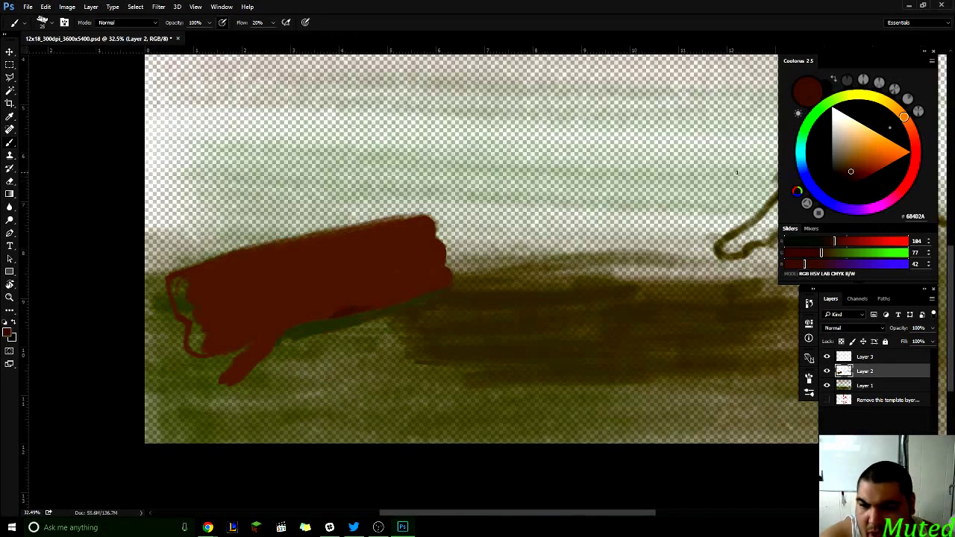
pyautogui.click(850, 173)
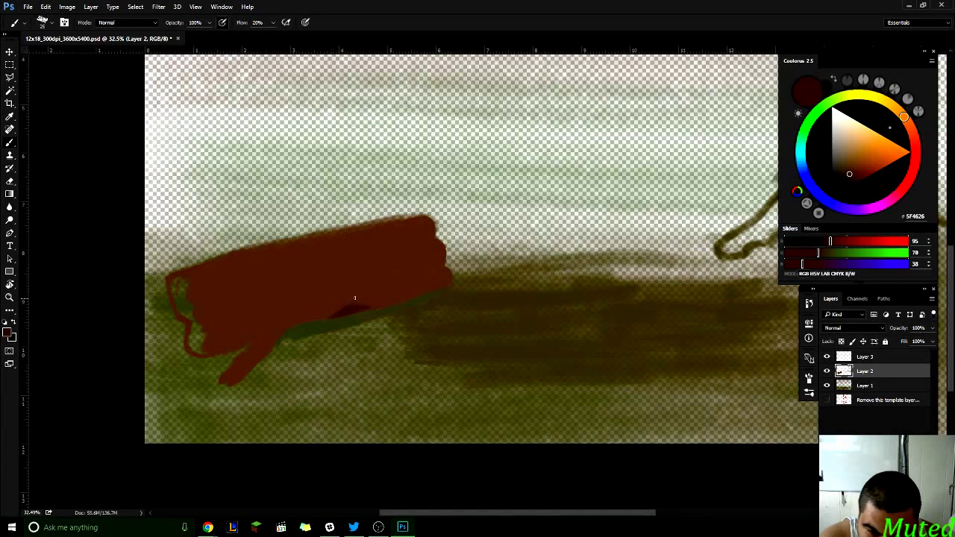
pyautogui.scroll(1, 374, 273)
# - Extend the dark red outline down the lower-left end of the log
pyautogui.scroll(1, 374, 273)
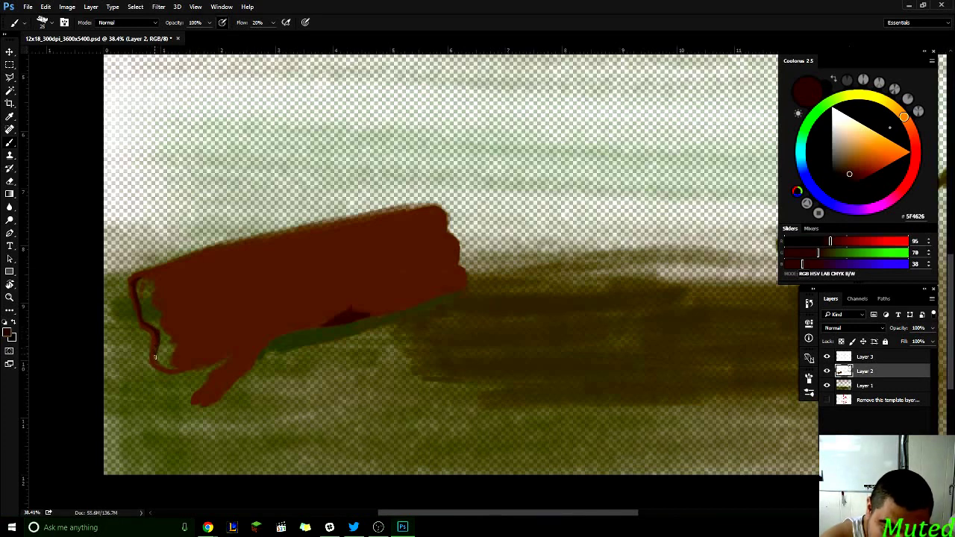
pyautogui.moveTo(153, 354)
pyautogui.mouseDown()
pyautogui.moveTo(176, 367)
pyautogui.moveTo(176, 346)
pyautogui.mouseUp()
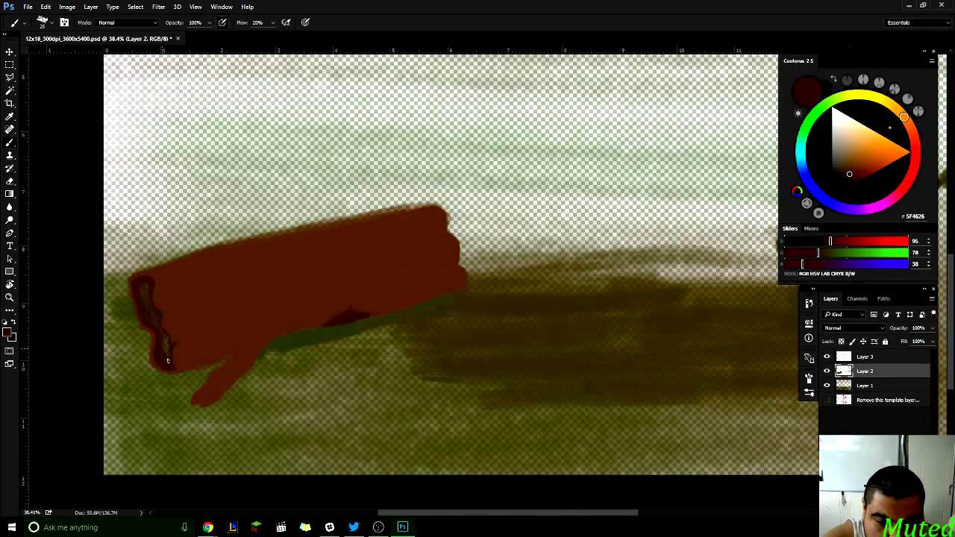
# - Brush dark red over the log's left end to darken it
pyautogui.moveTo(169, 360); pyautogui.dragTo(159, 344)
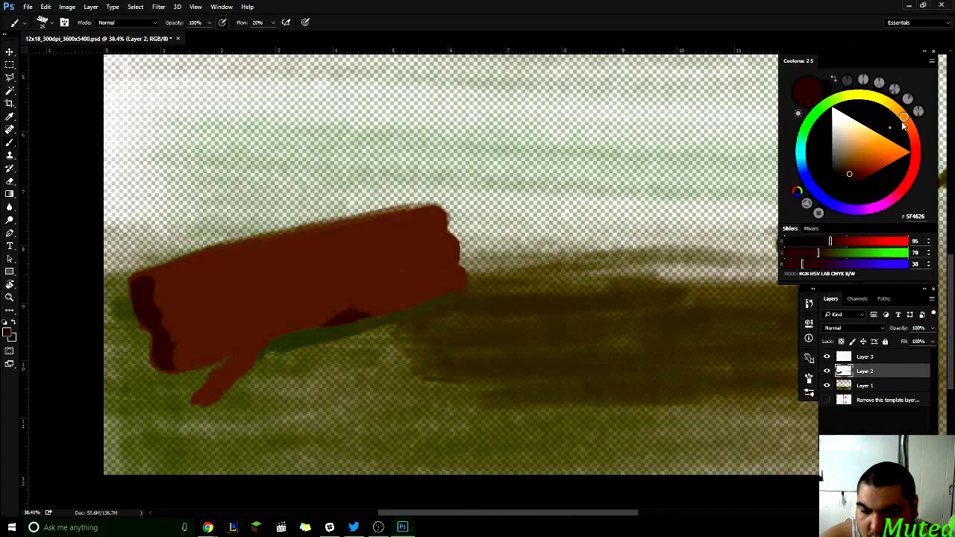
# - Try brown colours 68441F and 764614, then Alt-sample the log's red-brown as the paint colour
pyautogui.moveTo(906, 119); pyautogui.dragTo(879, 143)
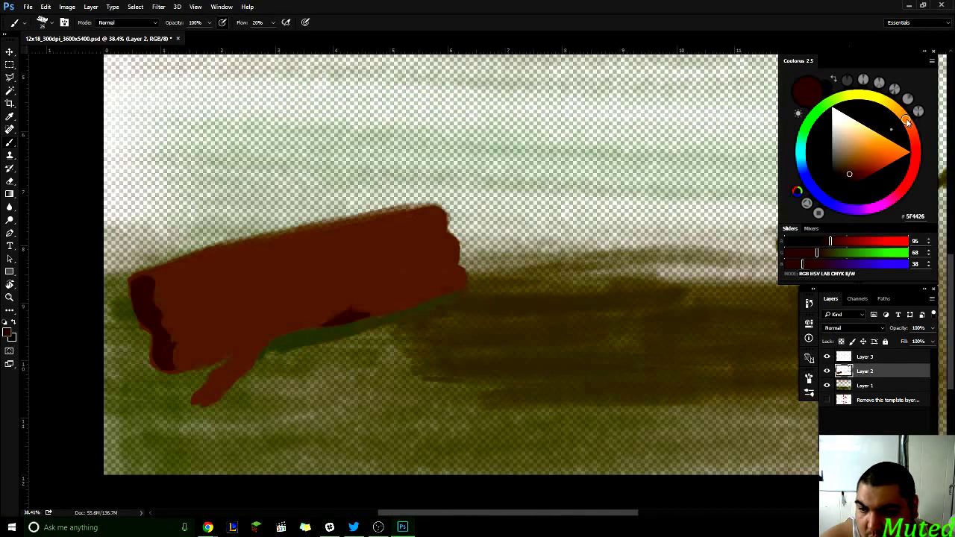
pyautogui.moveTo(850, 175); pyautogui.dragTo(853, 173)
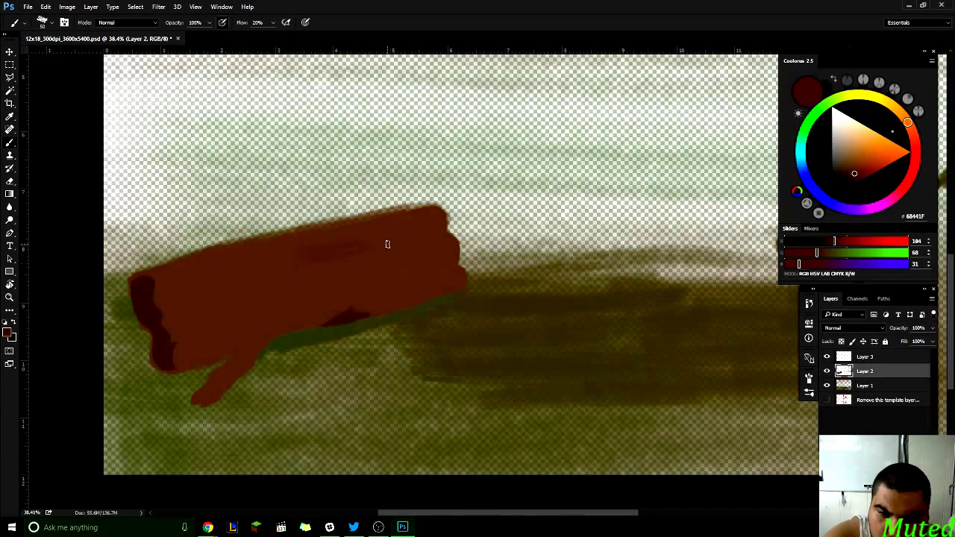
pyautogui.click(861, 173)
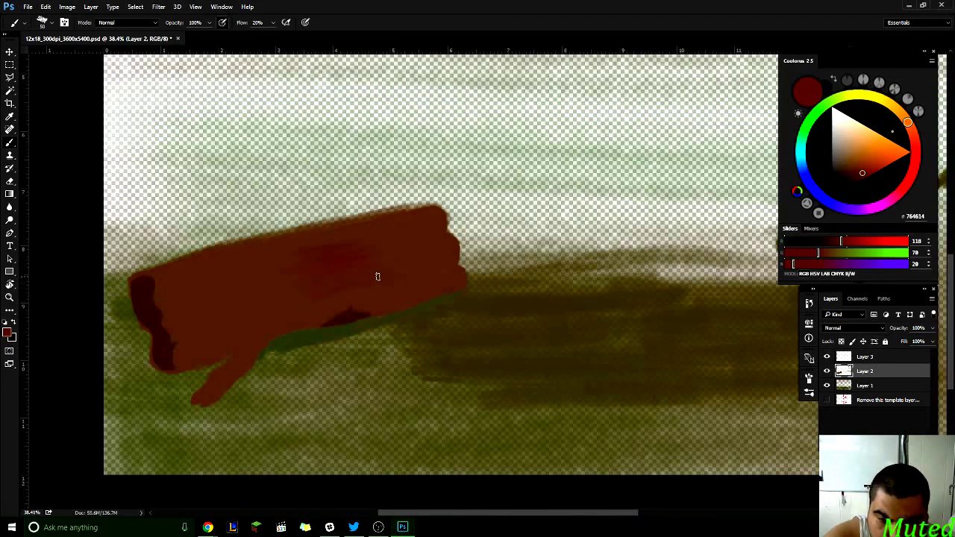
pyautogui.press('alt')
pyautogui.keyDown('alt'); pyautogui.click(349, 281); pyautogui.keyUp('alt')
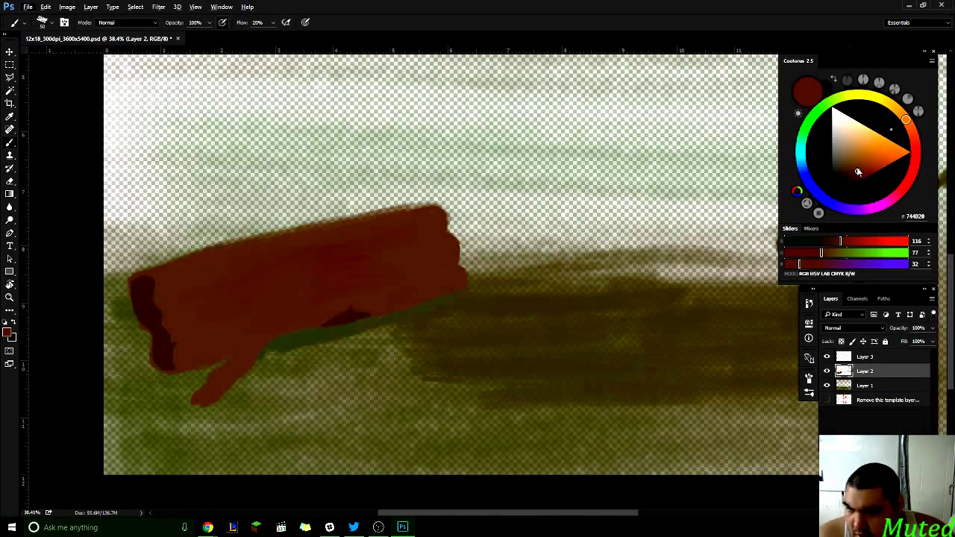
# - Paint an orange highlight on the log, undo it, and switch to a muted tan
pyautogui.click(864, 147)
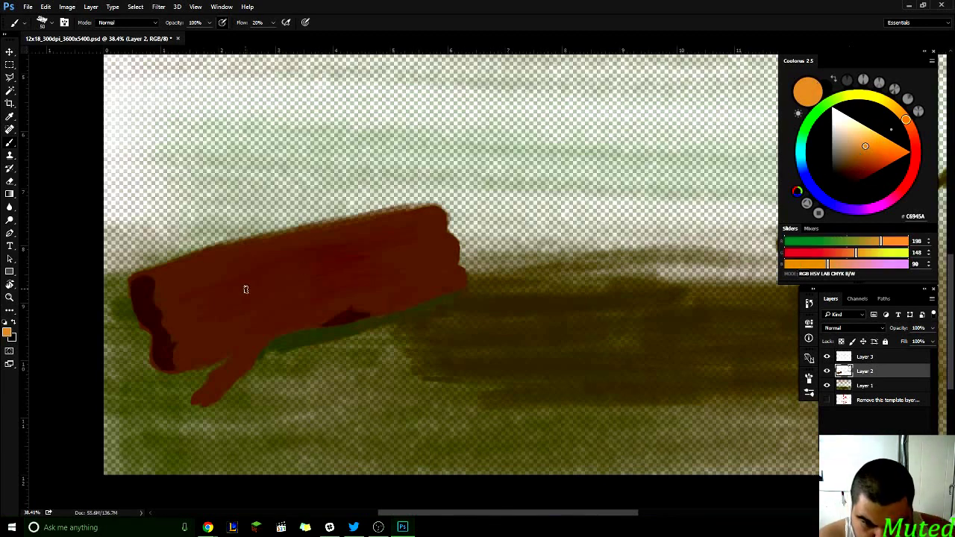
pyautogui.moveTo(244, 288)
pyautogui.mouseDown()
pyautogui.moveTo(366, 252)
pyautogui.moveTo(309, 260)
pyautogui.moveTo(358, 267)
pyautogui.moveTo(336, 282)
pyautogui.mouseUp()
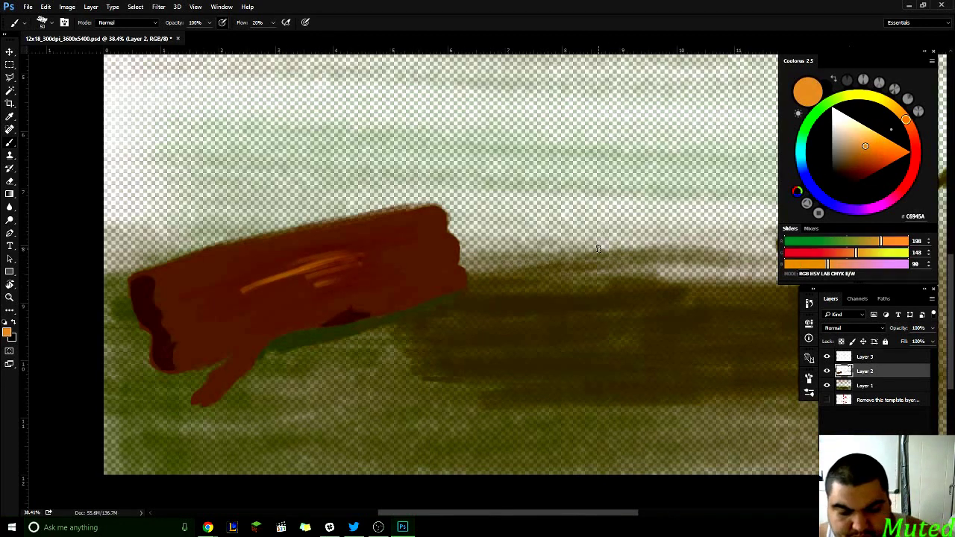
pyautogui.hotkey('ctrl', 'alt', 'z')
pyautogui.hotkey('ctrl', 'alt', 'z')
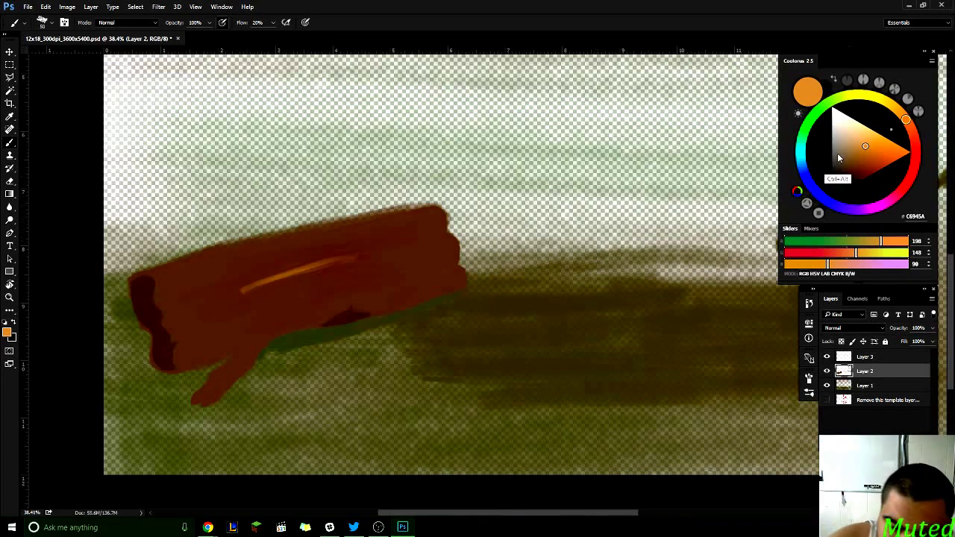
pyautogui.click(847, 150)
pyautogui.hotkey('ctrl', 'alt', 'z')
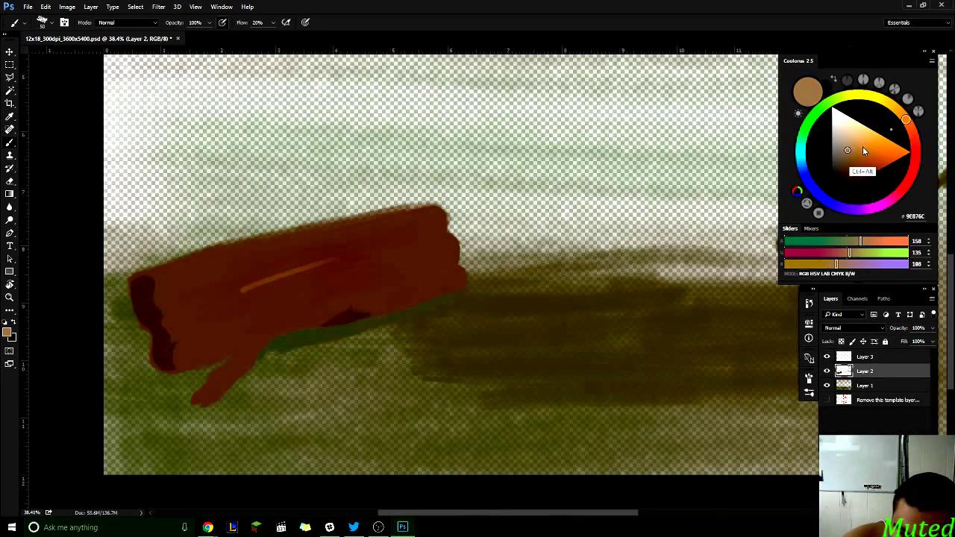
pyautogui.hotkey('ctrl', 'alt', 'z')
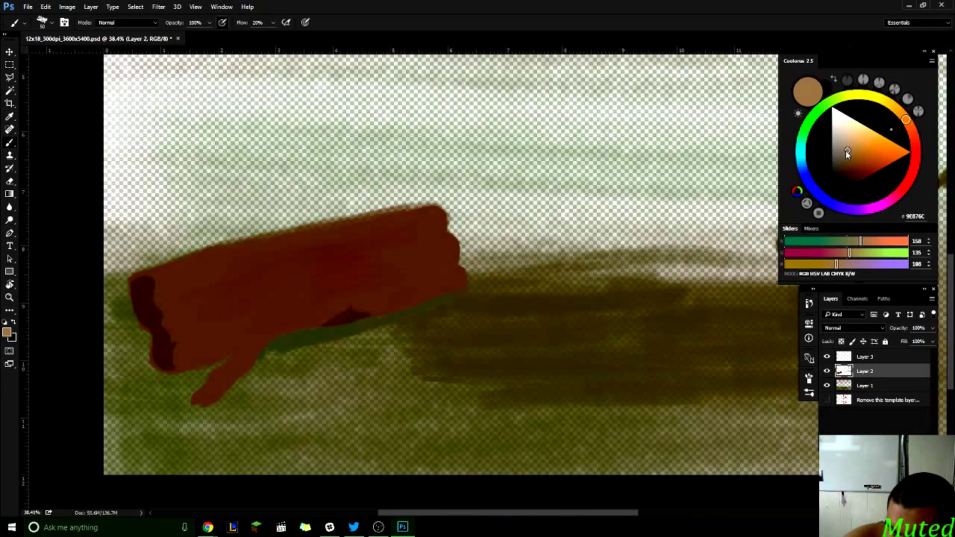
# - Darken the tan, Shift-click a straight highlight line across the log, and sample a darker brown
pyautogui.moveTo(845, 150); pyautogui.dragTo(852, 155)
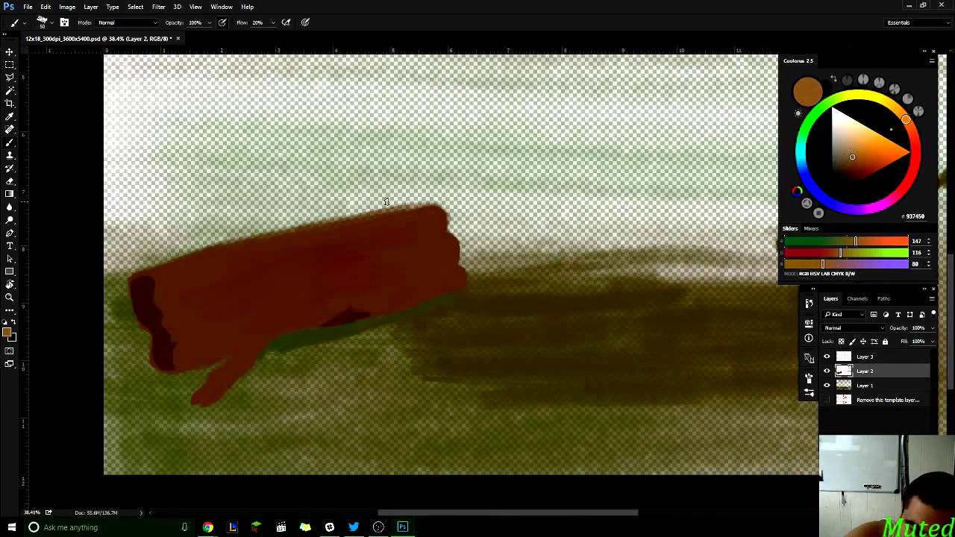
pyautogui.click(261, 284)
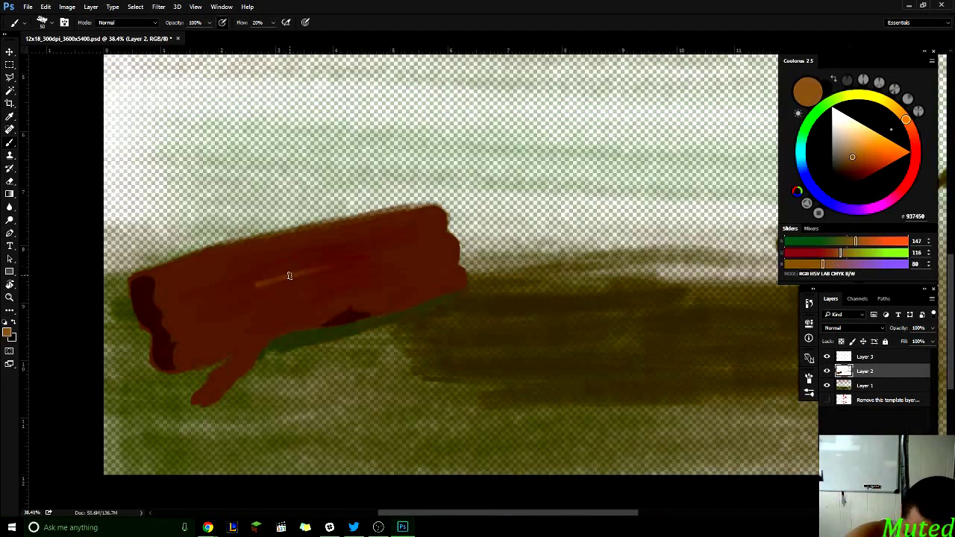
pyautogui.keyDown('shift'); pyautogui.click(372, 258); pyautogui.keyUp('shift')
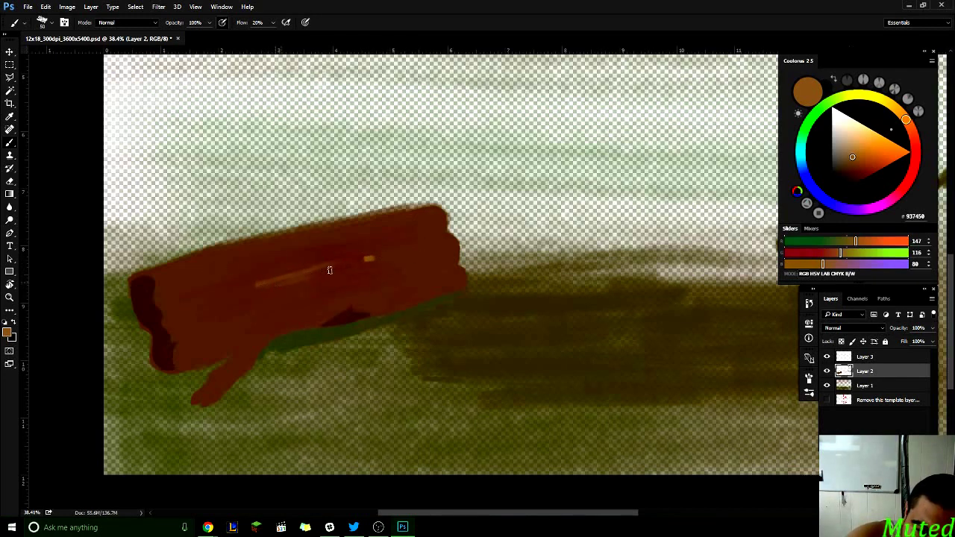
pyautogui.keyDown('alt'); pyautogui.click(293, 279); pyautogui.keyUp('alt')
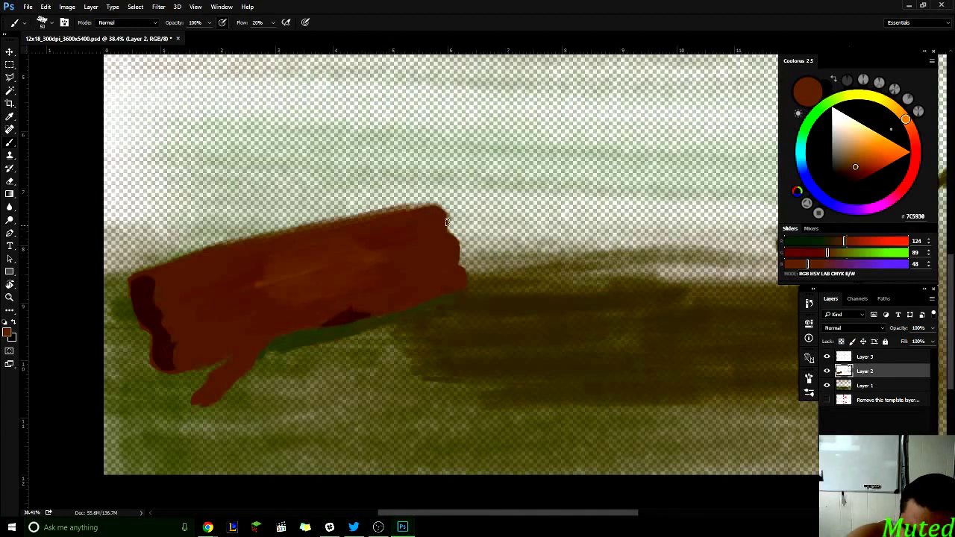
# - Pan to the dark ground strip, pick pale yellow-green, and paint the first loops
pyautogui.moveTo(657, 333); pyautogui.dragTo(398, 275)
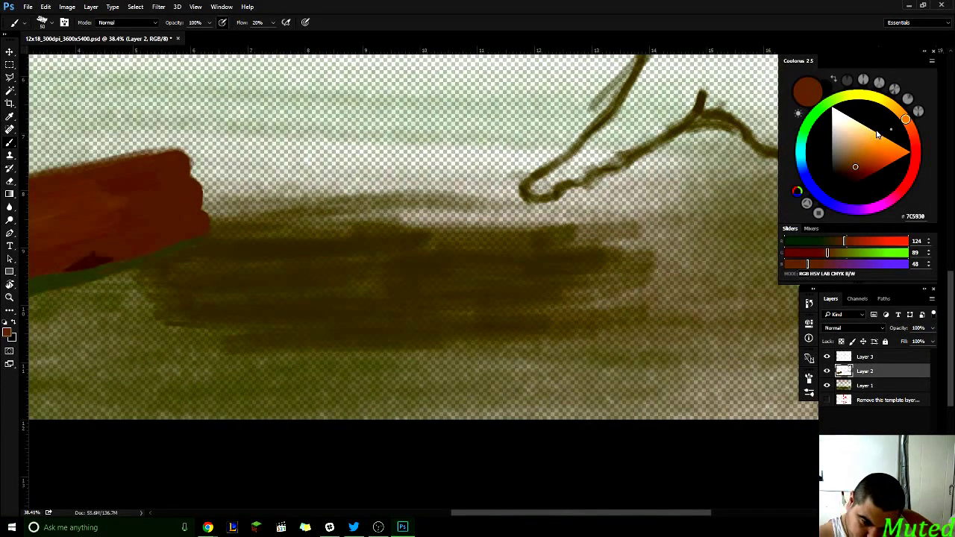
pyautogui.moveTo(910, 130); pyautogui.dragTo(844, 96)
pyautogui.moveTo(855, 166); pyautogui.dragTo(853, 145)
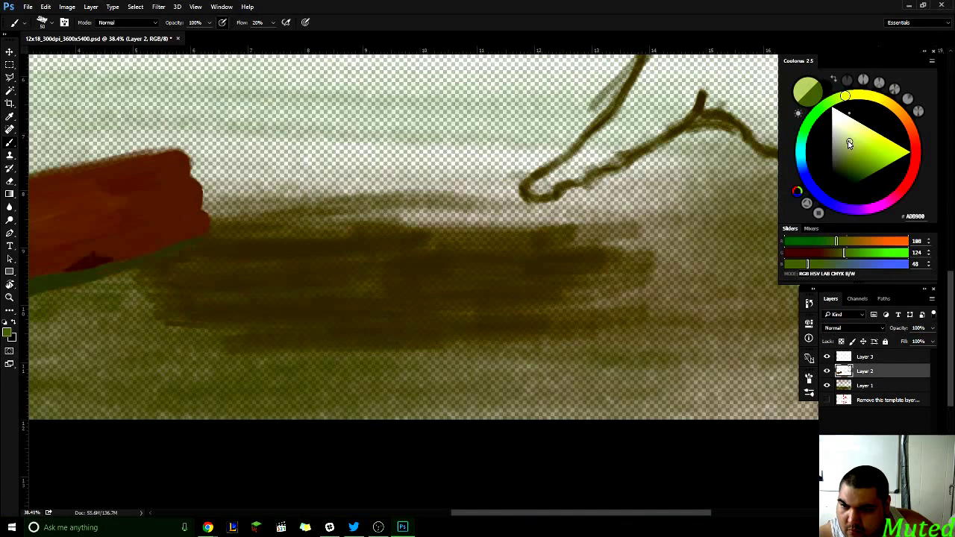
pyautogui.moveTo(846, 141)
pyautogui.mouseDown()
pyautogui.moveTo(848, 132)
pyautogui.moveTo(845, 143)
pyautogui.mouseUp()
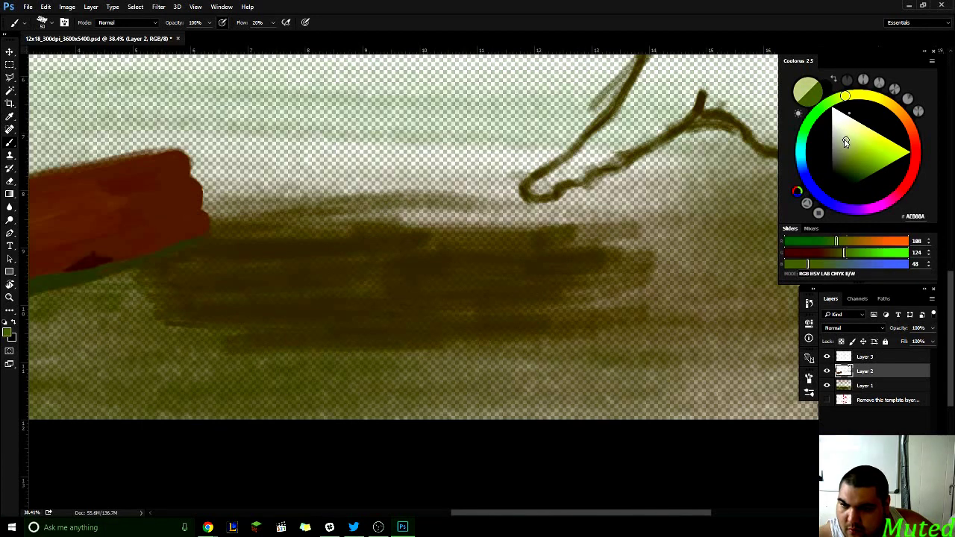
pyautogui.moveTo(846, 142); pyautogui.dragTo(841, 140)
pyautogui.moveTo(840, 139); pyautogui.dragTo(840, 138)
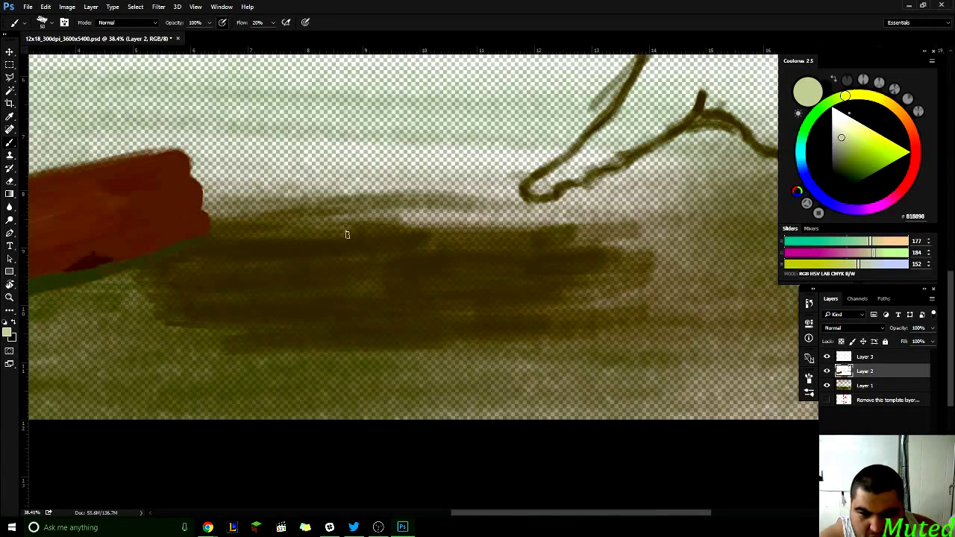
pyautogui.moveTo(332, 260)
pyautogui.mouseDown()
pyautogui.moveTo(348, 259)
pyautogui.moveTo(333, 261)
pyautogui.mouseUp()
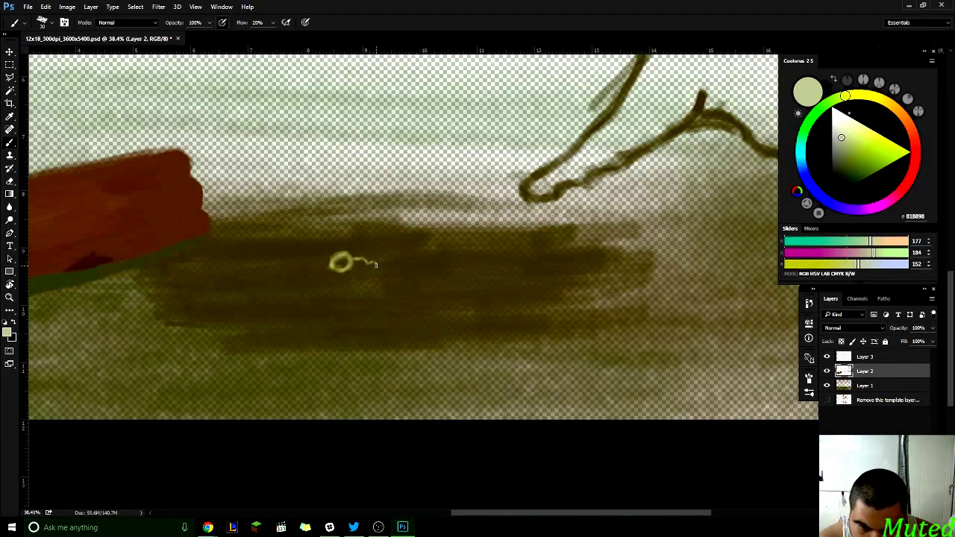
pyautogui.moveTo(380, 273)
pyautogui.mouseDown()
pyautogui.moveTo(347, 268)
pyautogui.moveTo(351, 281)
pyautogui.moveTo(381, 275)
pyautogui.moveTo(354, 260)
pyautogui.mouseUp()
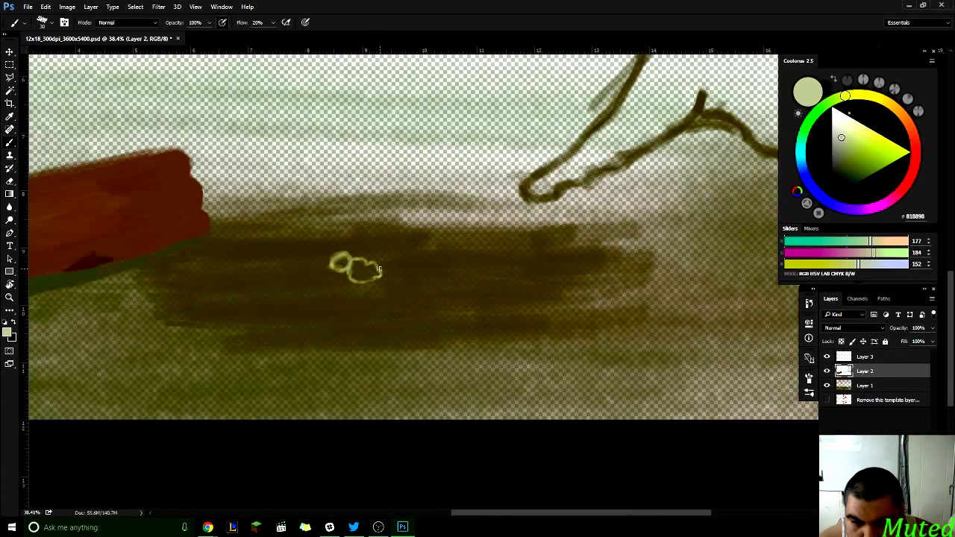
# - Add loops to the right and around the upper left until the oval ring closes
pyautogui.moveTo(380, 268); pyautogui.dragTo(396, 262)
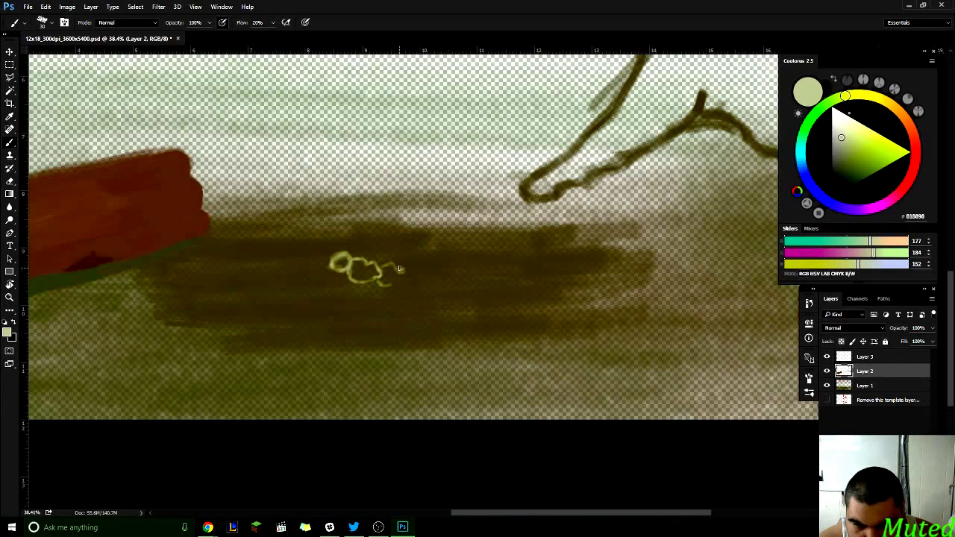
pyautogui.moveTo(399, 269)
pyautogui.mouseDown()
pyautogui.moveTo(409, 273)
pyautogui.moveTo(402, 285)
pyautogui.moveTo(408, 265)
pyautogui.moveTo(383, 266)
pyautogui.moveTo(401, 280)
pyautogui.moveTo(411, 273)
pyautogui.moveTo(382, 284)
pyautogui.mouseUp()
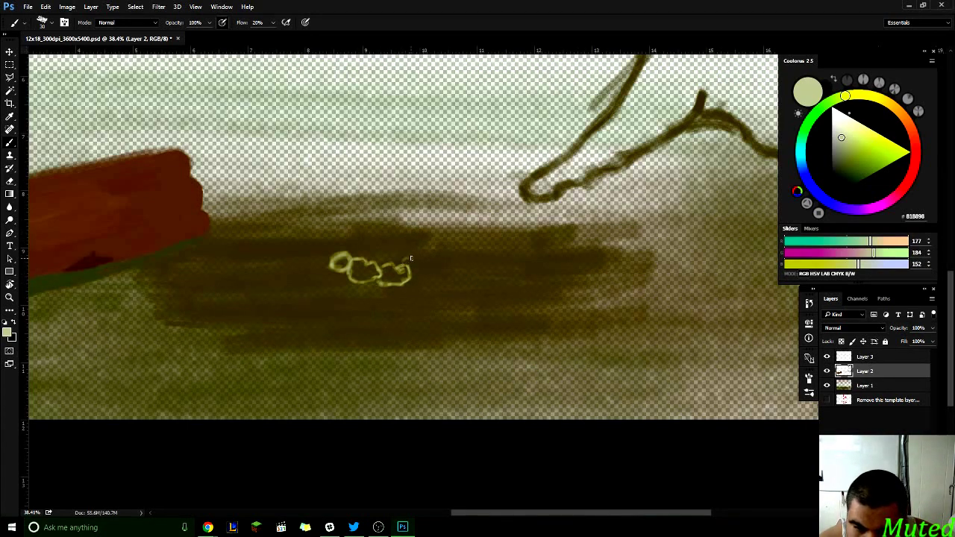
pyautogui.moveTo(410, 258)
pyautogui.mouseDown()
pyautogui.moveTo(418, 280)
pyautogui.moveTo(420, 260)
pyautogui.moveTo(403, 262)
pyautogui.moveTo(424, 267)
pyautogui.moveTo(412, 281)
pyautogui.mouseUp()
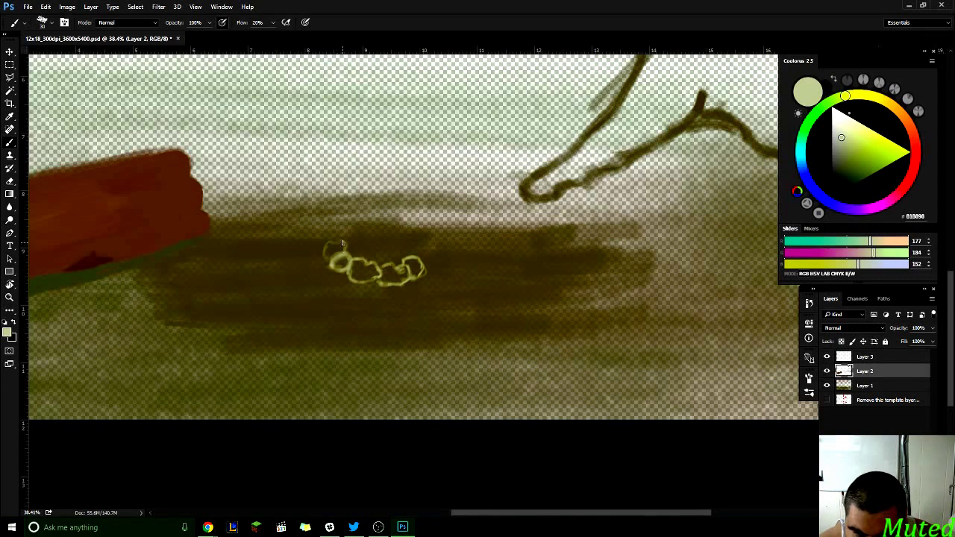
pyautogui.moveTo(342, 243)
pyautogui.mouseDown()
pyautogui.moveTo(327, 258)
pyautogui.moveTo(358, 231)
pyautogui.moveTo(361, 246)
pyautogui.moveTo(348, 249)
pyautogui.moveTo(344, 236)
pyautogui.moveTo(364, 244)
pyautogui.moveTo(376, 235)
pyautogui.moveTo(383, 246)
pyautogui.moveTo(375, 234)
pyautogui.moveTo(365, 248)
pyautogui.moveTo(379, 234)
pyautogui.moveTo(417, 246)
pyautogui.mouseUp()
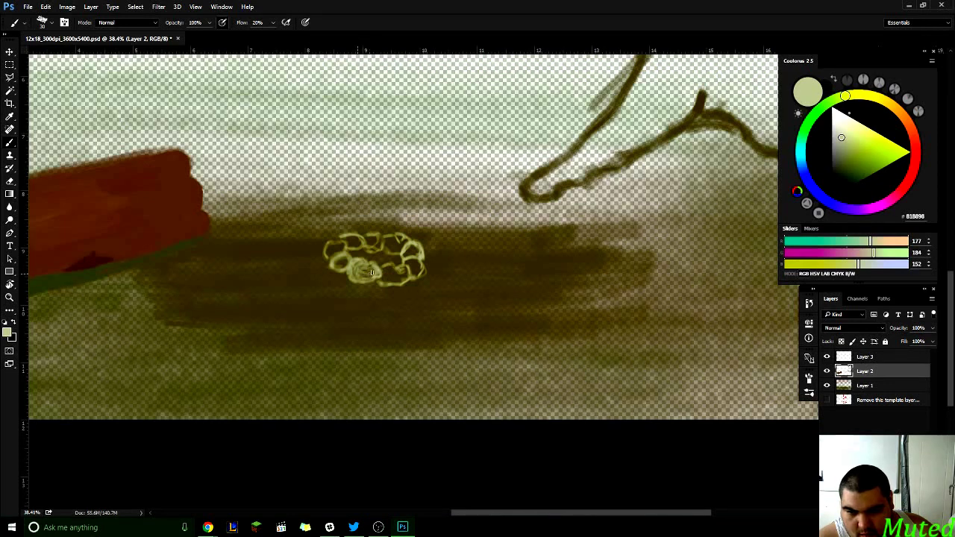
# - Rebrush the ring's lower-left, top and lower-edge loops to thicken and brighten them
pyautogui.moveTo(359, 271); pyautogui.dragTo(333, 261)
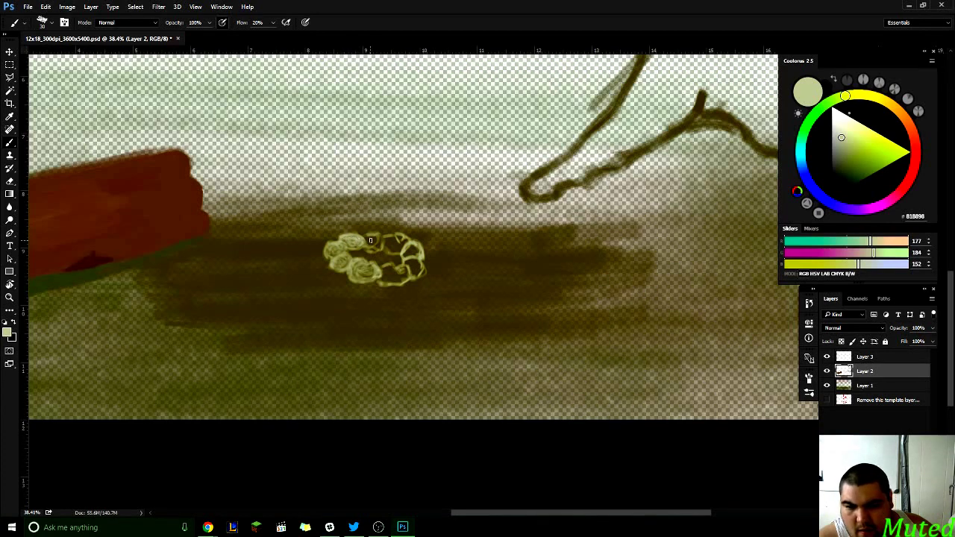
pyautogui.moveTo(355, 241); pyautogui.dragTo(380, 237)
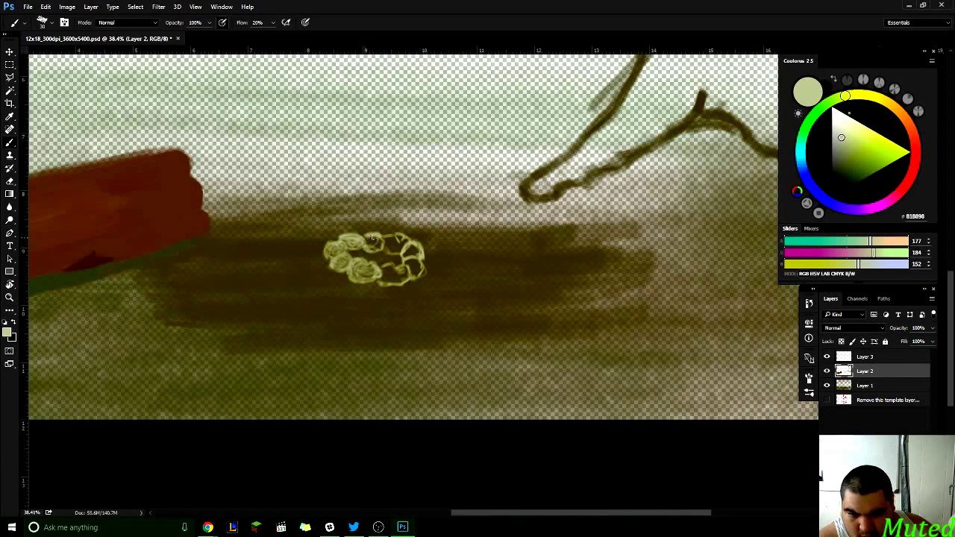
pyautogui.moveTo(369, 243)
pyautogui.mouseDown()
pyautogui.moveTo(402, 252)
pyautogui.moveTo(407, 239)
pyautogui.moveTo(382, 238)
pyautogui.moveTo(403, 249)
pyautogui.moveTo(410, 239)
pyautogui.moveTo(386, 239)
pyautogui.moveTo(417, 249)
pyautogui.moveTo(411, 276)
pyautogui.moveTo(406, 263)
pyautogui.moveTo(422, 276)
pyautogui.moveTo(390, 269)
pyautogui.mouseUp()
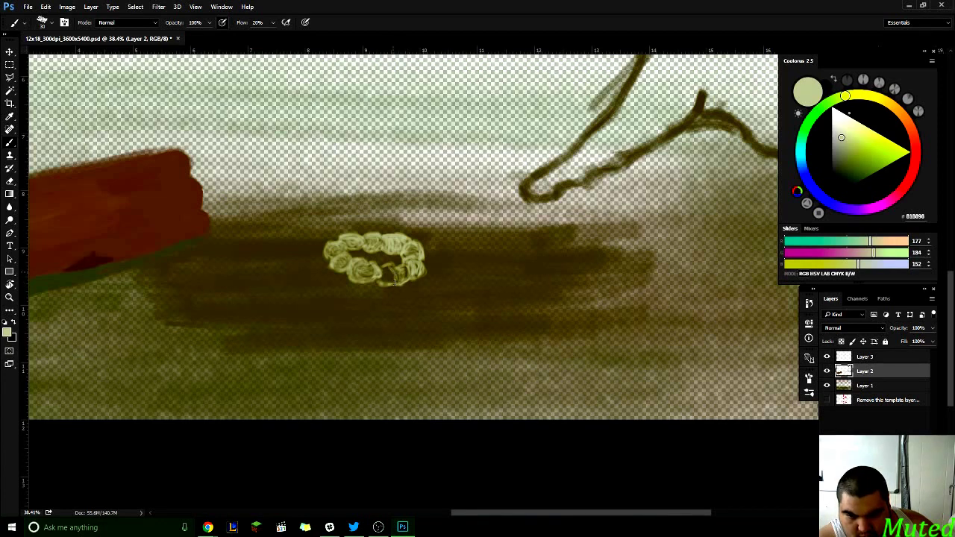
pyautogui.moveTo(396, 273); pyautogui.dragTo(388, 278)
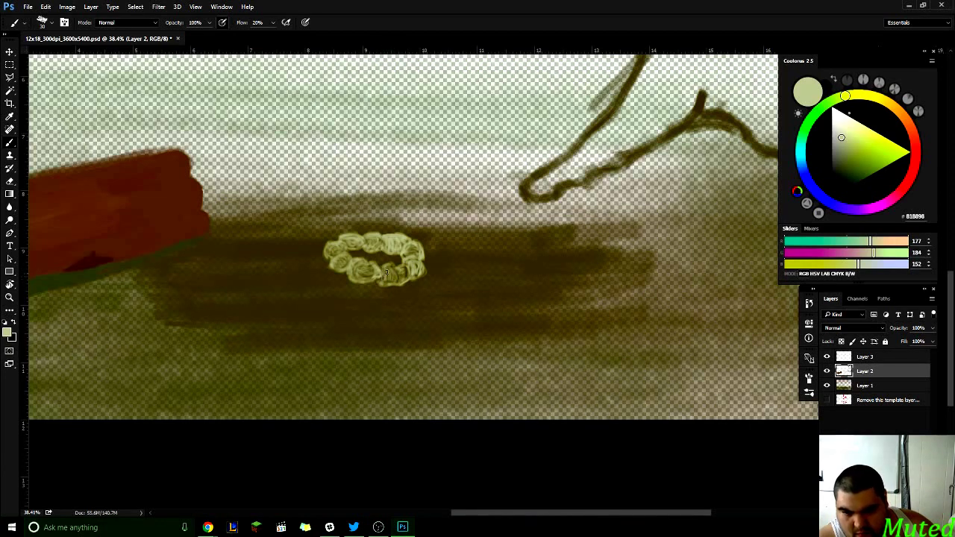
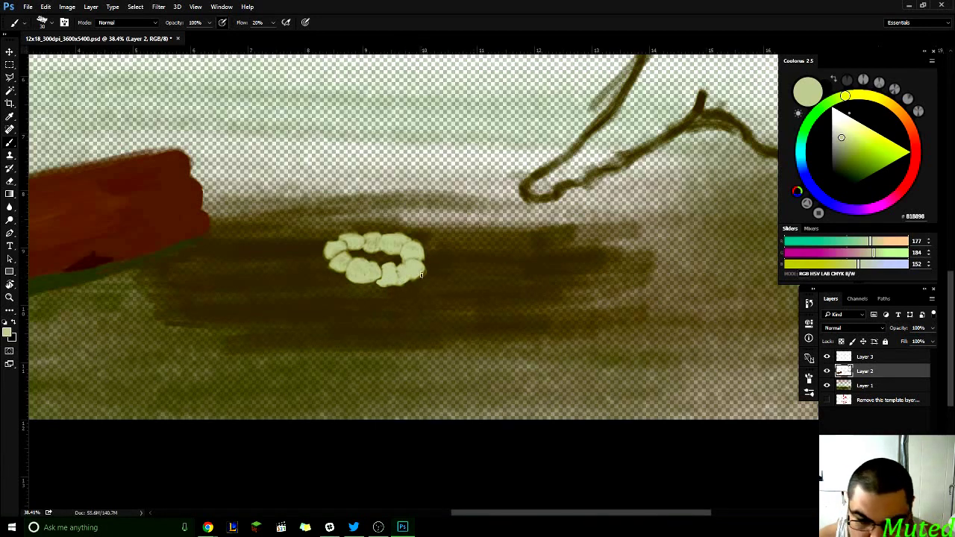
# - Sample the dark brown 61521F from the ground to shade around the stone ring
pyautogui.keyDown('alt'); pyautogui.click(539, 259); pyautogui.keyUp('alt')
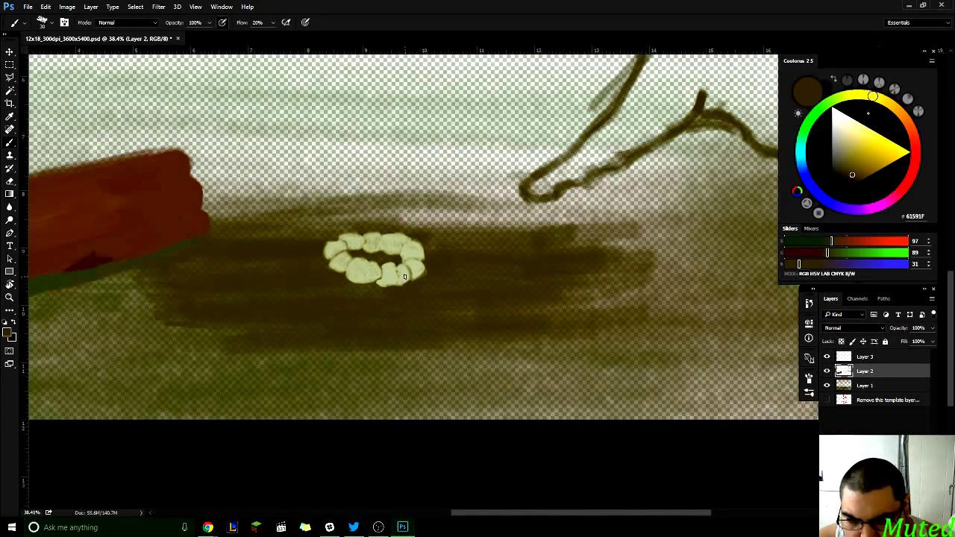
pyautogui.press('alt')
pyautogui.keyDown('alt'); pyautogui.click(397, 272); pyautogui.keyUp('alt')
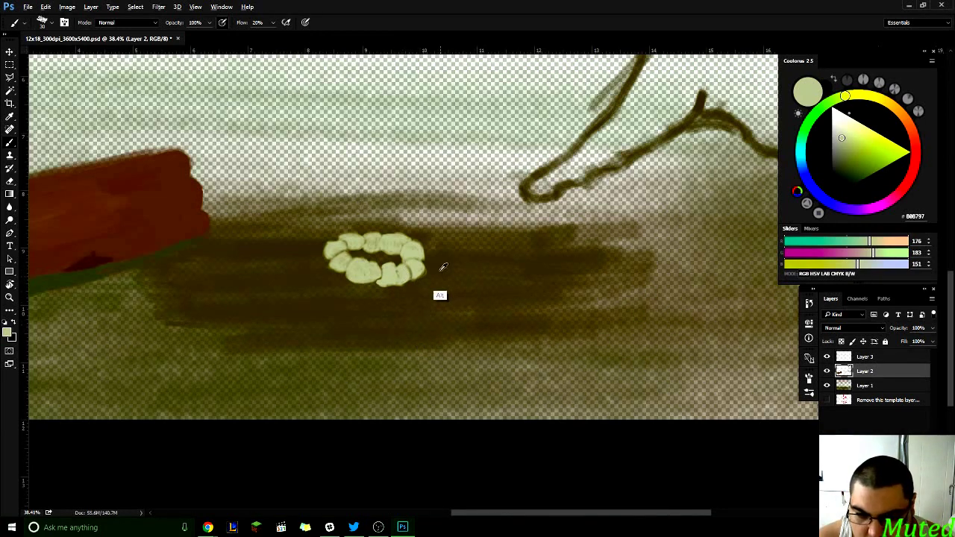
pyautogui.keyDown('alt'); pyautogui.click(442, 247); pyautogui.keyUp('alt')
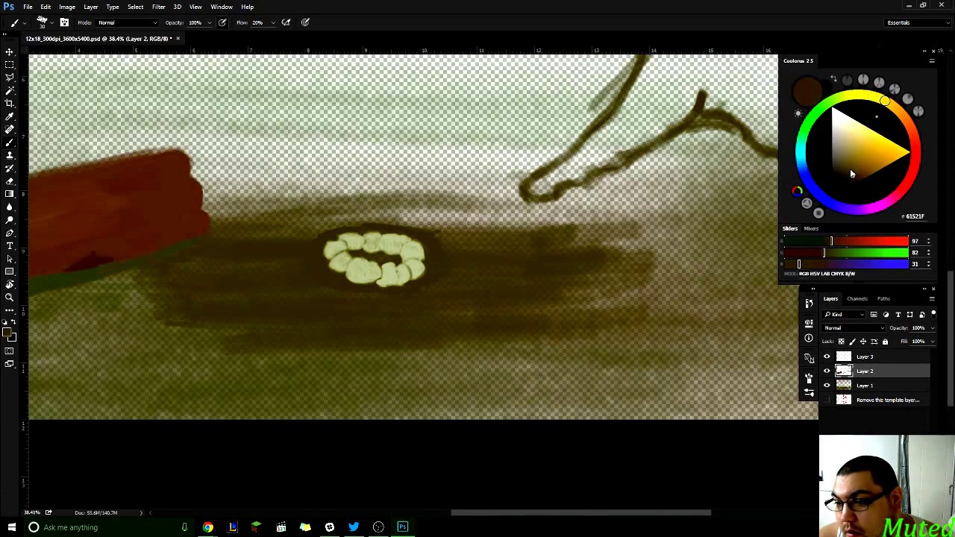
# - Pick an orange-red in the Coolorus wheel and dab embers into the ring's centre
pyautogui.moveTo(849, 168); pyautogui.dragTo(881, 153)
pyautogui.scroll(-3, 881, 153)
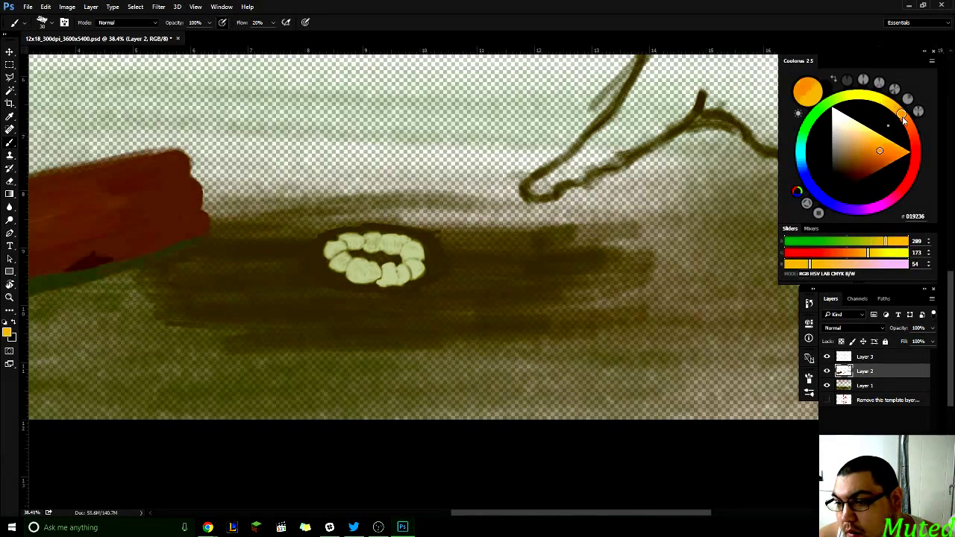
pyautogui.moveTo(880, 153); pyautogui.dragTo(881, 147)
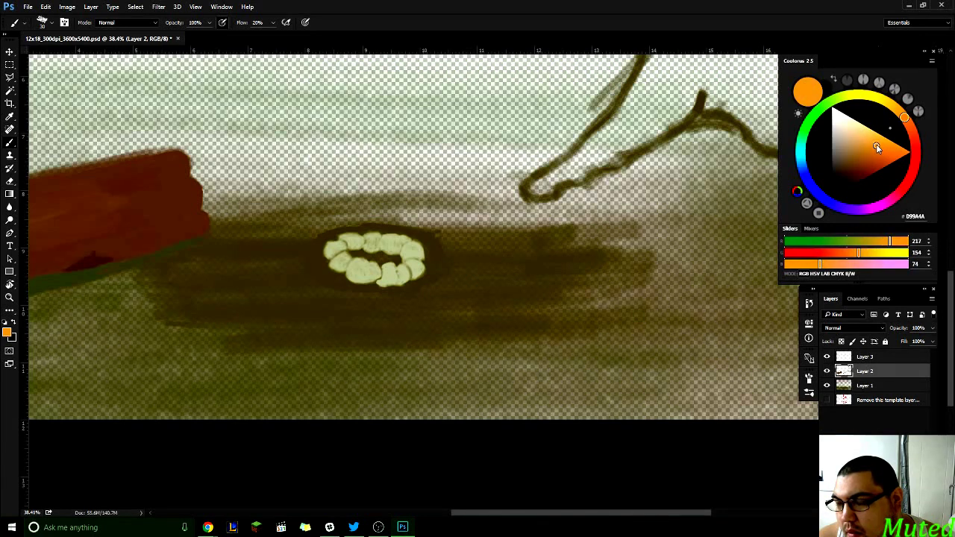
pyautogui.moveTo(905, 114)
pyautogui.mouseDown()
pyautogui.moveTo(912, 148)
pyautogui.moveTo(878, 152)
pyautogui.mouseUp()
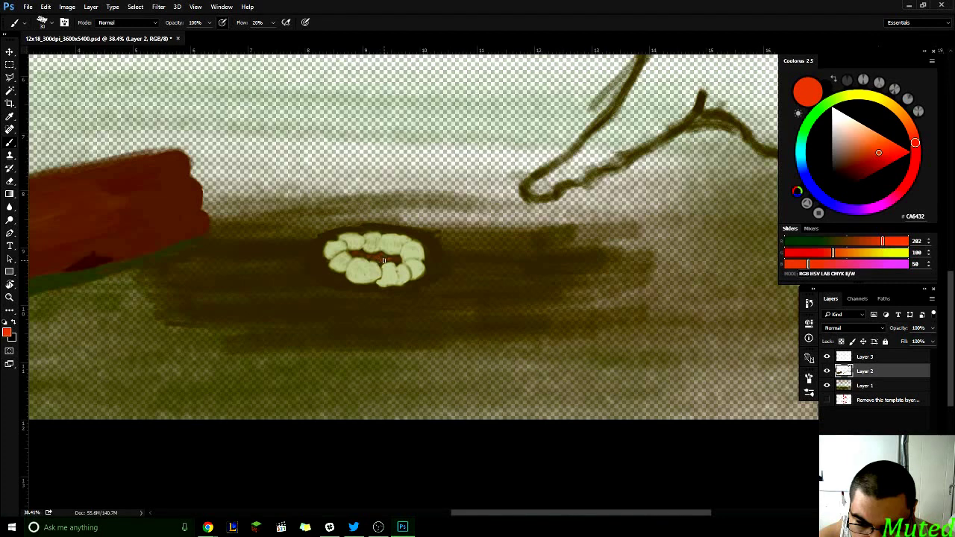
pyautogui.click(372, 256)
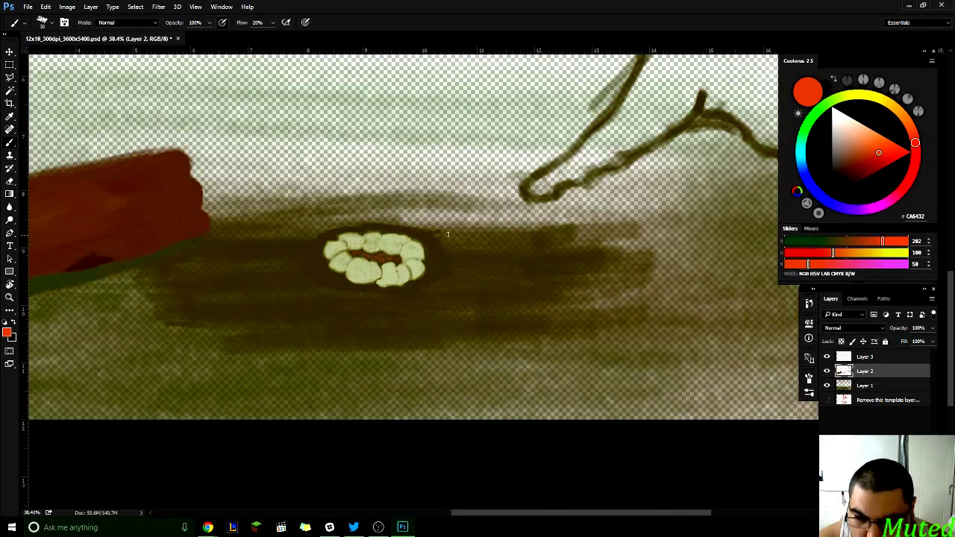
# - Adjust the colour to a brighter orange, R221 G128 B56
pyautogui.click(914, 141)
pyautogui.moveTo(915, 139); pyautogui.dragTo(911, 132)
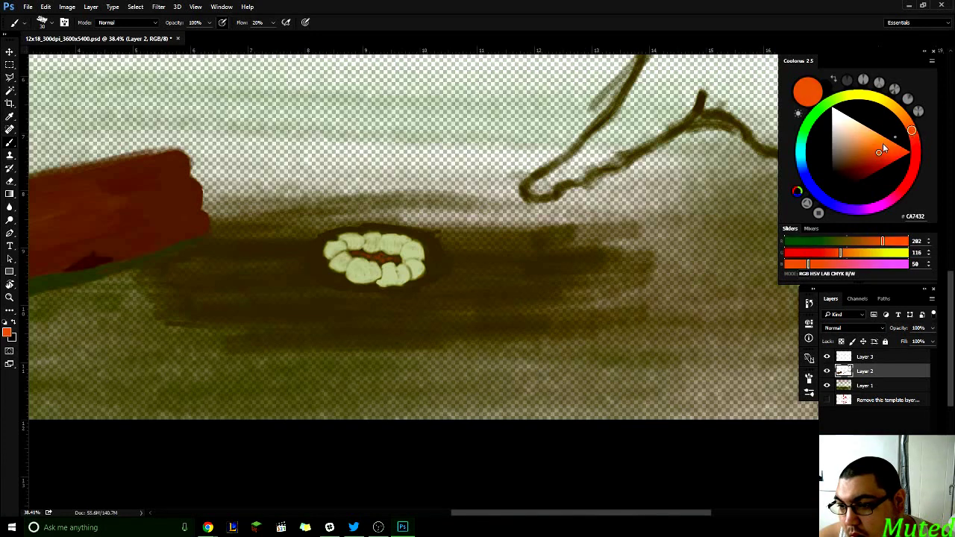
pyautogui.click(882, 144)
pyautogui.click(878, 150)
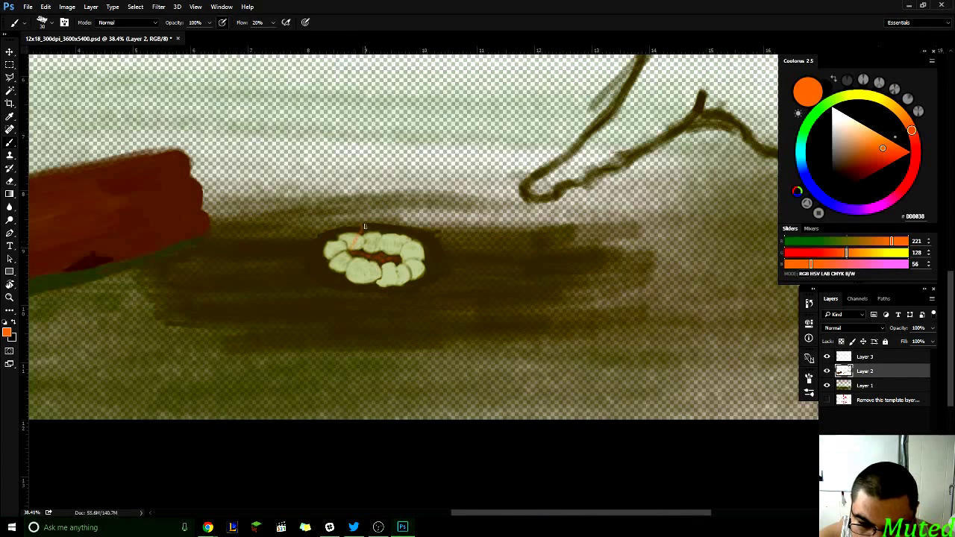
# - Draw thin orange flame strokes rising from the stone ring's centre, deepening the orange to DF8614
pyautogui.moveTo(362, 217)
pyautogui.mouseDown()
pyautogui.moveTo(372, 201)
pyautogui.moveTo(385, 227)
pyautogui.mouseUp()
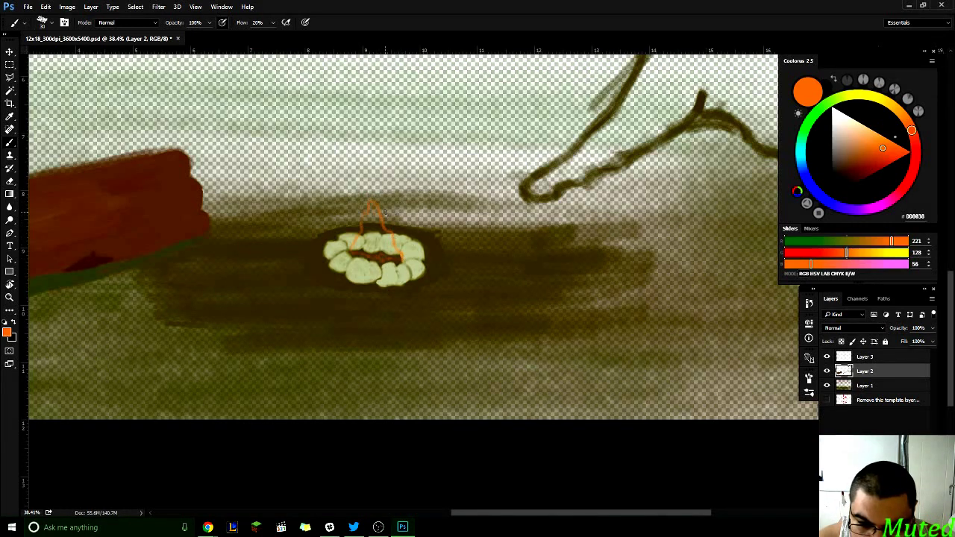
pyautogui.moveTo(383, 200)
pyautogui.mouseDown()
pyautogui.moveTo(384, 182)
pyautogui.moveTo(405, 222)
pyautogui.moveTo(403, 247)
pyautogui.mouseUp()
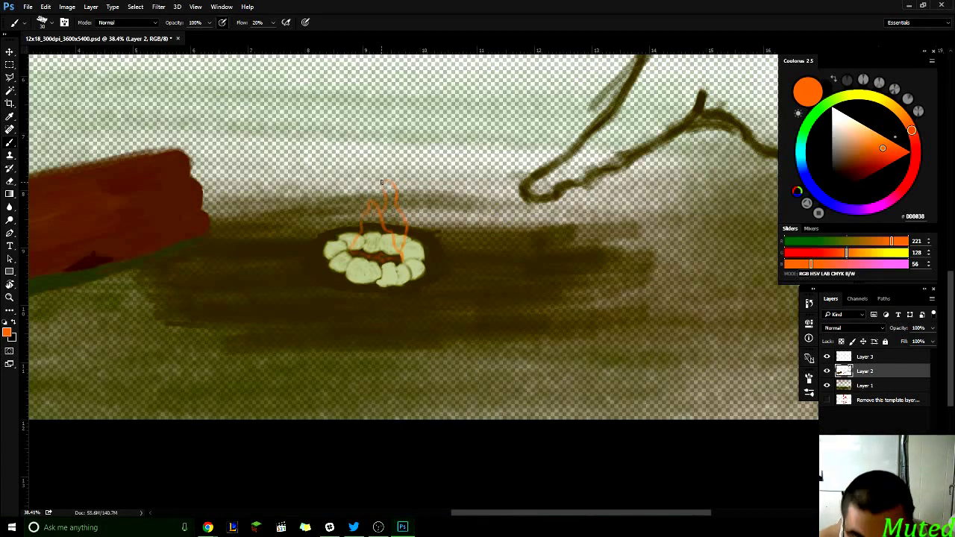
pyautogui.moveTo(370, 203); pyautogui.dragTo(373, 183)
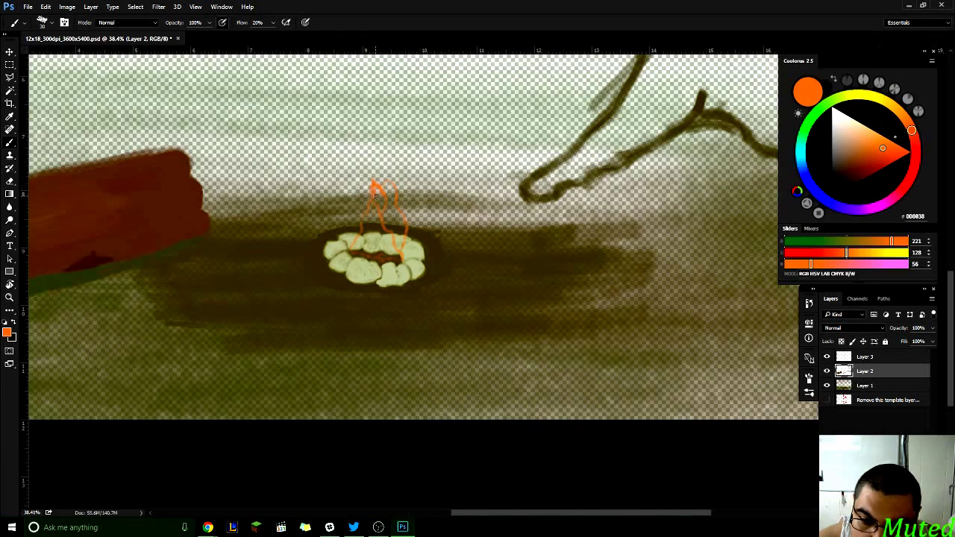
pyautogui.moveTo(369, 197); pyautogui.dragTo(378, 207)
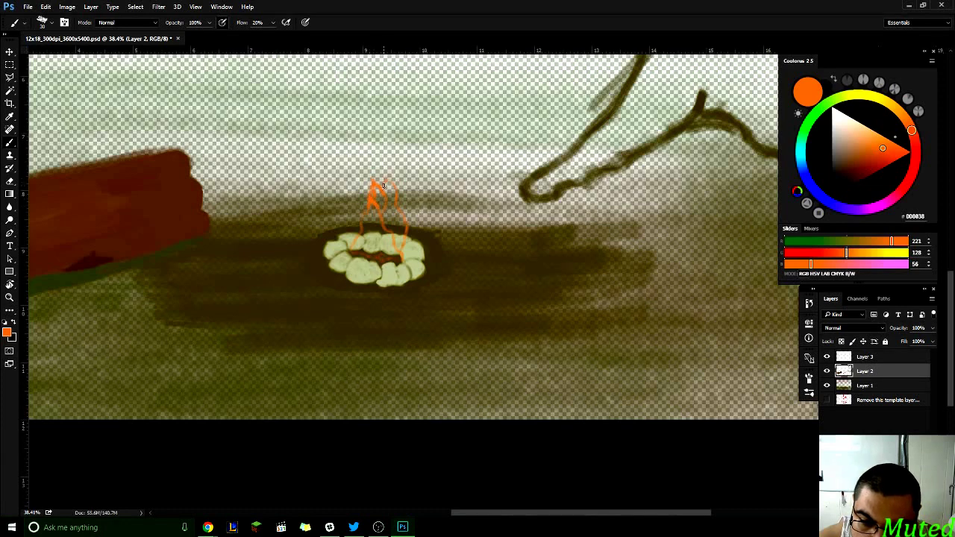
pyautogui.moveTo(390, 185)
pyautogui.mouseDown()
pyautogui.moveTo(387, 171)
pyautogui.moveTo(385, 203)
pyautogui.mouseUp()
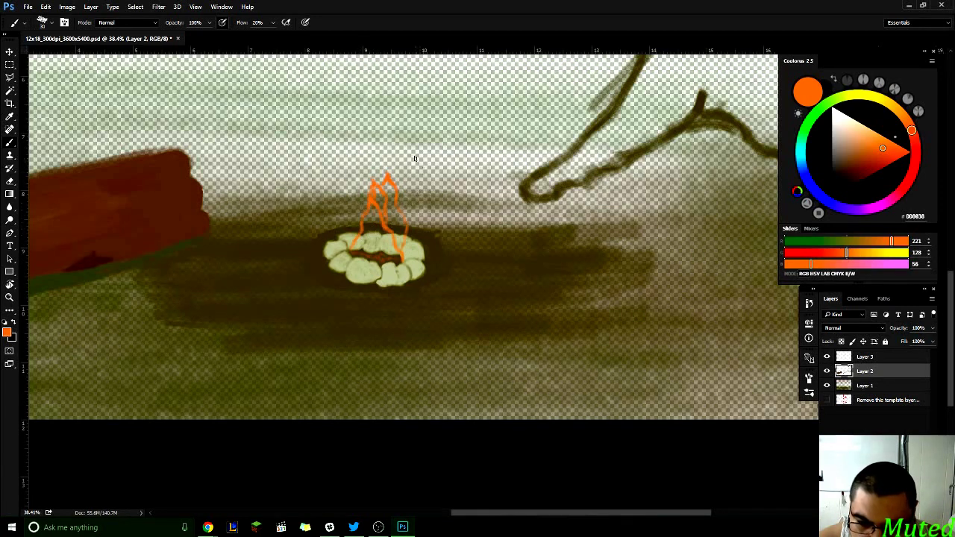
pyautogui.moveTo(910, 129)
pyautogui.mouseDown()
pyautogui.moveTo(894, 155)
pyautogui.moveTo(904, 118)
pyautogui.mouseUp()
# - Settle on the deeper orange for filling the flame shapes
pyautogui.click(883, 149)
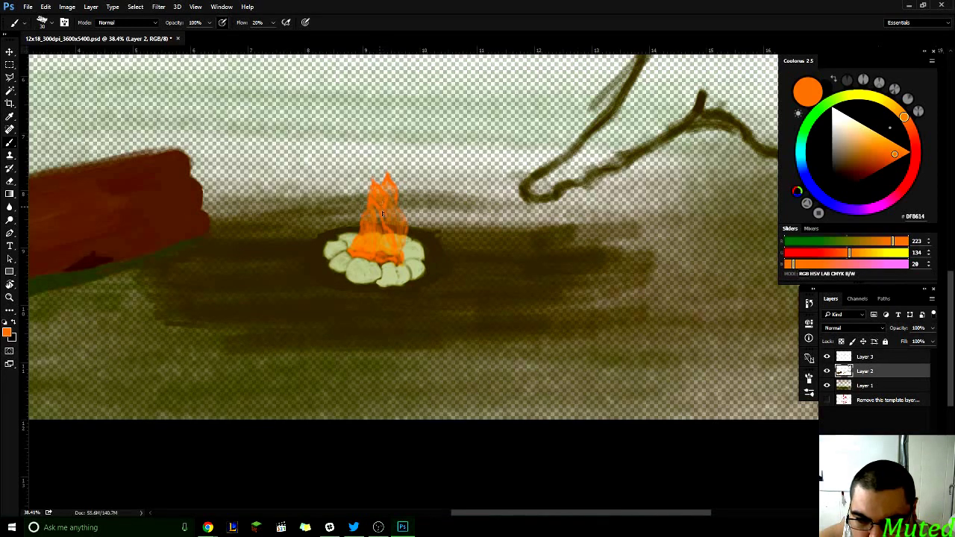
# - Shift the colour through brighter red-orange to bright yellow R251 G195 B12 for flame highlights
pyautogui.click(907, 122)
pyautogui.click(889, 151)
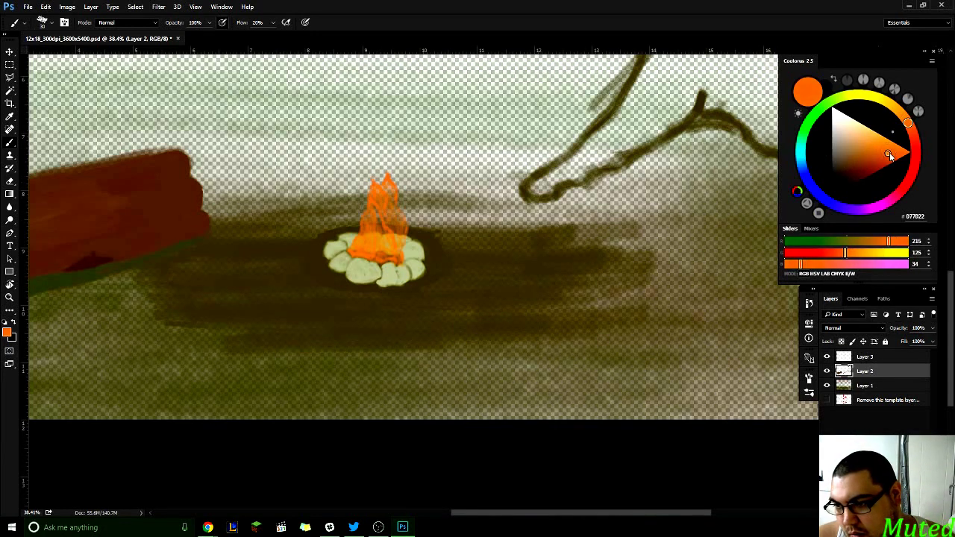
pyautogui.moveTo(889, 152); pyautogui.dragTo(897, 150)
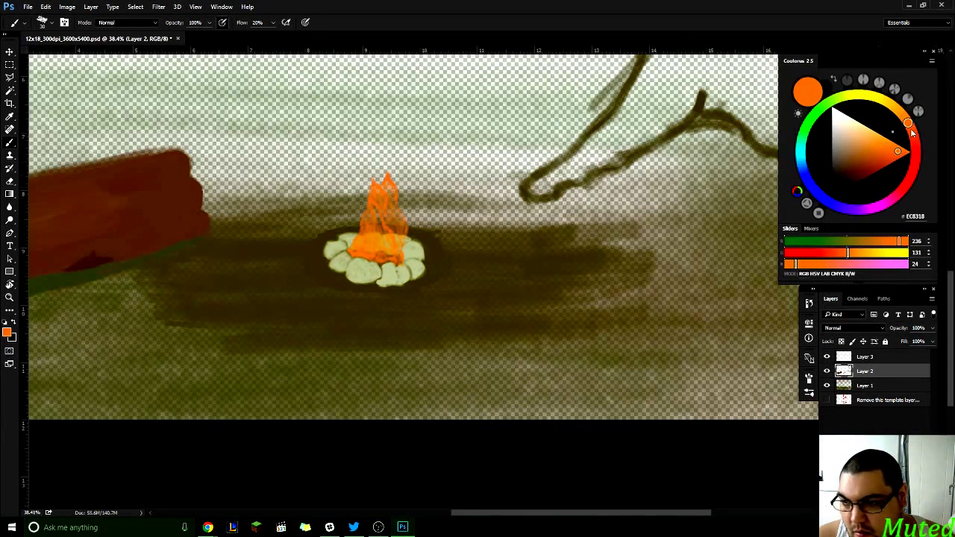
pyautogui.click(912, 130)
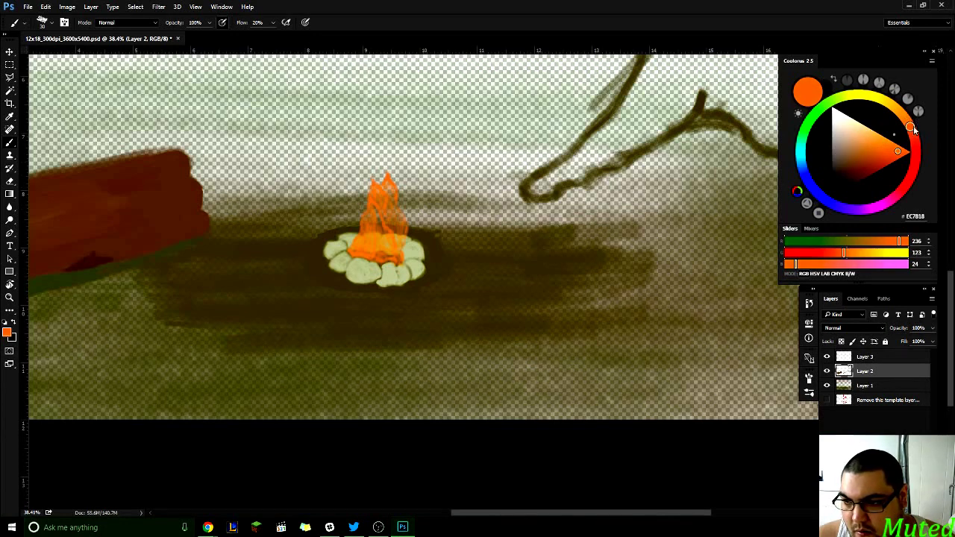
pyautogui.click(911, 133)
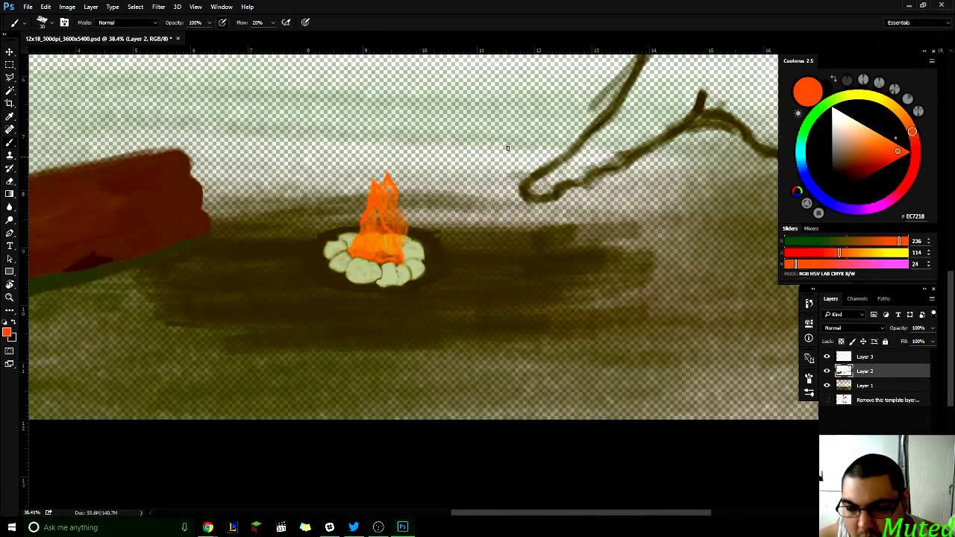
pyautogui.moveTo(911, 132); pyautogui.dragTo(885, 100)
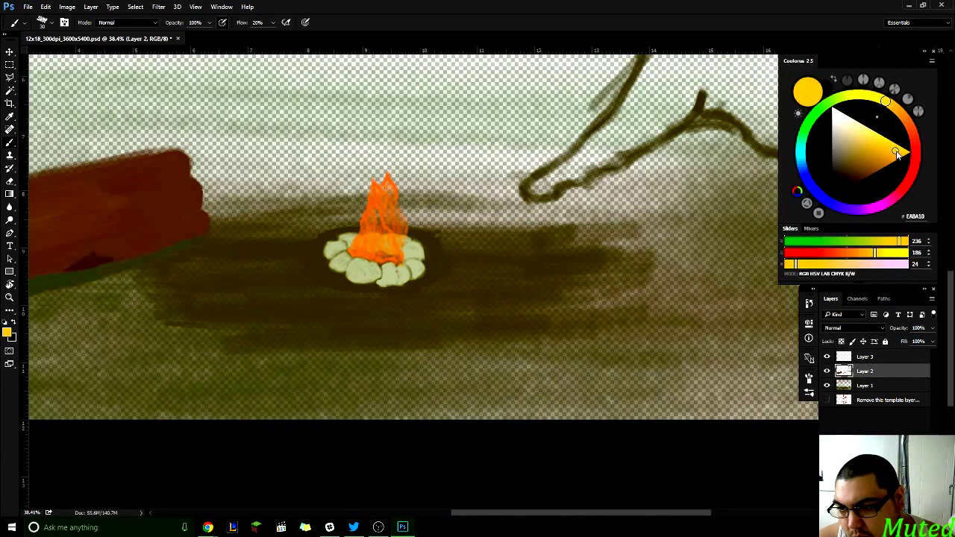
pyautogui.moveTo(897, 154); pyautogui.dragTo(907, 153)
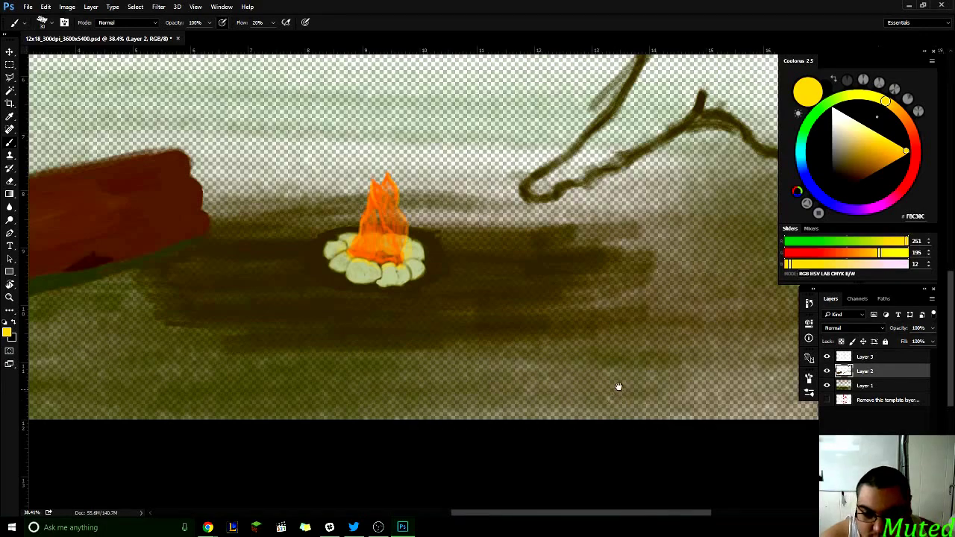
# - Sample the stones' pale khaki and darken it to grey-green 8E9377 near the trunk base
pyautogui.moveTo(676, 239); pyautogui.dragTo(597, 306)
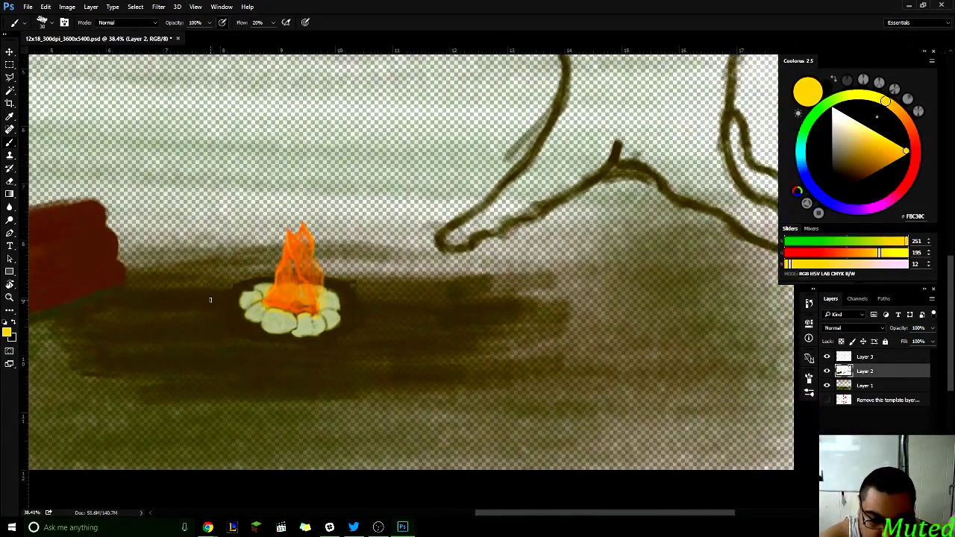
pyautogui.keyDown('alt'); pyautogui.click(273, 332); pyautogui.keyUp('alt')
pyautogui.moveTo(597, 227)
pyautogui.mouseDown()
pyautogui.moveTo(570, 303)
pyautogui.moveTo(528, 337)
pyautogui.mouseUp()
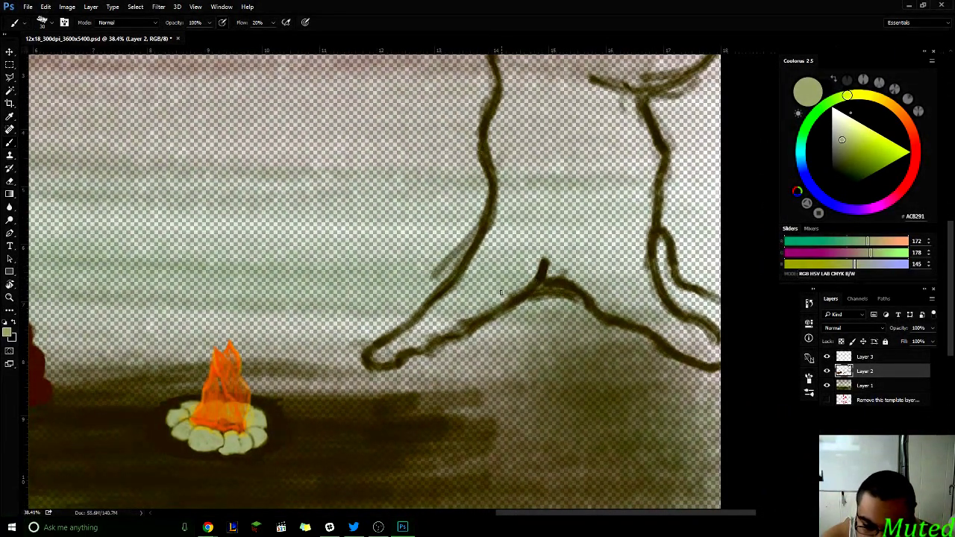
pyautogui.moveTo(840, 141); pyautogui.dragTo(842, 151)
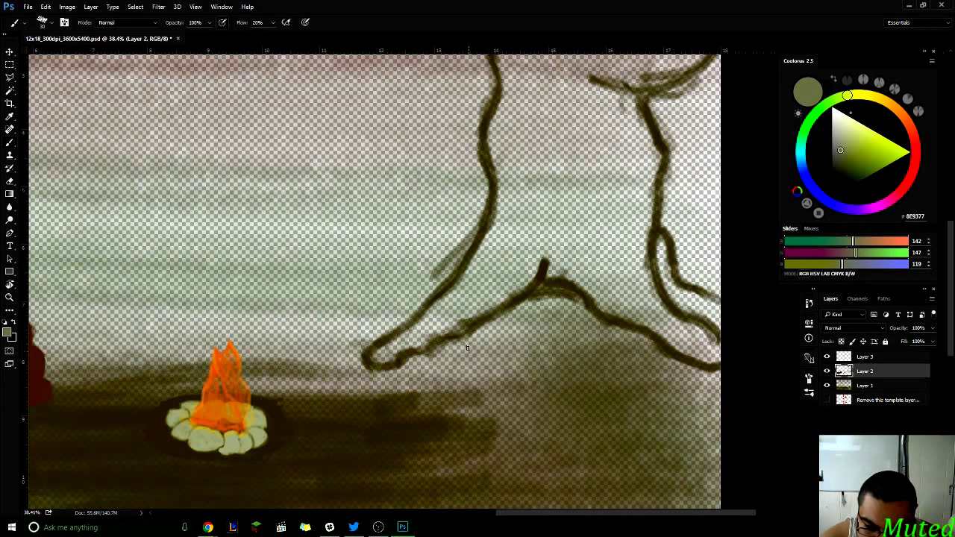
# - Sketch faint pale strokes outlining the tree's central root where it meets the ground
pyautogui.moveTo(465, 344); pyautogui.dragTo(477, 292)
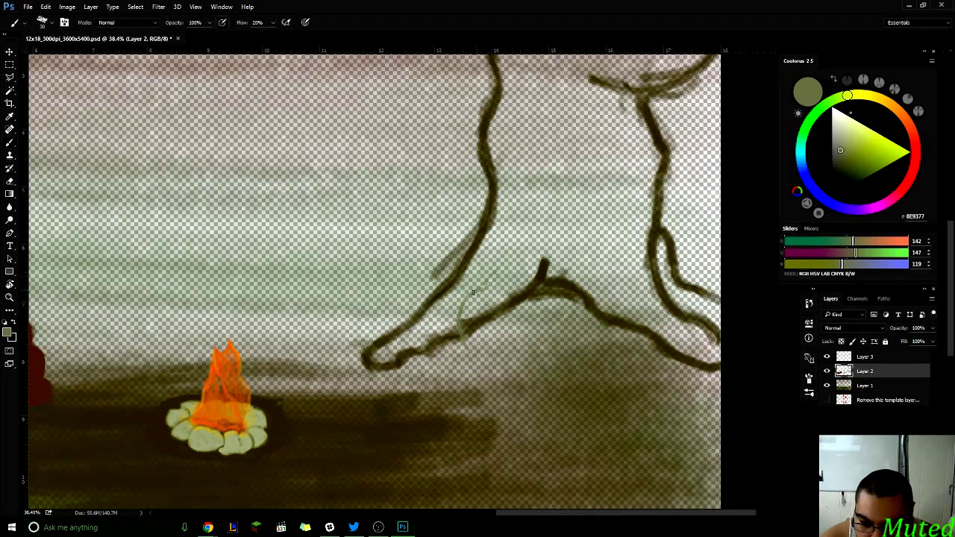
pyautogui.moveTo(507, 267); pyautogui.dragTo(542, 258)
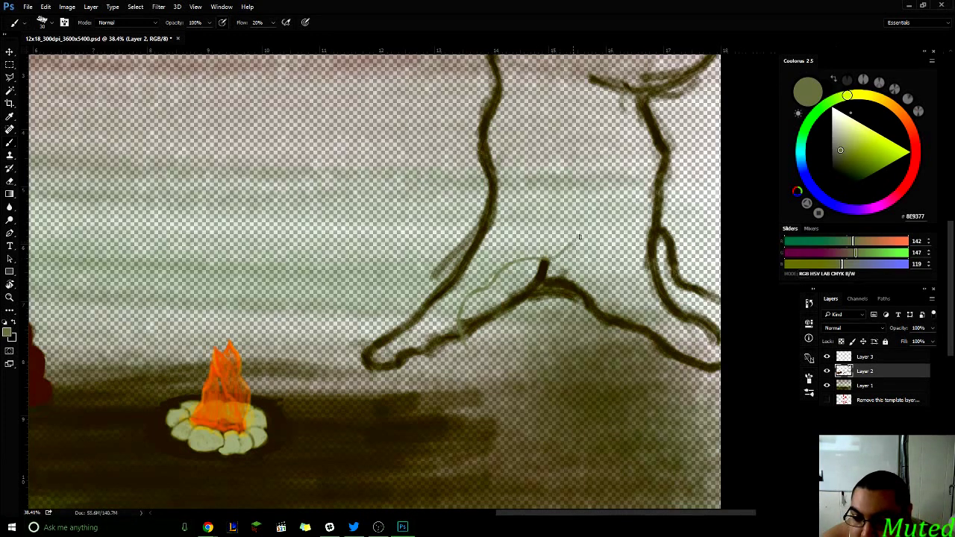
pyautogui.moveTo(590, 237); pyautogui.dragTo(604, 293)
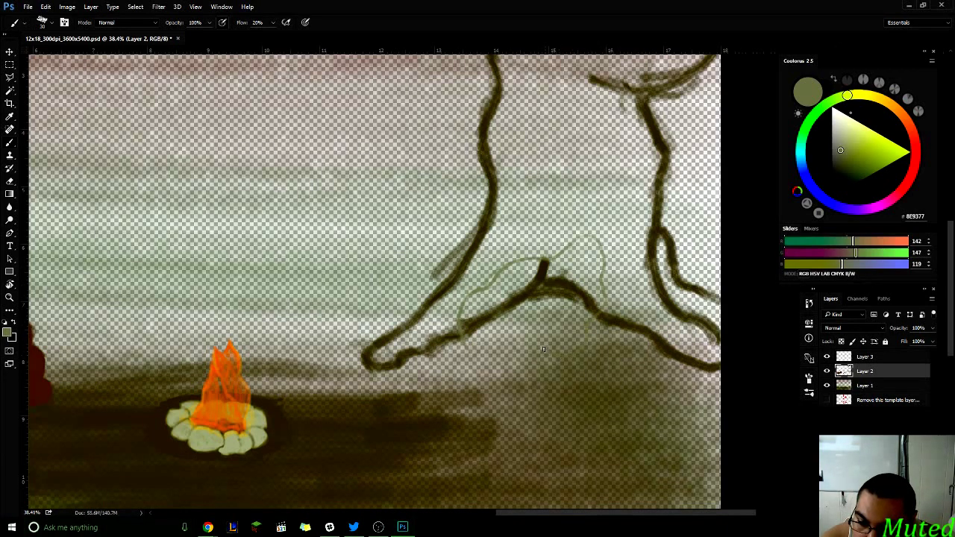
pyautogui.moveTo(468, 348); pyautogui.dragTo(529, 349)
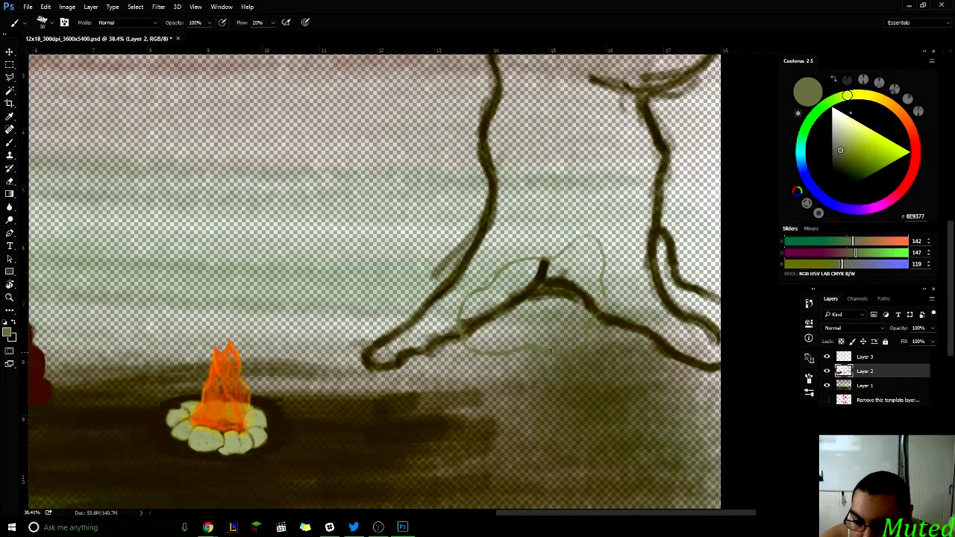
pyautogui.moveTo(586, 343)
pyautogui.mouseDown()
pyautogui.moveTo(601, 250)
pyautogui.moveTo(532, 259)
pyautogui.mouseUp()
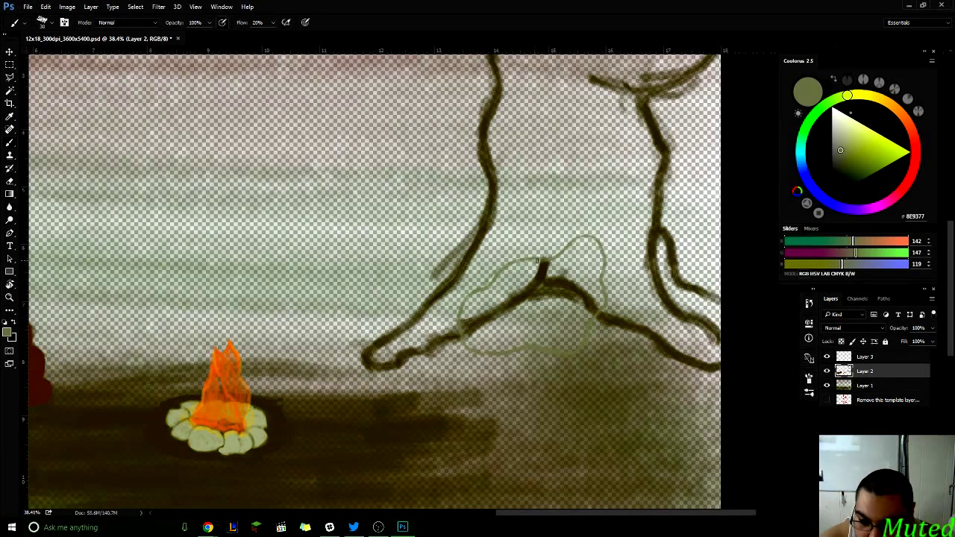
pyautogui.moveTo(532, 259)
pyautogui.mouseDown()
pyautogui.moveTo(500, 274)
pyautogui.moveTo(463, 323)
pyautogui.moveTo(466, 343)
pyautogui.moveTo(483, 349)
pyautogui.mouseUp()
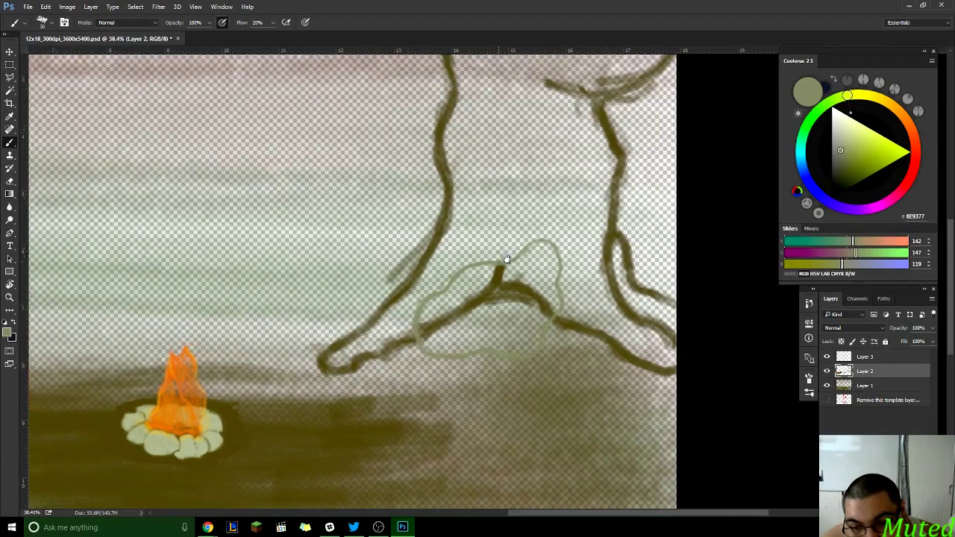
pyautogui.moveTo(558, 248); pyautogui.dragTo(526, 266)
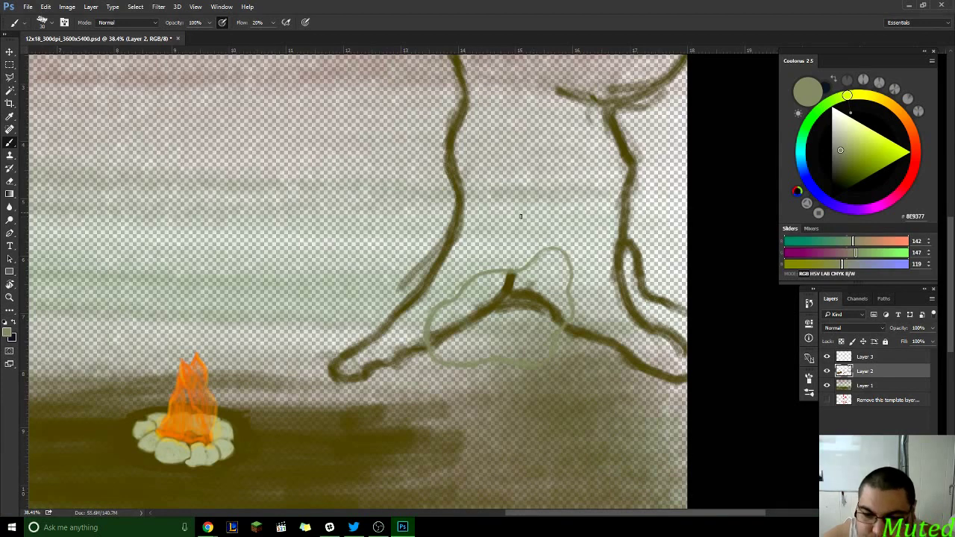
# - Sample dark olive 61591F from a trunk line and darken the lower-left root lines
pyautogui.keyDown('alt'); pyautogui.click(456, 196); pyautogui.keyUp('alt')
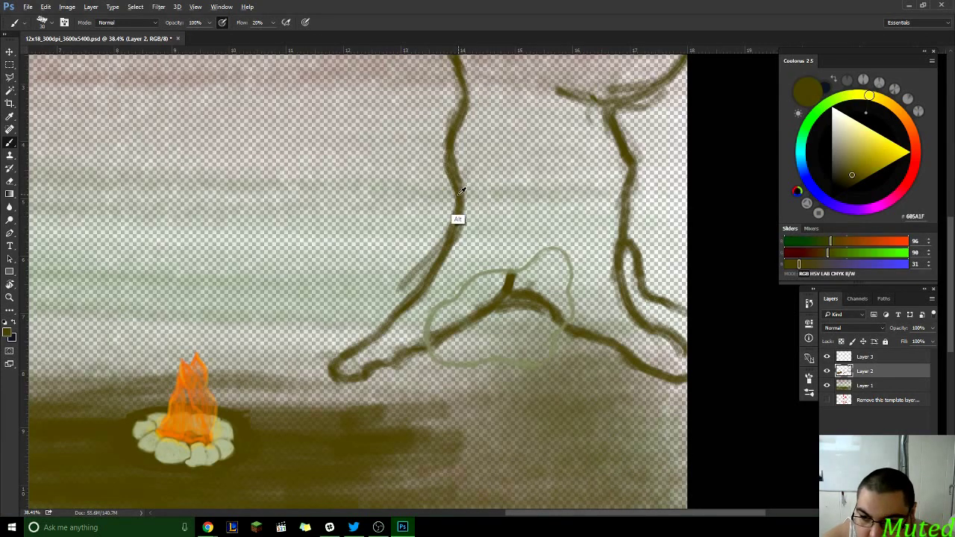
pyautogui.keyDown('alt'); pyautogui.click(460, 192); pyautogui.keyUp('alt')
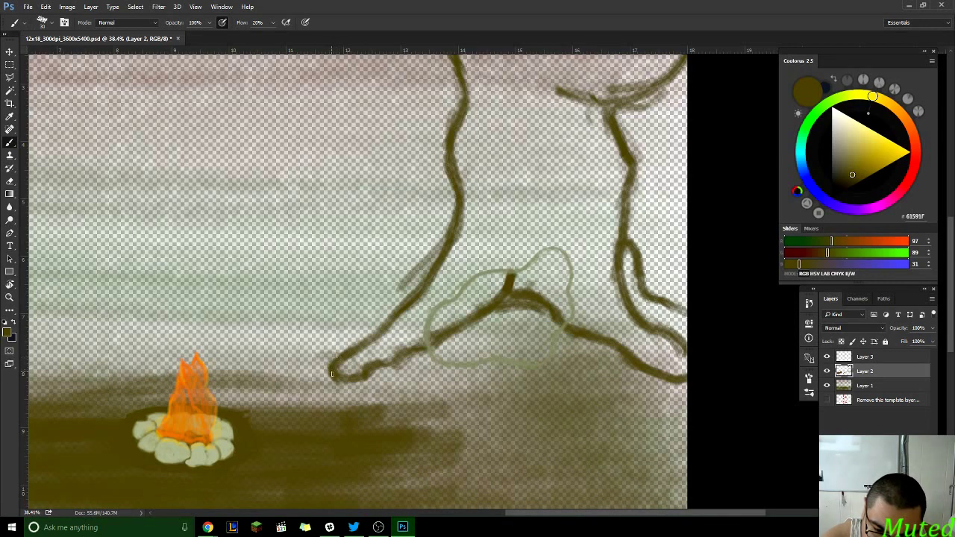
pyautogui.moveTo(330, 368); pyautogui.dragTo(328, 384)
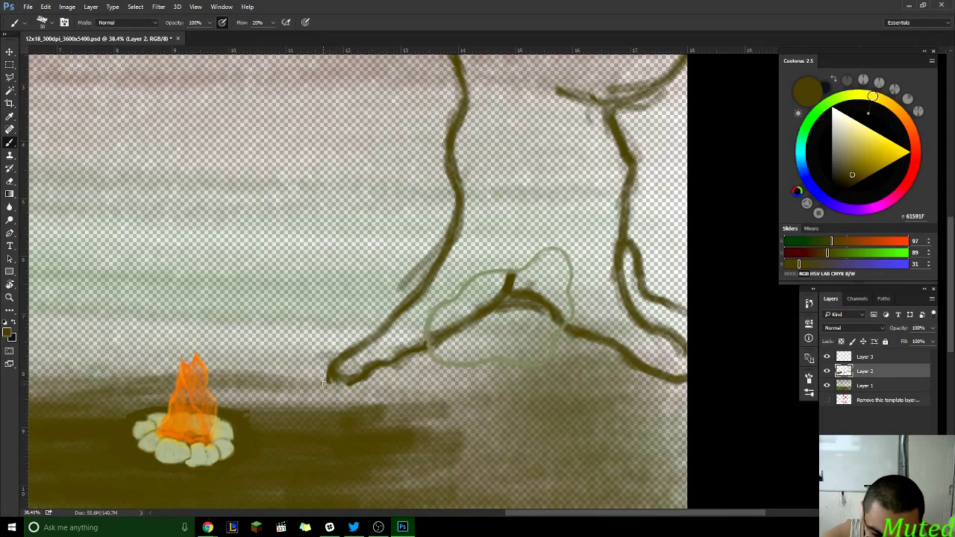
pyautogui.moveTo(324, 390); pyautogui.dragTo(339, 372)
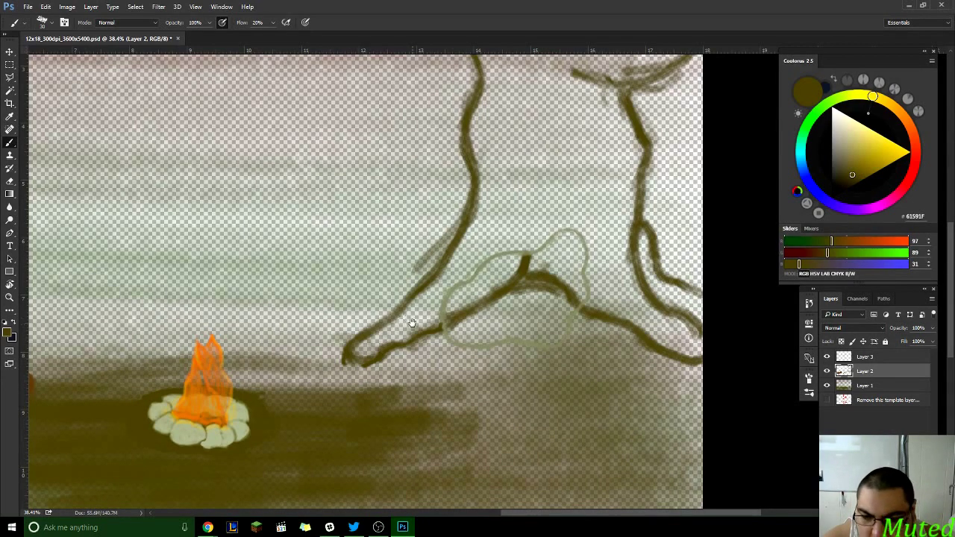
pyautogui.moveTo(355, 372); pyautogui.dragTo(340, 391)
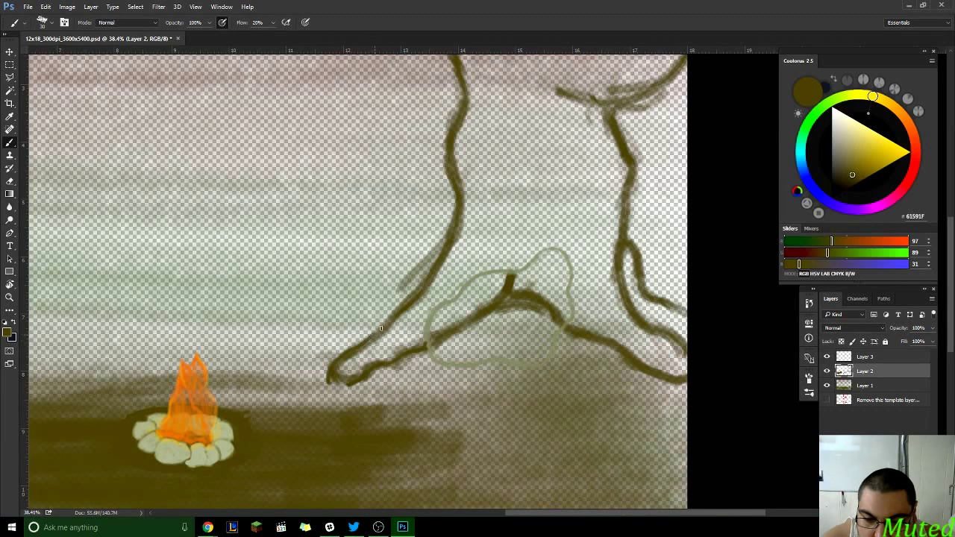
pyautogui.moveTo(378, 332); pyautogui.dragTo(407, 297)
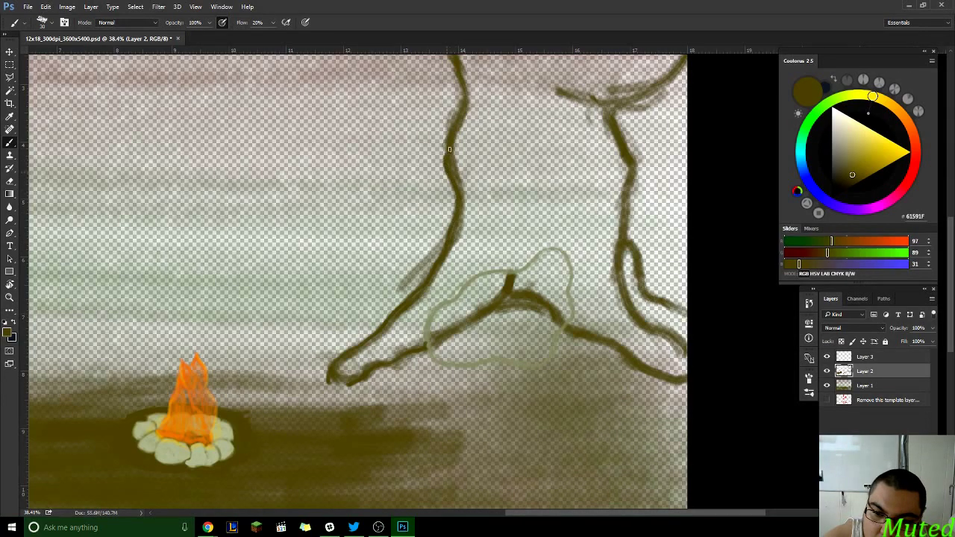
# - Darken and extend the trunk's right edge downward and thicken the lower root line
pyautogui.moveTo(448, 155); pyautogui.dragTo(440, 235)
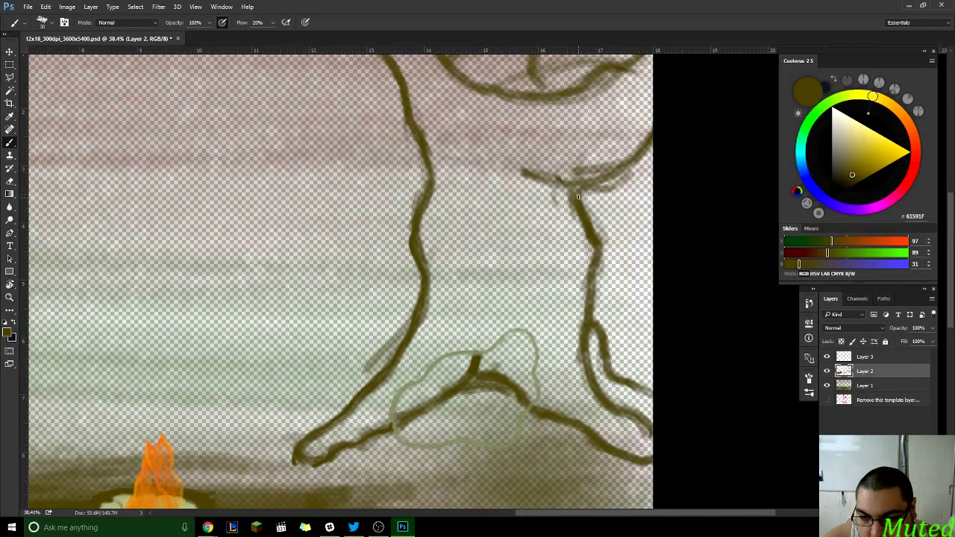
pyautogui.moveTo(577, 197); pyautogui.dragTo(565, 255)
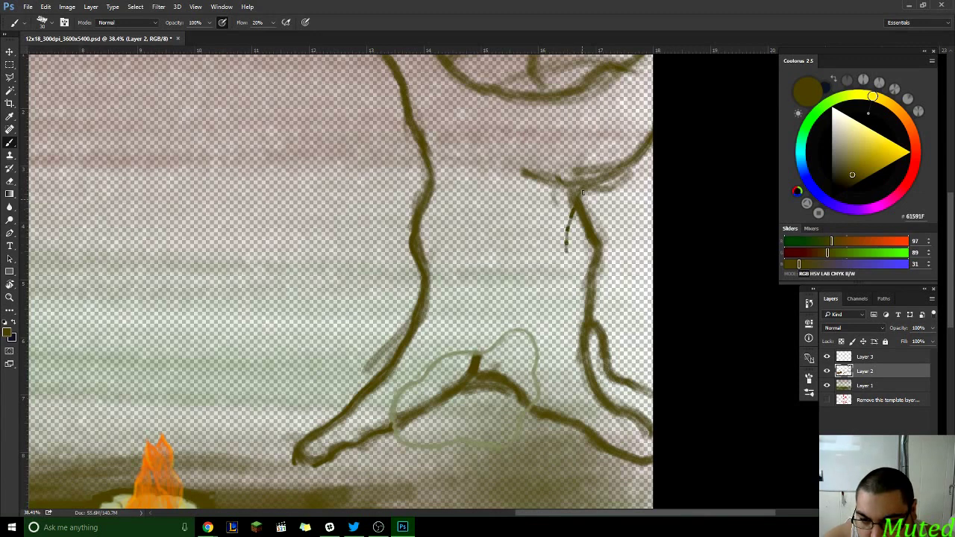
pyautogui.moveTo(571, 217)
pyautogui.mouseDown()
pyautogui.moveTo(566, 254)
pyautogui.moveTo(580, 287)
pyautogui.moveTo(580, 332)
pyautogui.mouseUp()
pyautogui.moveTo(578, 287); pyautogui.dragTo(587, 371)
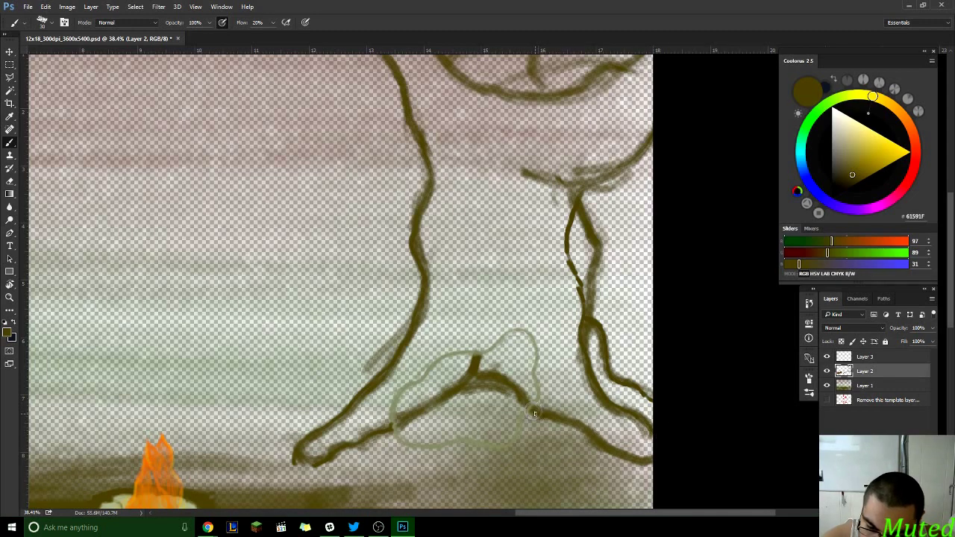
pyautogui.moveTo(556, 423); pyautogui.dragTo(548, 421)
pyautogui.moveTo(602, 448); pyautogui.dragTo(607, 451)
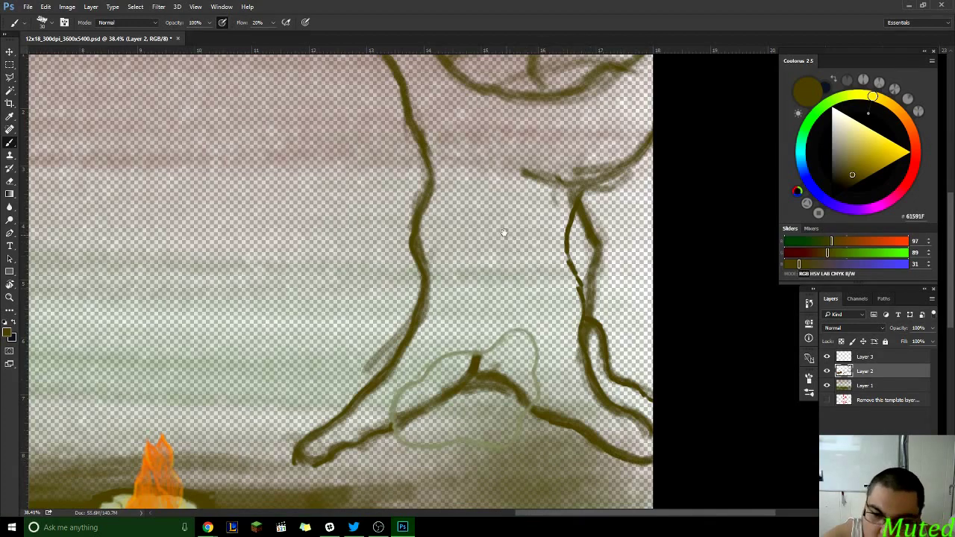
# - Paint heavier dark olive strokes over the upper left trunk line and the branch outlines
pyautogui.scroll(2, 500, 239)
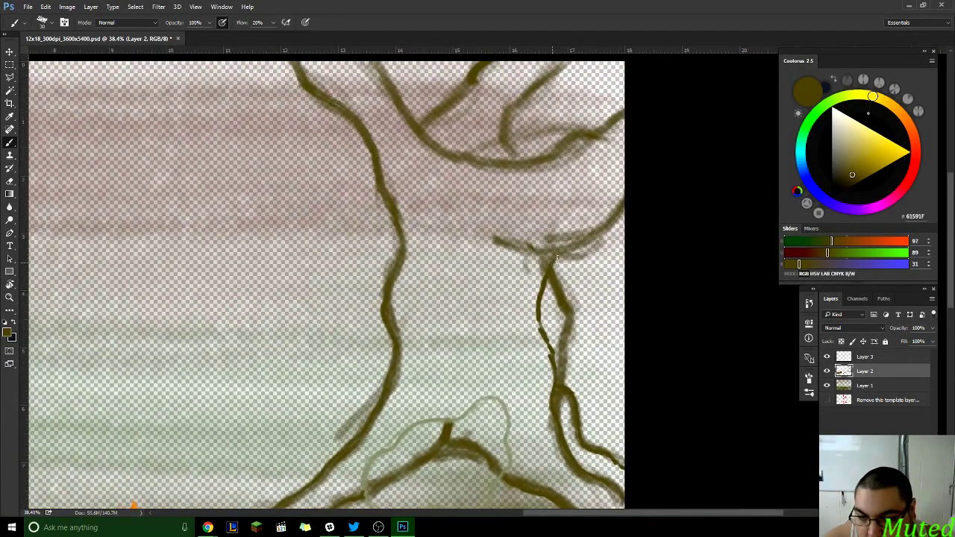
pyautogui.moveTo(556, 260); pyautogui.dragTo(619, 211)
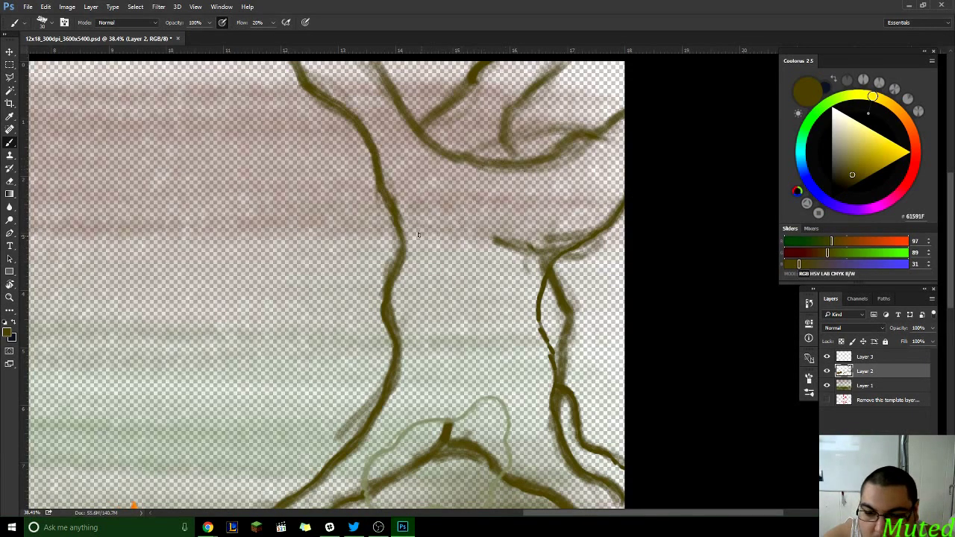
pyautogui.moveTo(399, 211); pyautogui.dragTo(415, 223)
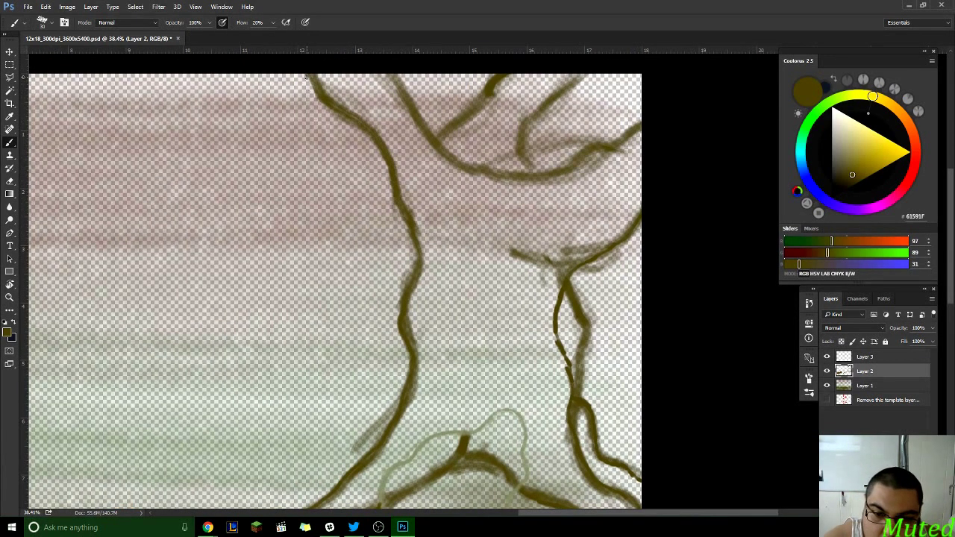
pyautogui.moveTo(305, 75)
pyautogui.mouseDown()
pyautogui.moveTo(356, 121)
pyautogui.moveTo(381, 163)
pyautogui.mouseUp()
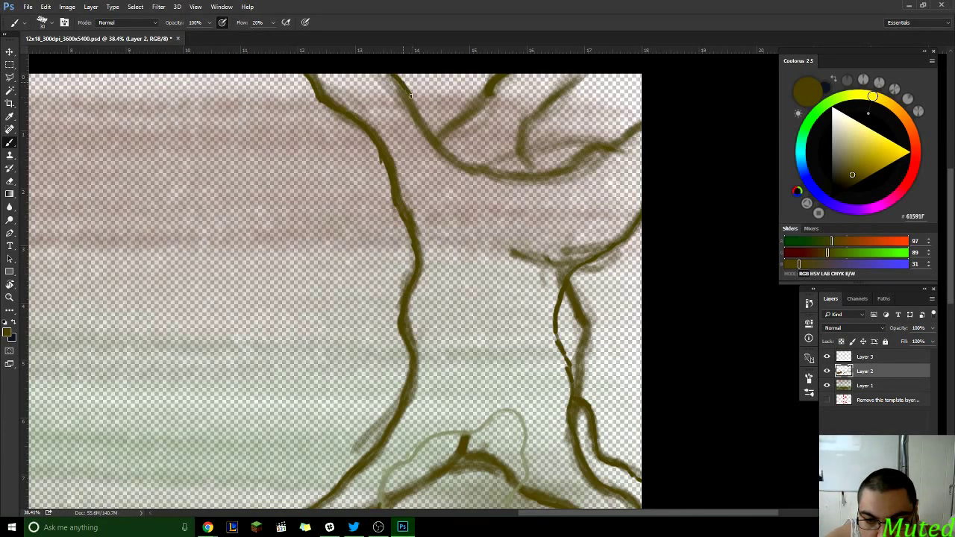
pyautogui.moveTo(410, 96)
pyautogui.mouseDown()
pyautogui.moveTo(467, 162)
pyautogui.moveTo(510, 175)
pyautogui.moveTo(555, 171)
pyautogui.moveTo(628, 132)
pyautogui.mouseUp()
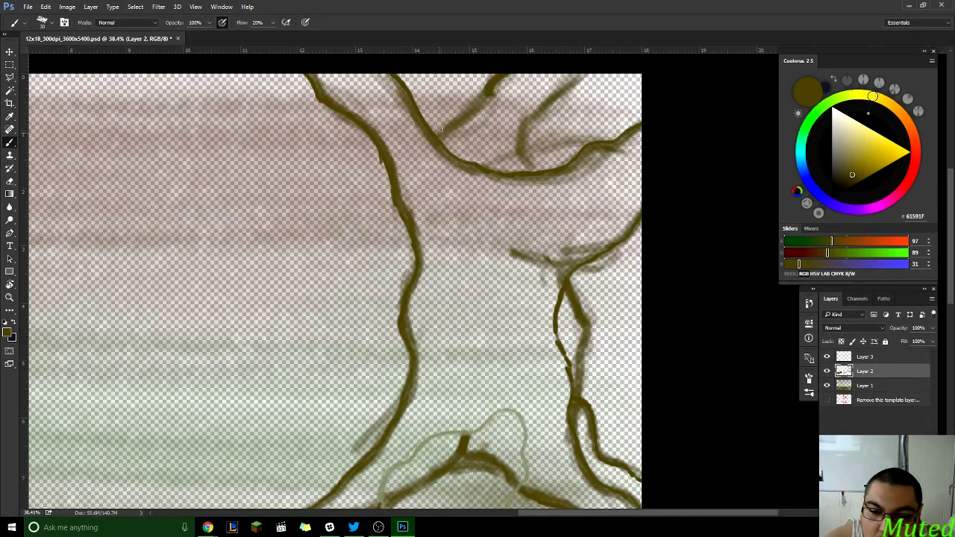
pyautogui.moveTo(447, 125); pyautogui.dragTo(466, 106)
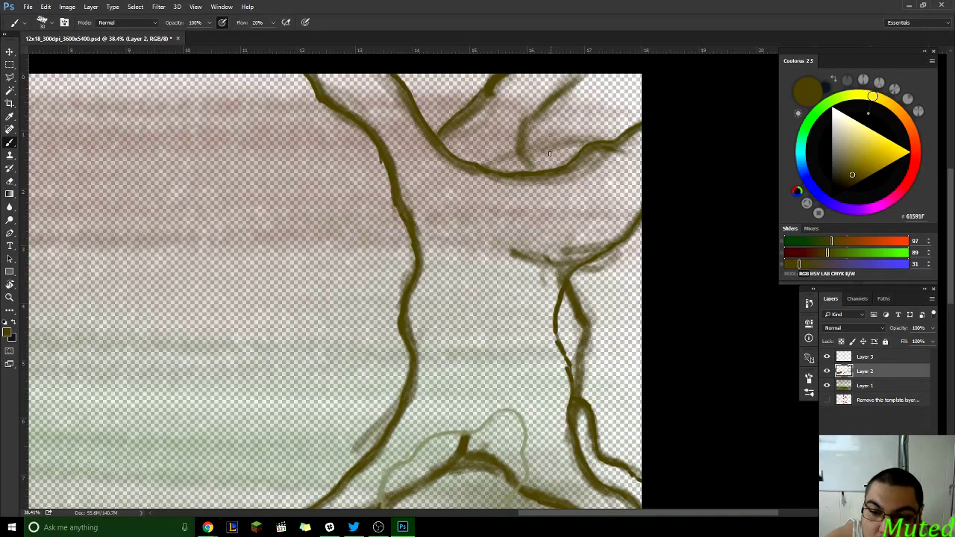
pyautogui.moveTo(536, 171)
pyautogui.mouseDown()
pyautogui.moveTo(534, 131)
pyautogui.moveTo(572, 88)
pyautogui.moveTo(609, 71)
pyautogui.mouseUp()
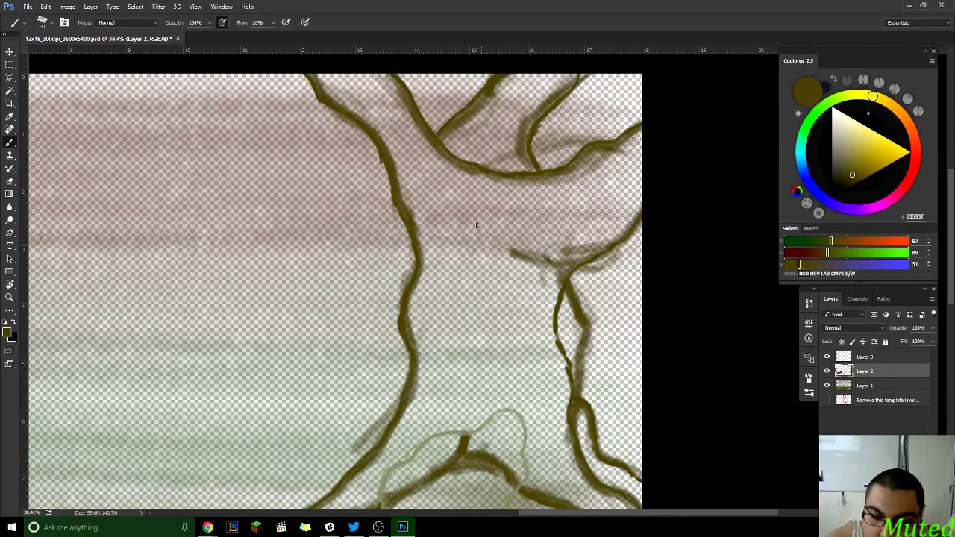
# - Reselect the large 228 px textured brush preset after trying other sizes
pyautogui.scroll(-2, 432, 256)
pyautogui.scroll(-3, 433, 223)
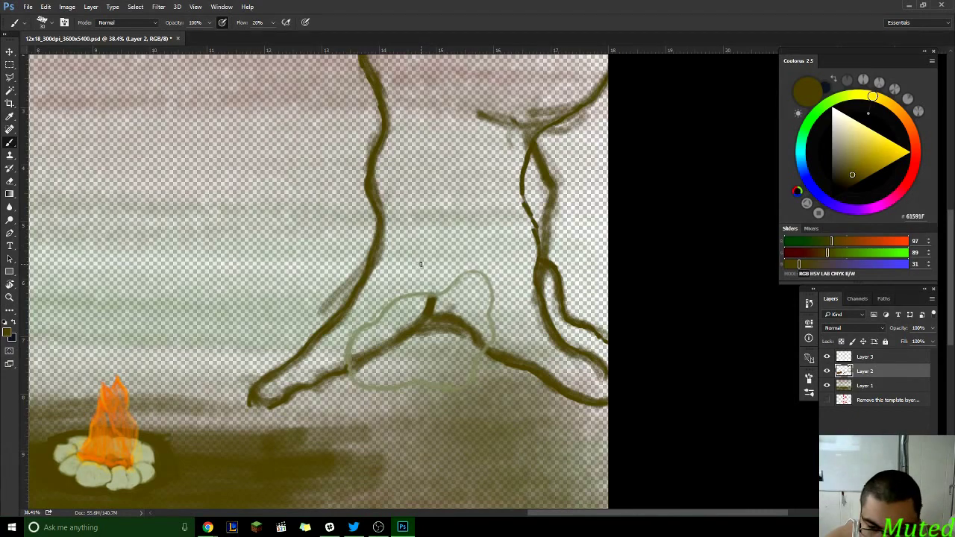
pyautogui.click(808, 391)
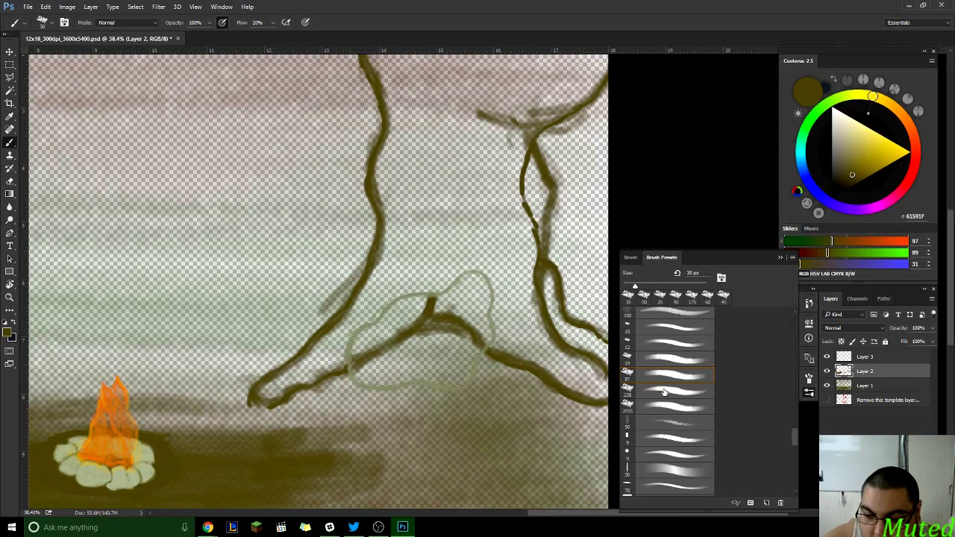
pyautogui.click(637, 404)
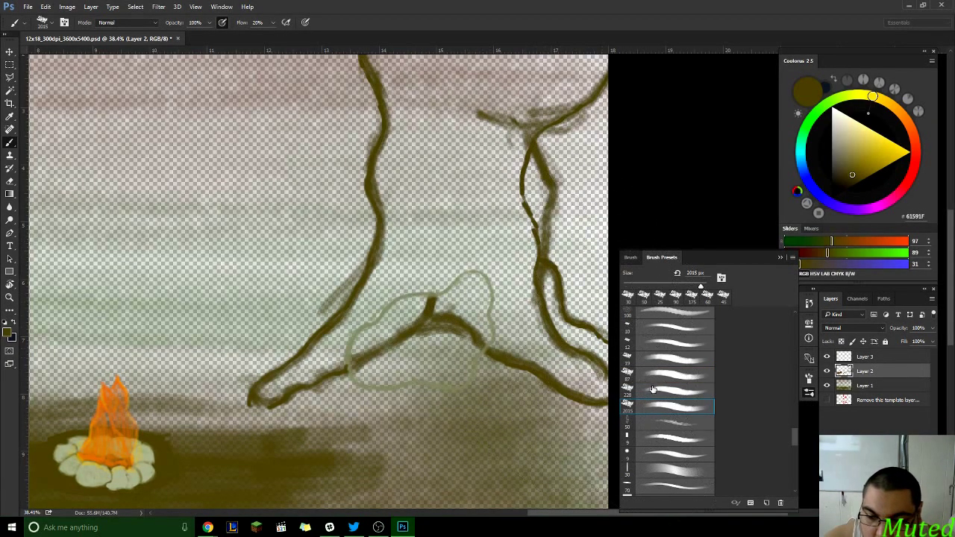
pyautogui.click(667, 389)
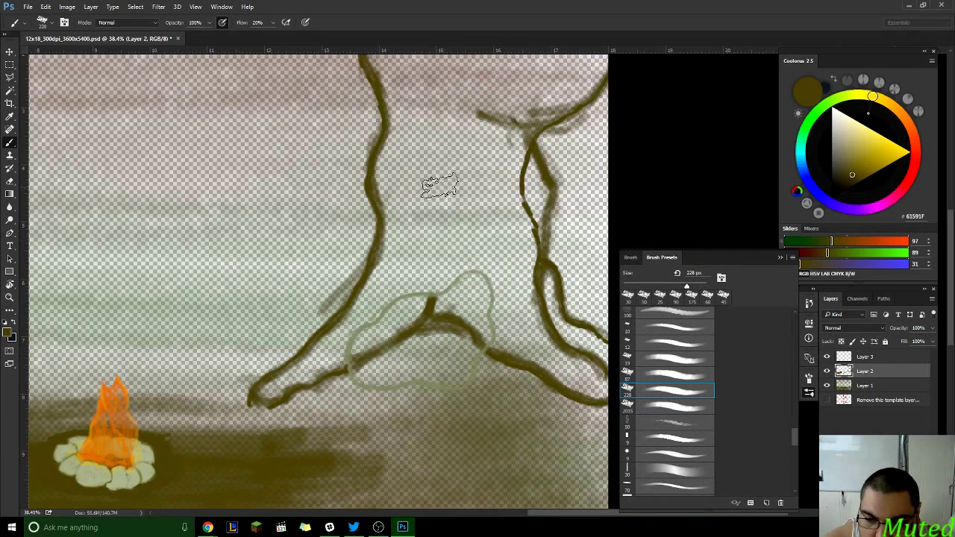
pyautogui.click(648, 360)
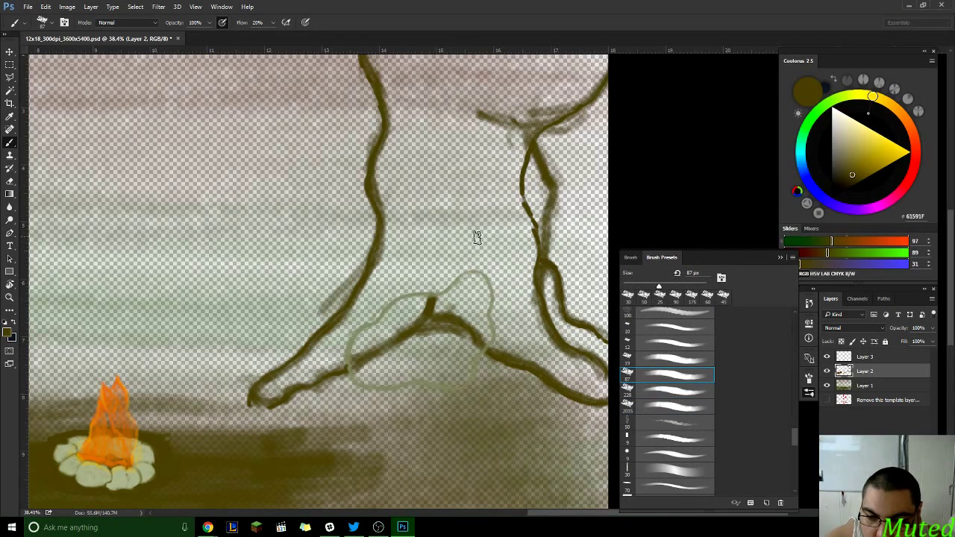
pyautogui.click(652, 388)
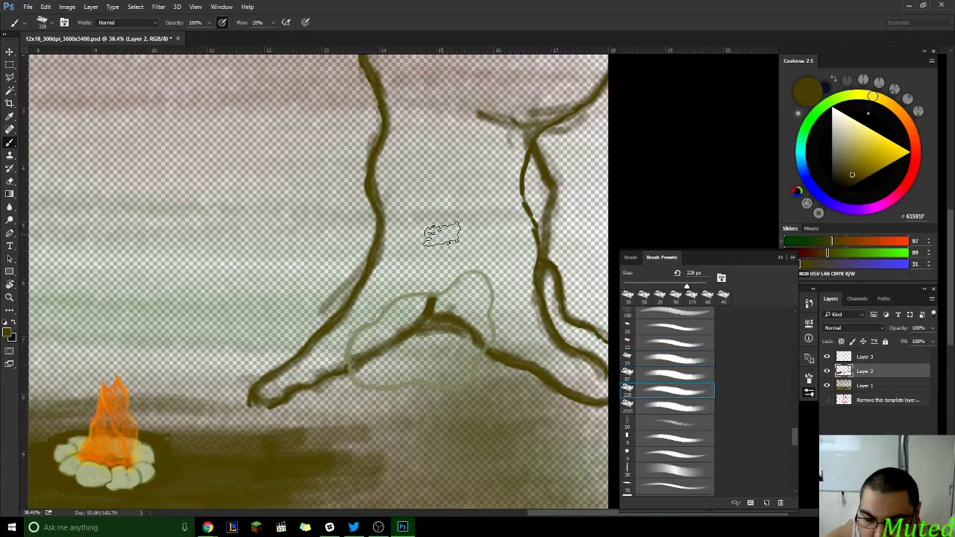
# - Rotate the brush tip to about 90° and paint a translucent olive wash inside the upper trunk
pyautogui.click(630, 257)
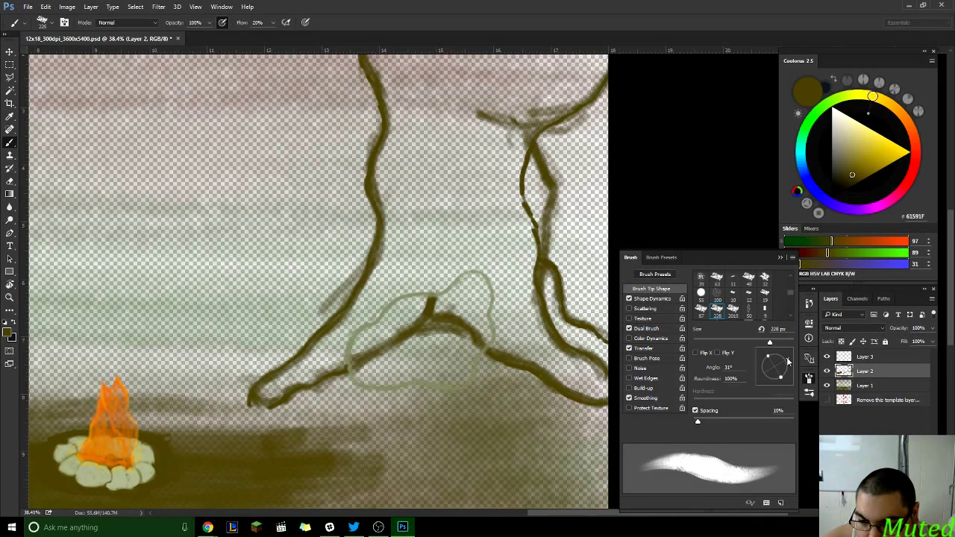
pyautogui.moveTo(788, 361); pyautogui.dragTo(774, 357)
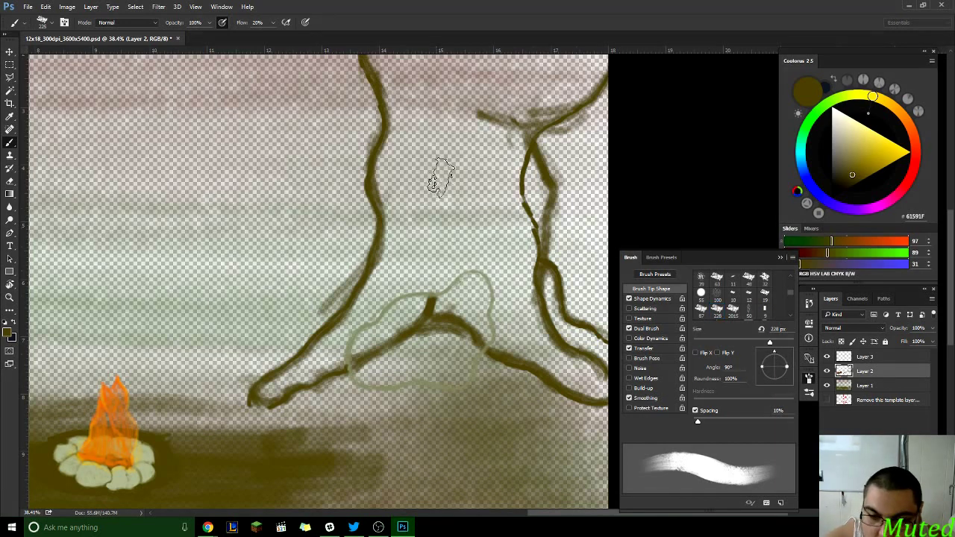
pyautogui.moveTo(430, 190)
pyautogui.mouseDown()
pyautogui.moveTo(441, 202)
pyautogui.moveTo(415, 159)
pyautogui.moveTo(384, 146)
pyautogui.moveTo(388, 153)
pyautogui.moveTo(409, 157)
pyautogui.moveTo(401, 171)
pyautogui.moveTo(399, 138)
pyautogui.moveTo(392, 160)
pyautogui.mouseUp()
pyautogui.moveTo(393, 123)
pyautogui.mouseDown()
pyautogui.moveTo(367, 190)
pyautogui.moveTo(353, 149)
pyautogui.moveTo(387, 188)
pyautogui.moveTo(410, 255)
pyautogui.mouseUp()
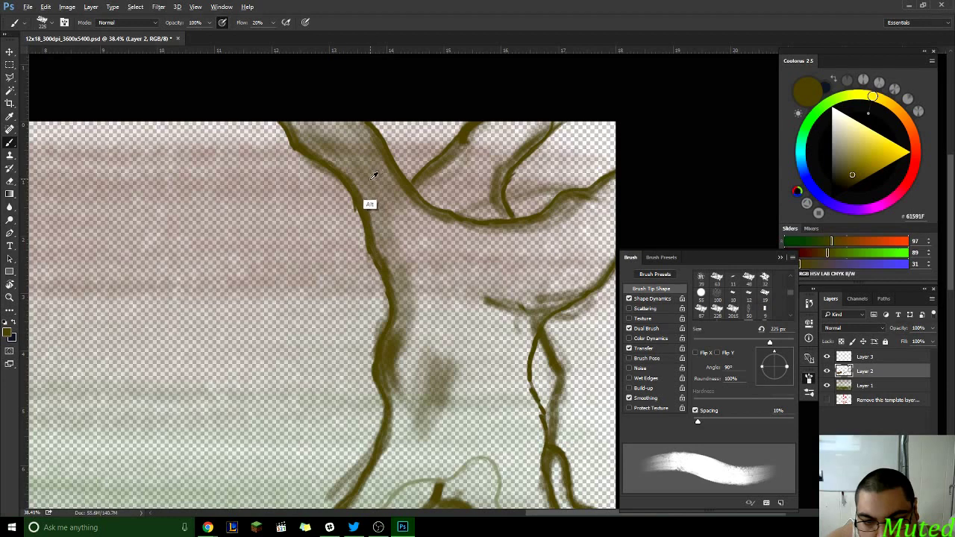
# - Sample brown 67521F from the branch and shade the branch fork and junction
pyautogui.keyDown('alt'); pyautogui.click(366, 208); pyautogui.keyUp('alt')
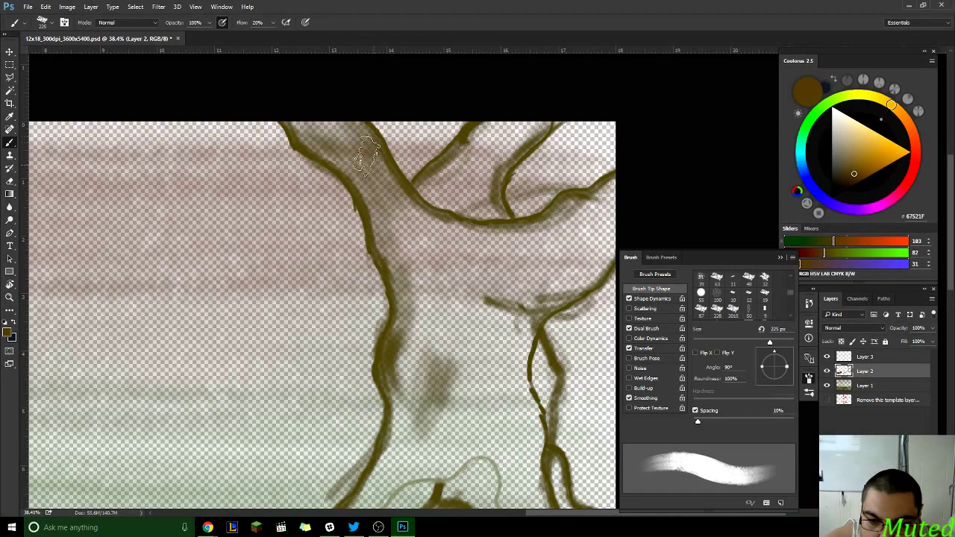
pyautogui.moveTo(384, 186); pyautogui.dragTo(366, 149)
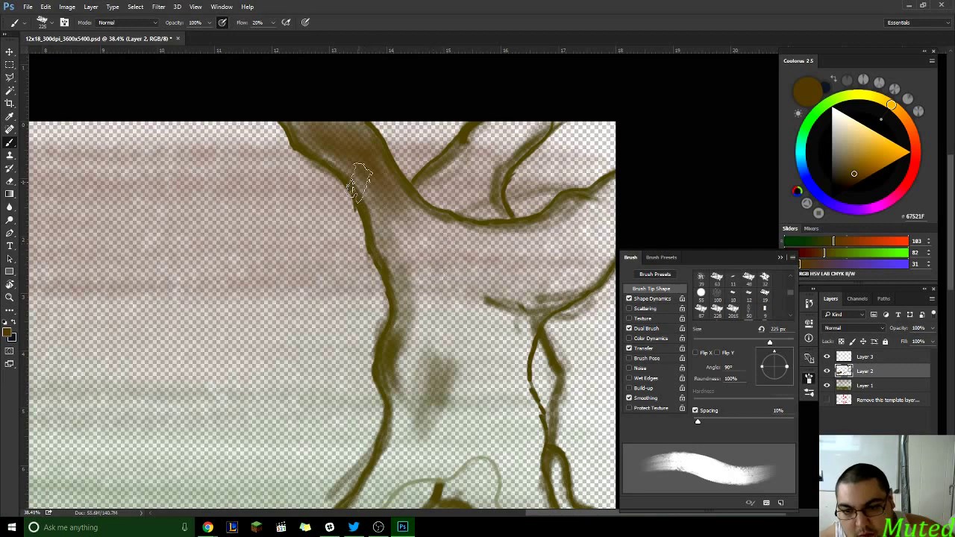
pyautogui.moveTo(368, 185)
pyautogui.mouseDown()
pyautogui.moveTo(447, 176)
pyautogui.moveTo(479, 133)
pyautogui.mouseUp()
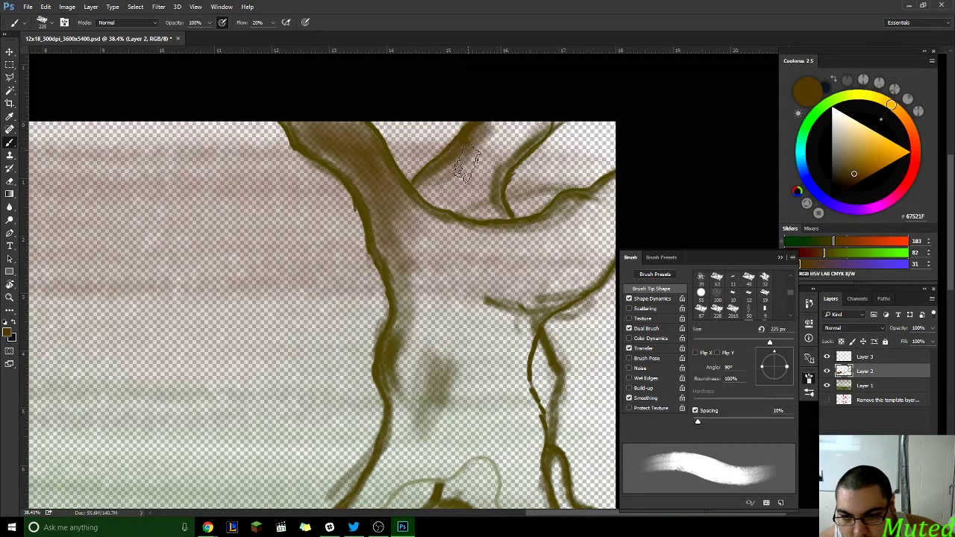
pyautogui.moveTo(479, 132)
pyautogui.mouseDown()
pyautogui.moveTo(531, 131)
pyautogui.moveTo(507, 150)
pyautogui.moveTo(480, 128)
pyautogui.moveTo(443, 190)
pyautogui.mouseUp()
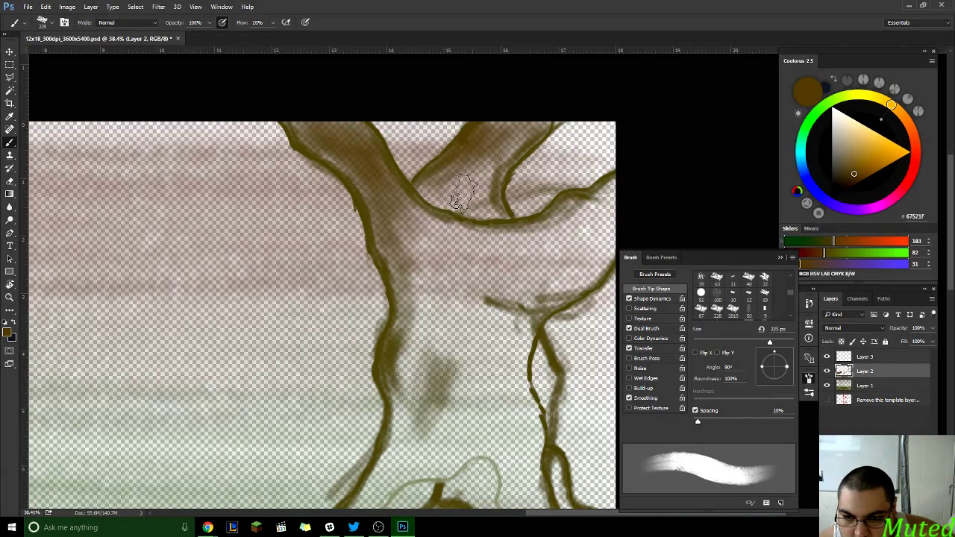
pyautogui.moveTo(426, 179)
pyautogui.mouseDown()
pyautogui.moveTo(478, 212)
pyautogui.moveTo(499, 208)
pyautogui.moveTo(508, 205)
pyautogui.moveTo(496, 172)
pyautogui.moveTo(492, 198)
pyautogui.moveTo(514, 149)
pyautogui.moveTo(545, 127)
pyautogui.moveTo(498, 177)
pyautogui.moveTo(508, 160)
pyautogui.mouseUp()
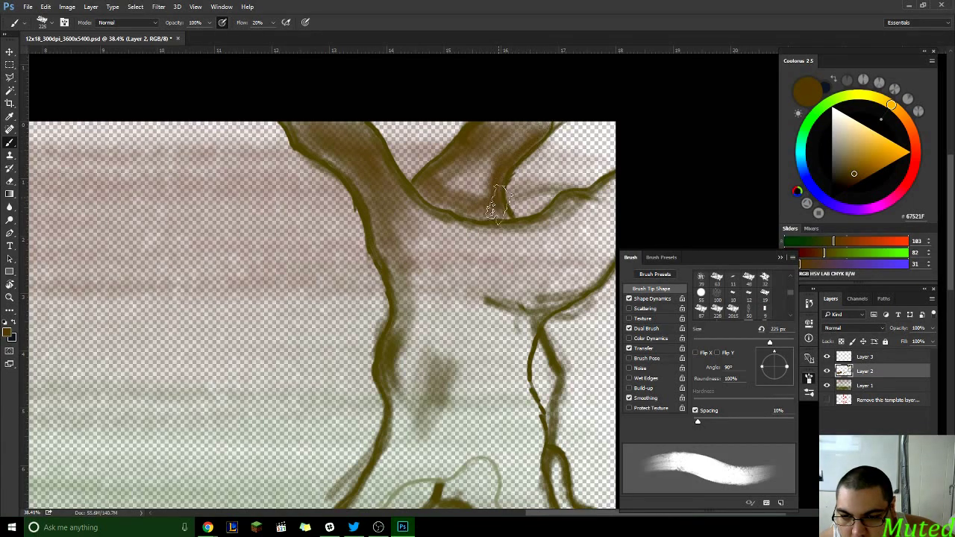
# - Fill the right-hand branch with brown and carry the shading down into the mid-trunk
pyautogui.moveTo(498, 201)
pyautogui.mouseDown()
pyautogui.moveTo(476, 212)
pyautogui.moveTo(440, 192)
pyautogui.moveTo(482, 203)
pyautogui.moveTo(470, 187)
pyautogui.moveTo(481, 176)
pyautogui.moveTo(480, 149)
pyautogui.moveTo(490, 123)
pyautogui.moveTo(506, 125)
pyautogui.mouseUp()
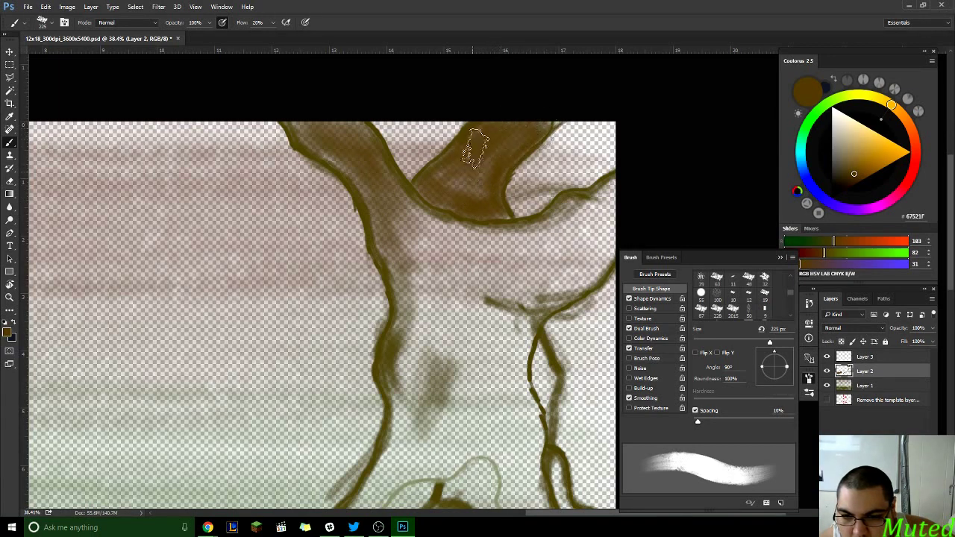
pyautogui.moveTo(439, 173)
pyautogui.mouseDown()
pyautogui.moveTo(457, 154)
pyautogui.moveTo(480, 182)
pyautogui.moveTo(465, 192)
pyautogui.mouseUp()
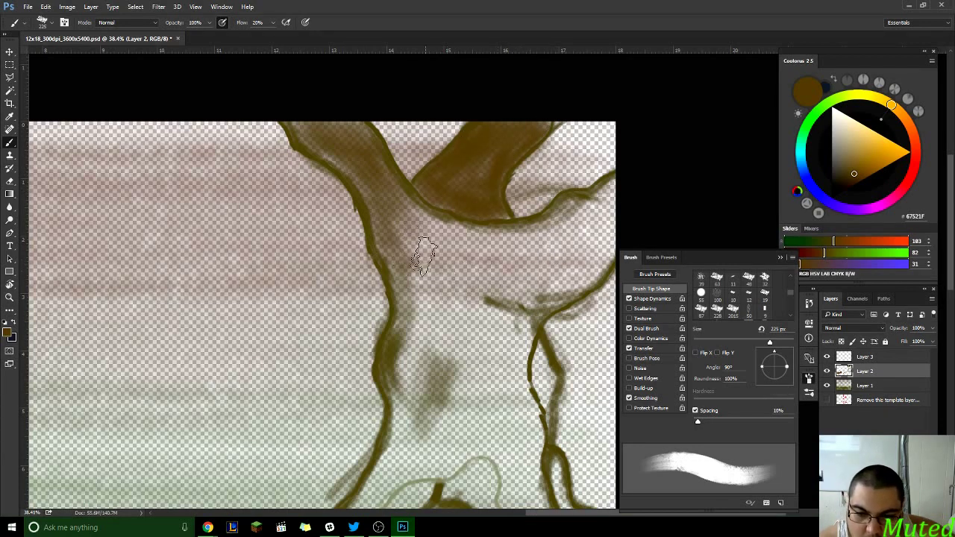
pyautogui.moveTo(422, 251)
pyautogui.mouseDown()
pyautogui.moveTo(408, 268)
pyautogui.moveTo(437, 293)
pyautogui.moveTo(405, 288)
pyautogui.moveTo(429, 290)
pyautogui.moveTo(433, 306)
pyautogui.moveTo(416, 216)
pyautogui.moveTo(479, 294)
pyautogui.moveTo(625, 186)
pyautogui.moveTo(556, 224)
pyautogui.moveTo(574, 202)
pyautogui.moveTo(559, 231)
pyautogui.moveTo(606, 220)
pyautogui.moveTo(544, 287)
pyautogui.moveTo(597, 246)
pyautogui.moveTo(568, 289)
pyautogui.moveTo(633, 202)
pyautogui.moveTo(624, 187)
pyautogui.moveTo(486, 239)
pyautogui.moveTo(563, 231)
pyautogui.moveTo(534, 228)
pyautogui.mouseUp()
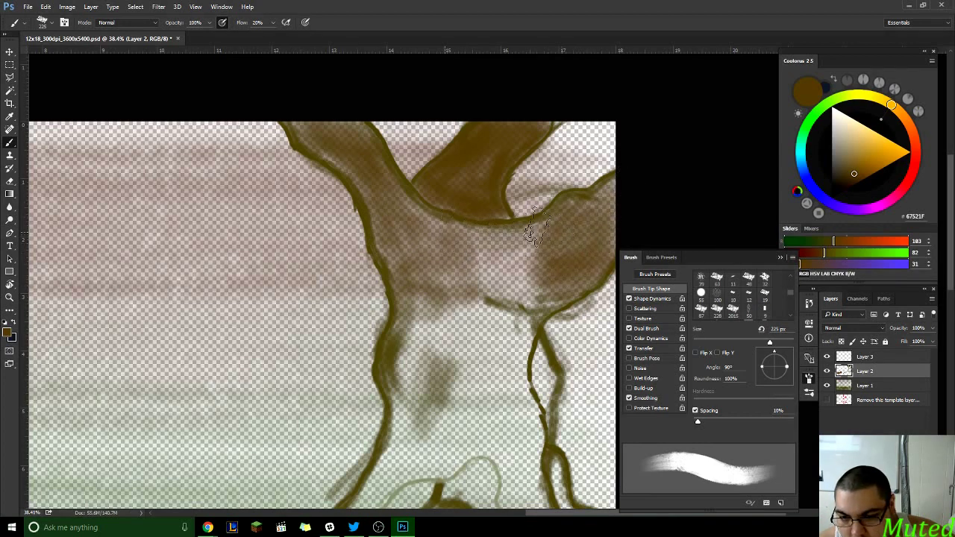
pyautogui.moveTo(479, 246)
pyautogui.mouseDown()
pyautogui.moveTo(448, 267)
pyautogui.moveTo(556, 285)
pyautogui.moveTo(448, 280)
pyautogui.moveTo(559, 261)
pyautogui.moveTo(558, 236)
pyautogui.moveTo(404, 228)
pyautogui.moveTo(479, 254)
pyautogui.mouseUp()
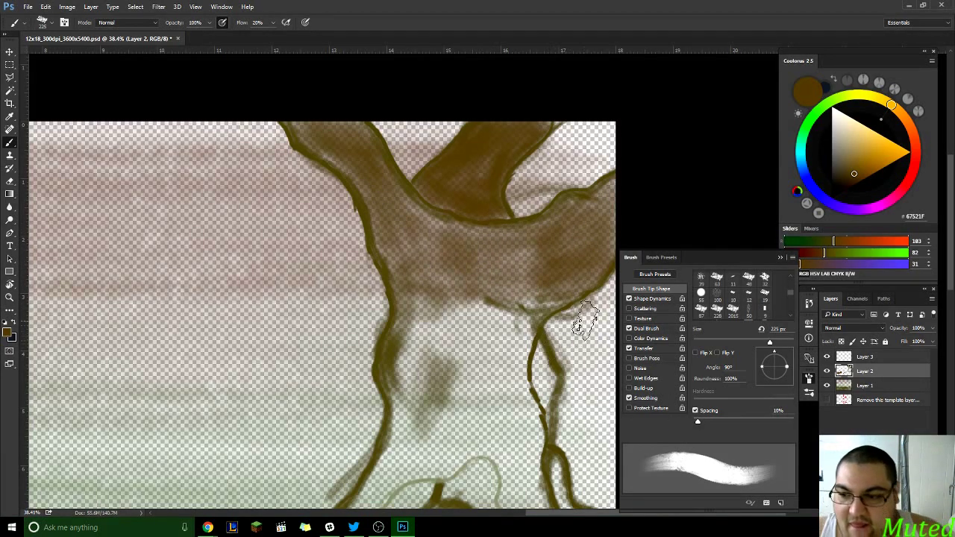
pyautogui.moveTo(513, 373); pyautogui.dragTo(561, 319)
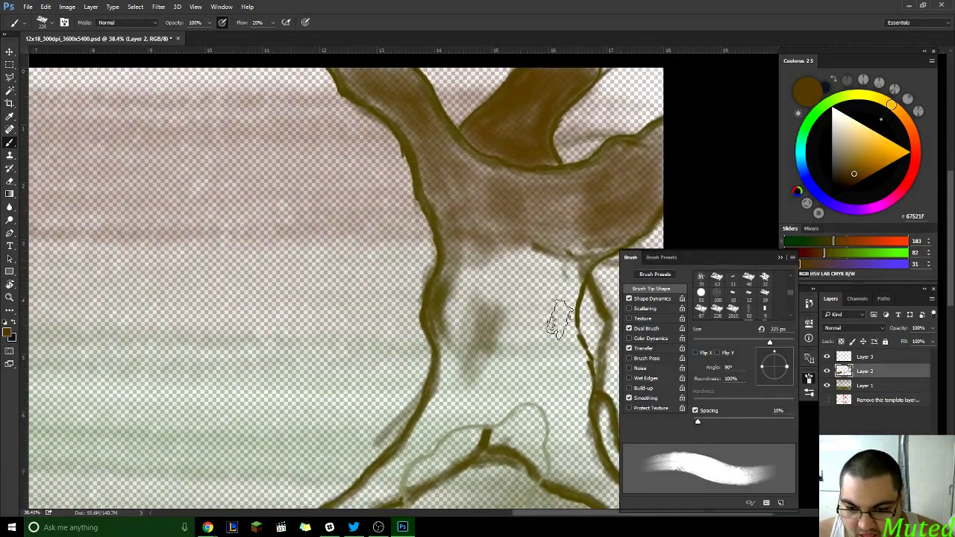
# - Sample olive tones and deepen the soft shading in the trunk's centre
pyautogui.keyDown('alt'); pyautogui.click(455, 303); pyautogui.keyUp('alt')
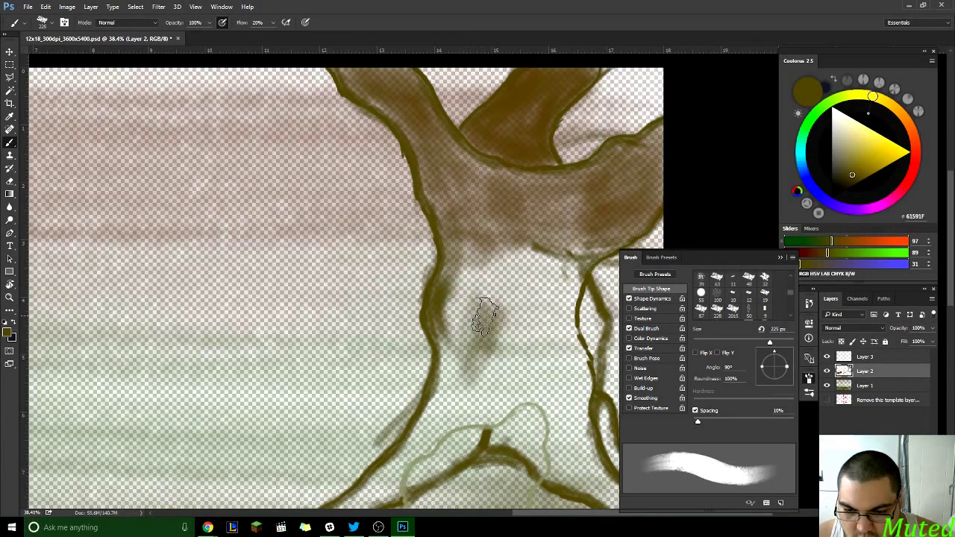
pyautogui.keyDown('alt'); pyautogui.click(494, 343); pyautogui.keyUp('alt')
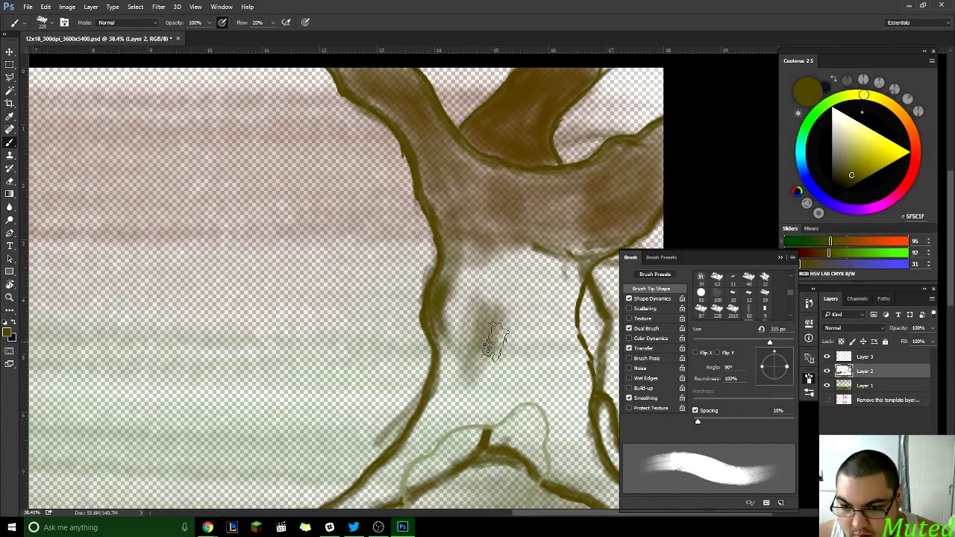
pyautogui.moveTo(487, 336)
pyautogui.mouseDown()
pyautogui.moveTo(522, 302)
pyautogui.moveTo(544, 260)
pyautogui.mouseUp()
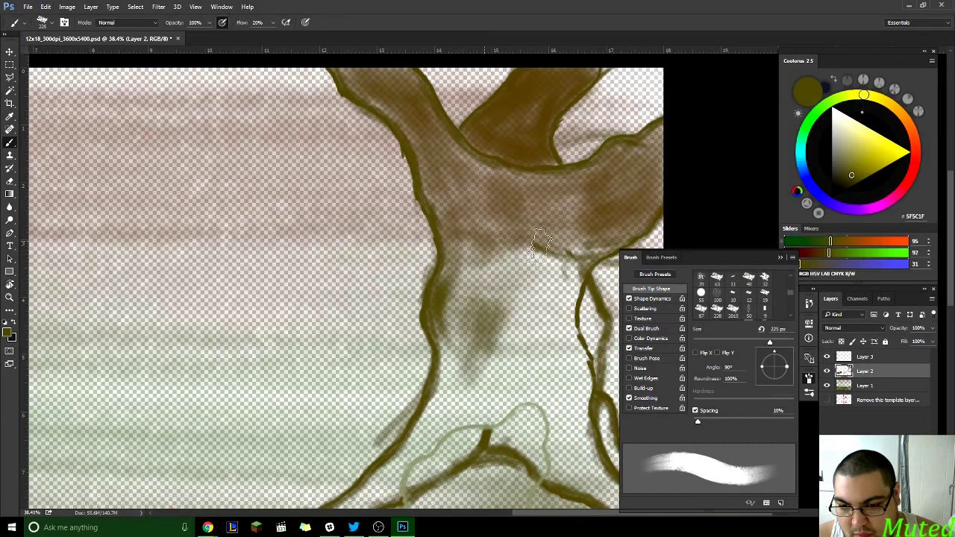
# - Paint a dark brown stroke joining the upper branch edge to the right-hand limb, leaving olive active
pyautogui.keyDown('alt'); pyautogui.click(488, 253); pyautogui.keyUp('alt')
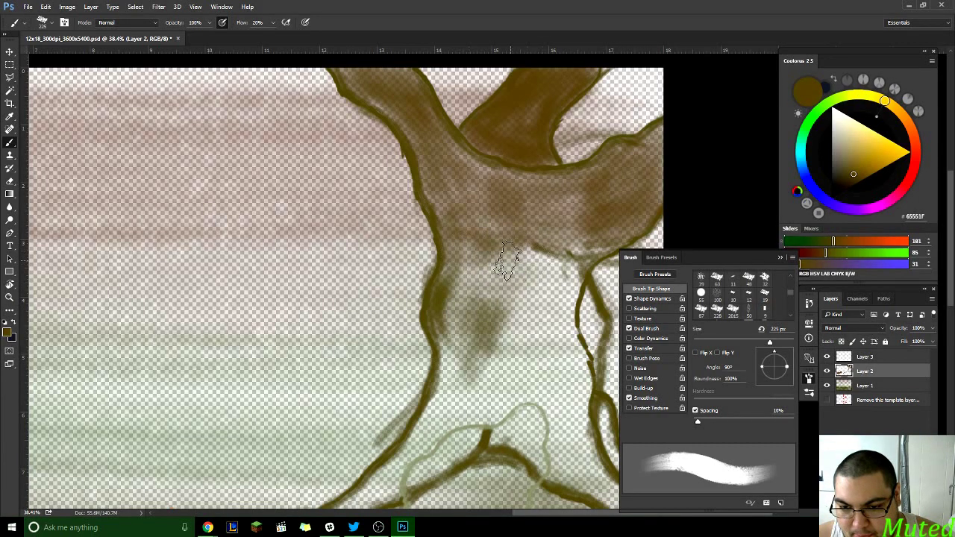
pyautogui.moveTo(507, 258)
pyautogui.mouseDown()
pyautogui.moveTo(571, 275)
pyautogui.moveTo(559, 261)
pyautogui.mouseUp()
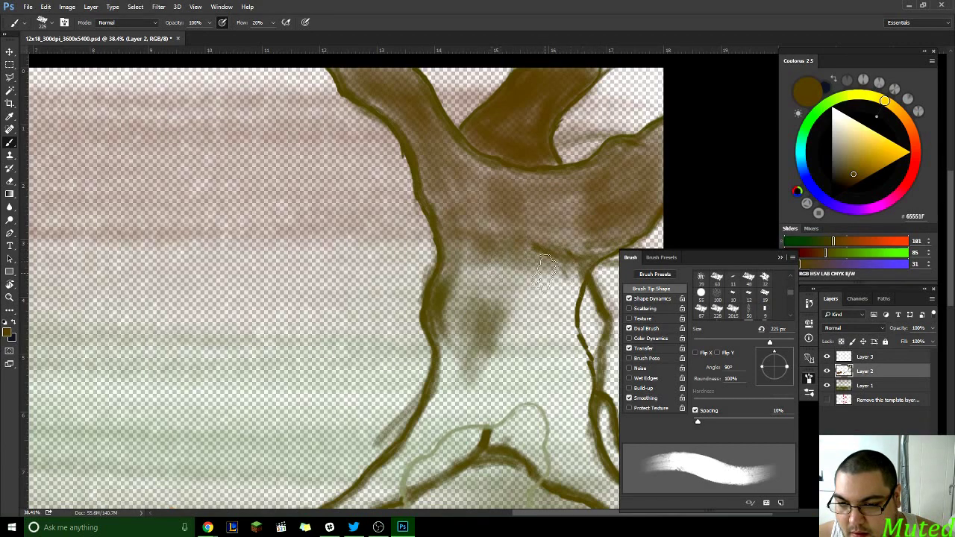
pyautogui.moveTo(561, 259)
pyautogui.mouseDown()
pyautogui.moveTo(583, 280)
pyautogui.moveTo(567, 277)
pyautogui.mouseUp()
pyautogui.keyDown('alt'); pyautogui.click(494, 319); pyautogui.keyUp('alt')
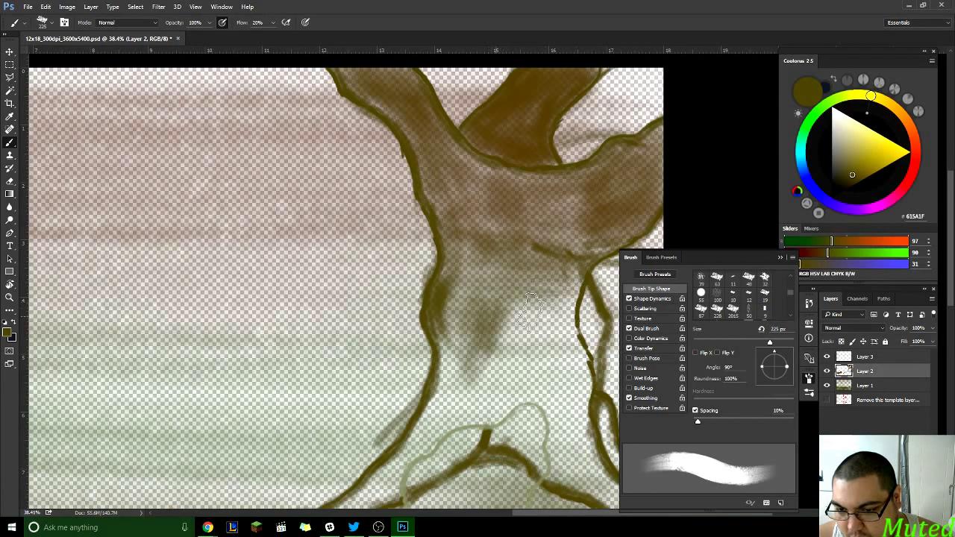
pyautogui.moveTo(535, 313); pyautogui.dragTo(496, 197)
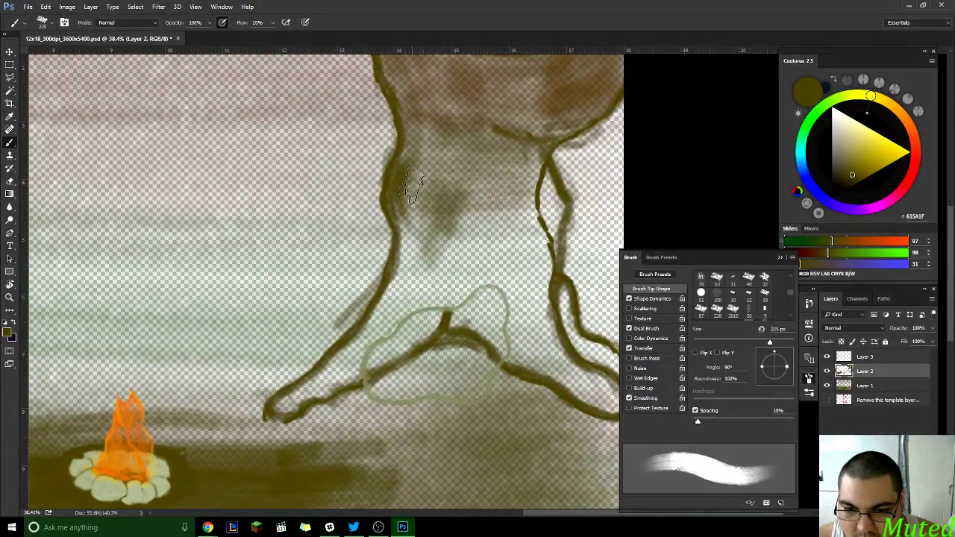
# - Spread dark shading across the trunk centre and extend the lower-left root line upward
pyautogui.moveTo(431, 221)
pyautogui.mouseDown()
pyautogui.moveTo(472, 220)
pyautogui.moveTo(532, 237)
pyautogui.mouseUp()
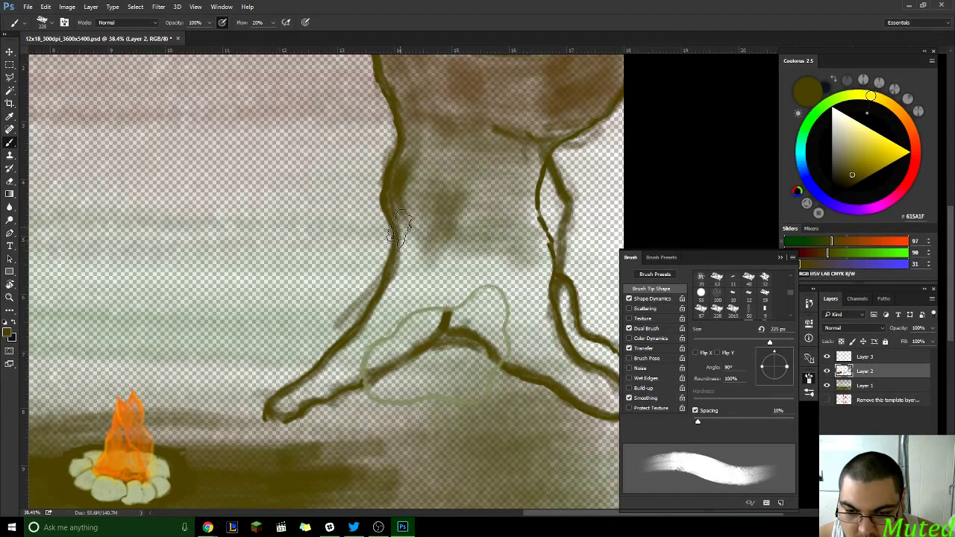
pyautogui.moveTo(412, 251)
pyautogui.mouseDown()
pyautogui.moveTo(449, 267)
pyautogui.moveTo(395, 282)
pyautogui.moveTo(480, 299)
pyautogui.moveTo(405, 276)
pyautogui.moveTo(414, 299)
pyautogui.moveTo(360, 296)
pyautogui.mouseUp()
pyautogui.keyDown('alt'); pyautogui.click(563, 97); pyautogui.keyUp('alt')
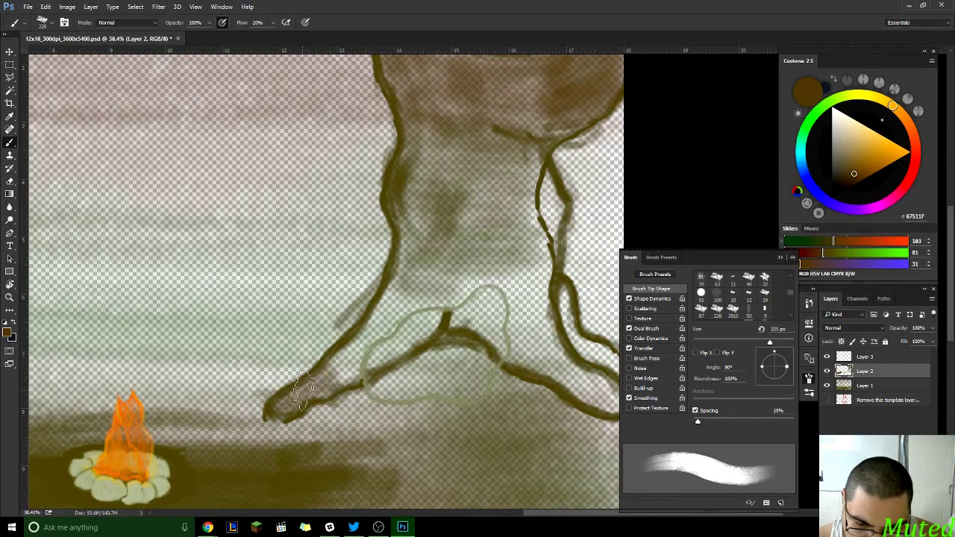
pyautogui.moveTo(302, 392)
pyautogui.mouseDown()
pyautogui.moveTo(386, 294)
pyautogui.moveTo(444, 293)
pyautogui.mouseUp()
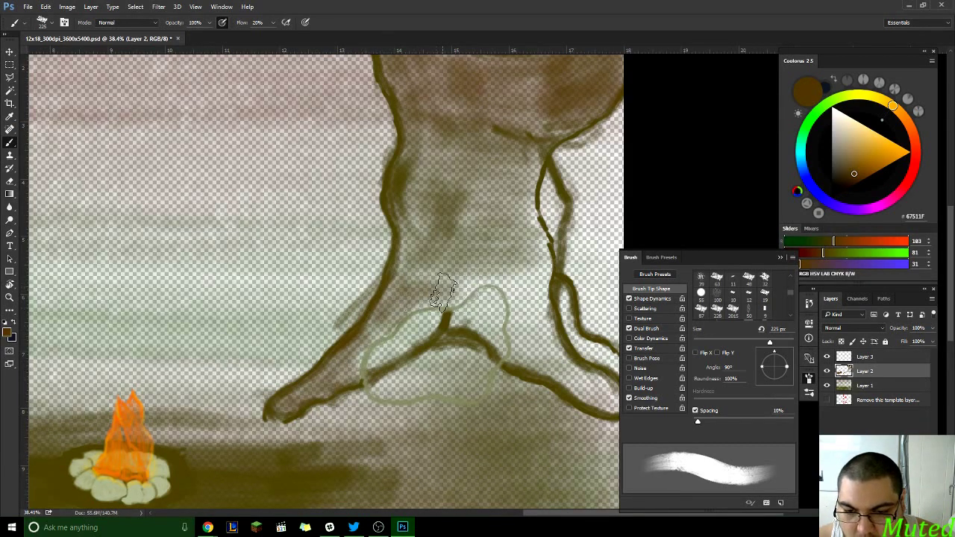
# - Darken the trunk's lower-right root edge with brownish strokes and collapse the Brush panel
pyautogui.keyDown('alt'); pyautogui.click(474, 258); pyautogui.keyUp('alt')
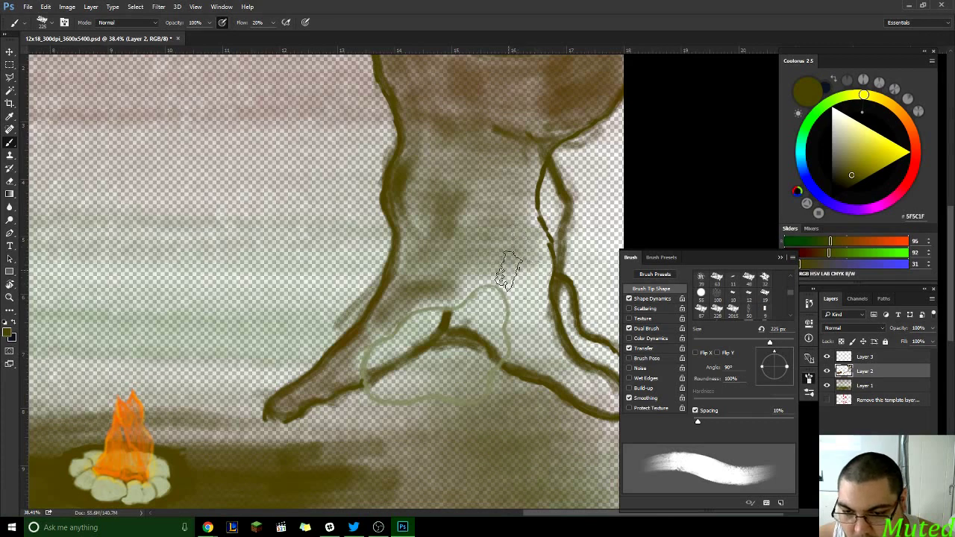
pyautogui.keyDown('alt'); pyautogui.click(532, 282); pyautogui.keyUp('alt')
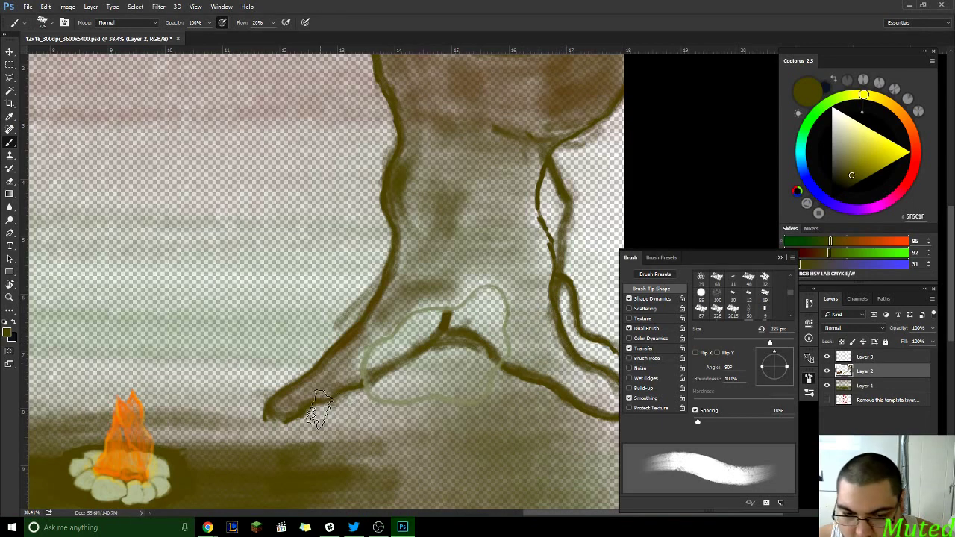
pyautogui.keyDown('alt'); pyautogui.click(335, 388); pyautogui.keyUp('alt')
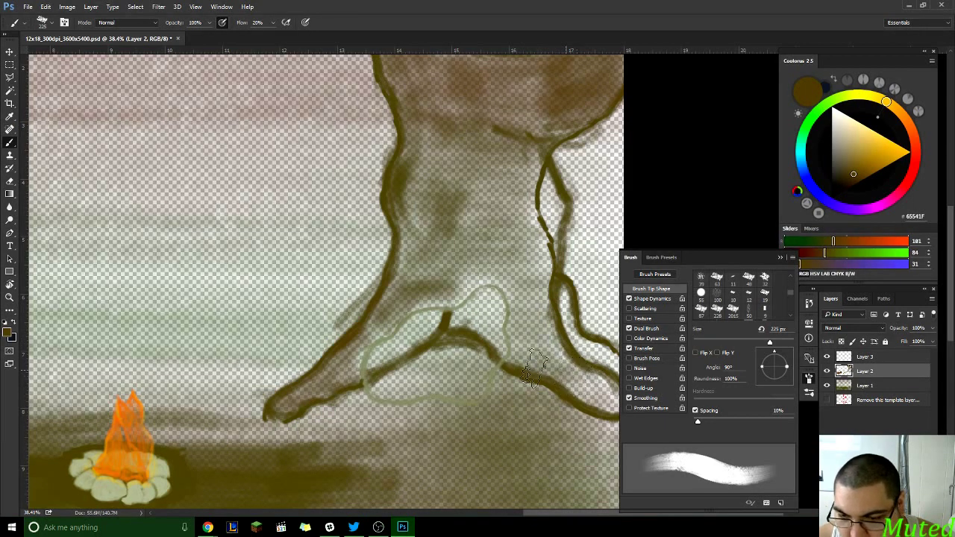
pyautogui.moveTo(542, 363); pyautogui.dragTo(609, 399)
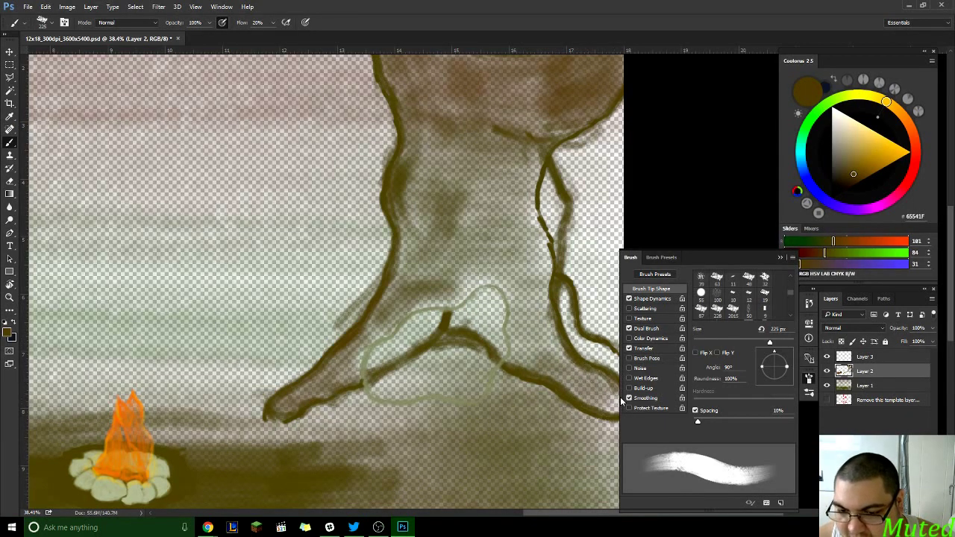
pyautogui.keyDown('alt'); pyautogui.click(536, 289); pyautogui.keyUp('alt')
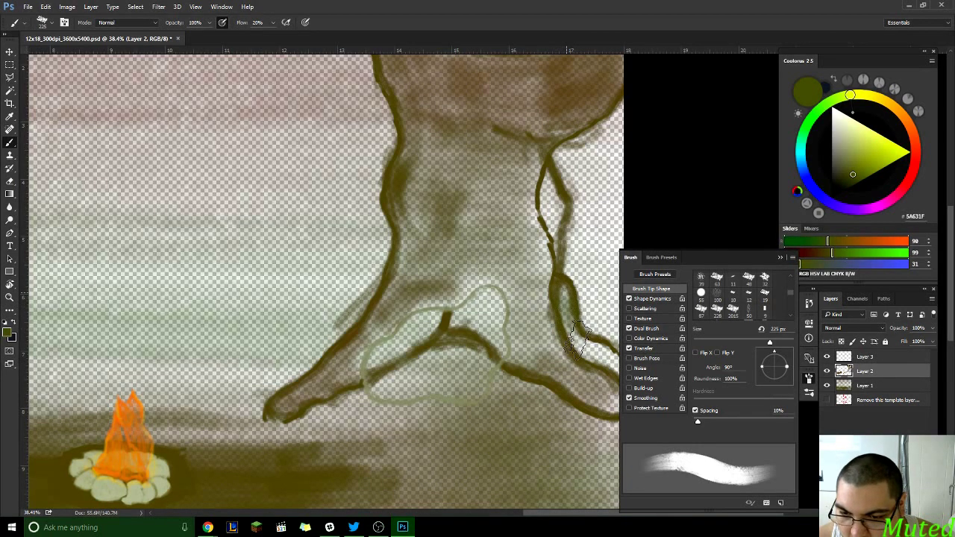
pyautogui.moveTo(579, 339); pyautogui.dragTo(610, 360)
pyautogui.click(779, 257)
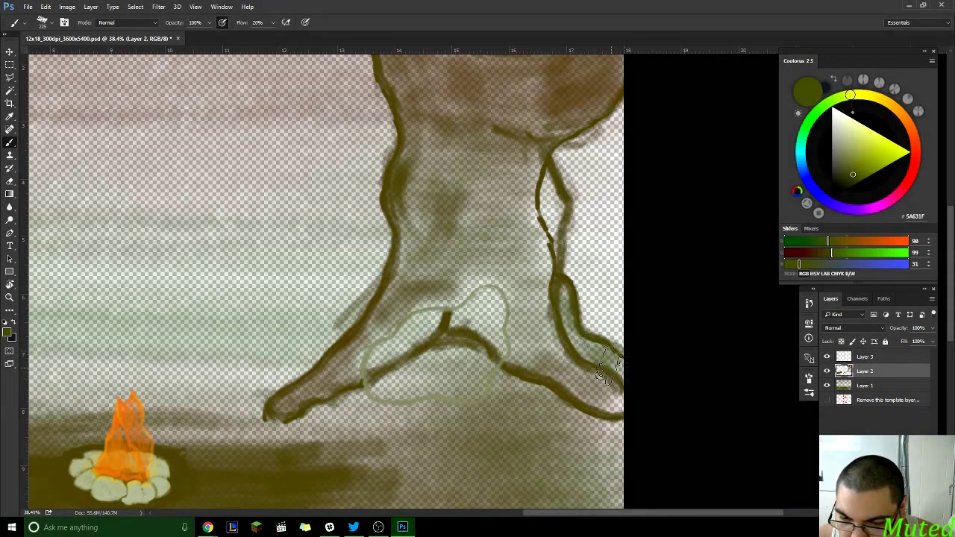
# - Sample the trunk edge's dark olive 61591F and zoom out to the full canvas
pyautogui.keyDown('alt'); pyautogui.click(447, 215); pyautogui.keyUp('alt')
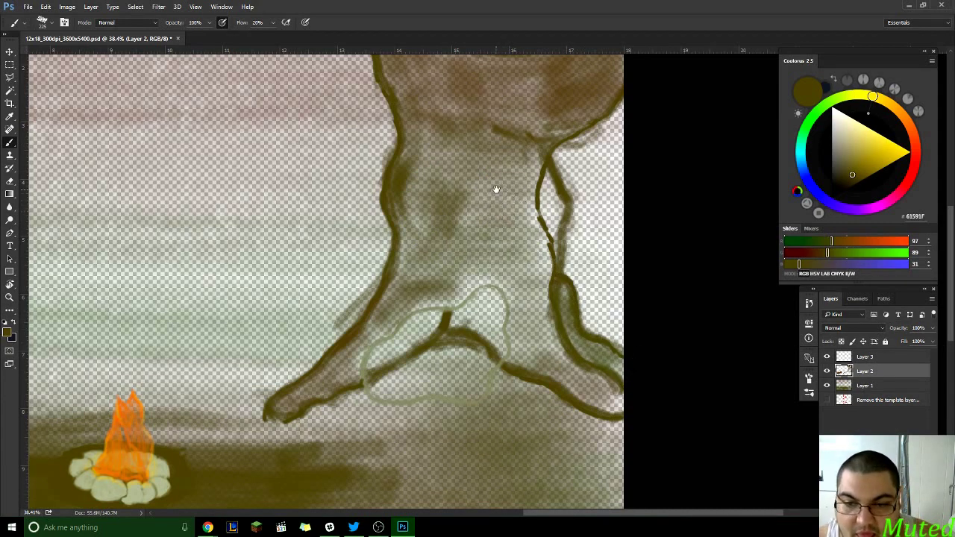
pyautogui.scroll(-1, 490, 149)
pyautogui.scroll(-1, 490, 149)
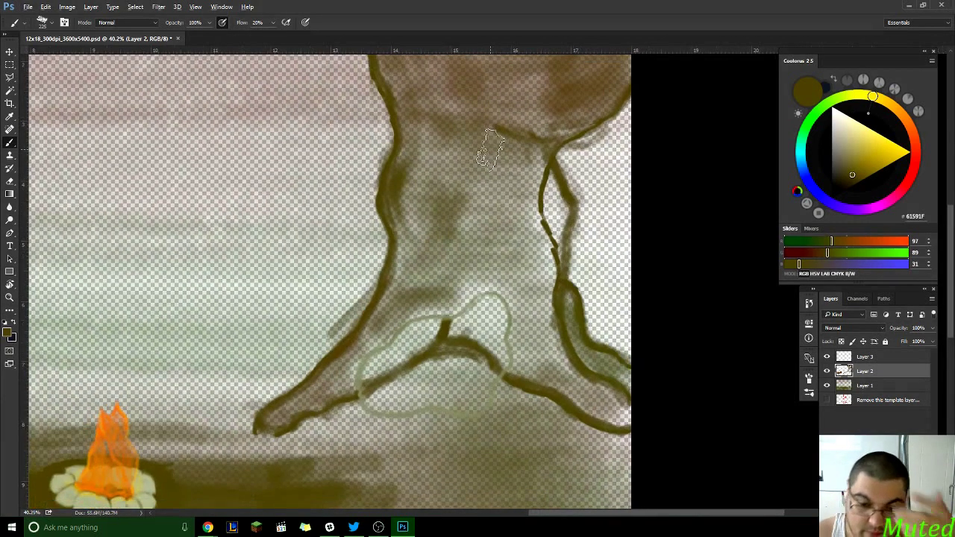
pyautogui.scroll(-1, 490, 150)
pyautogui.scroll(-1, 490, 149)
pyautogui.scroll(-1, 490, 149)
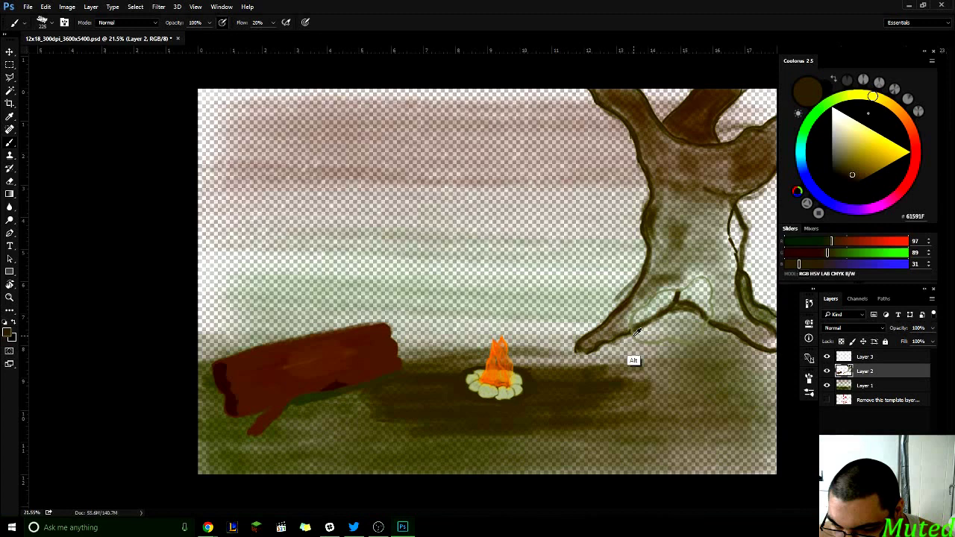
# - Paint a khaki-green 848864 patch between the roots, then resample olive 615A1F from the trunk
pyautogui.keyDown('alt'); pyautogui.click(634, 333); pyautogui.keyUp('alt')
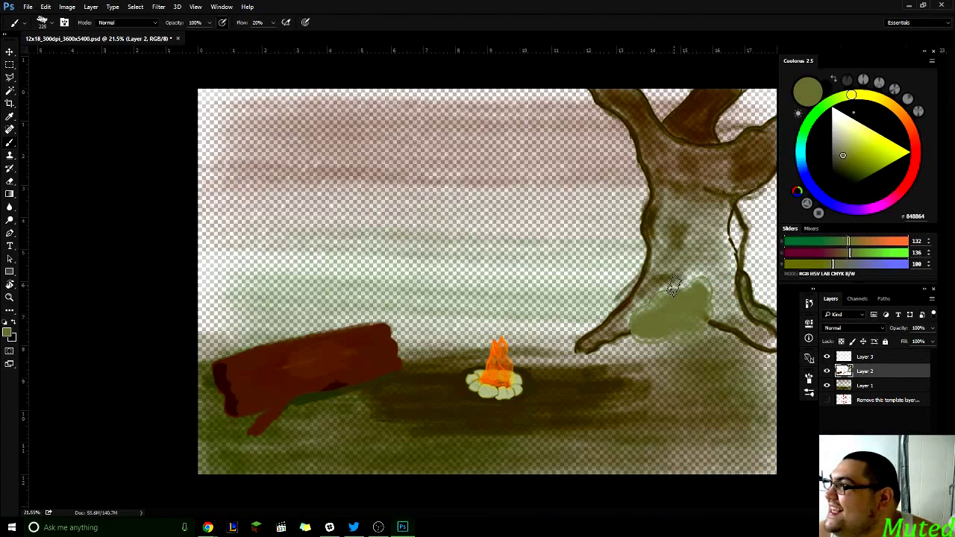
pyautogui.moveTo(699, 283); pyautogui.dragTo(673, 302)
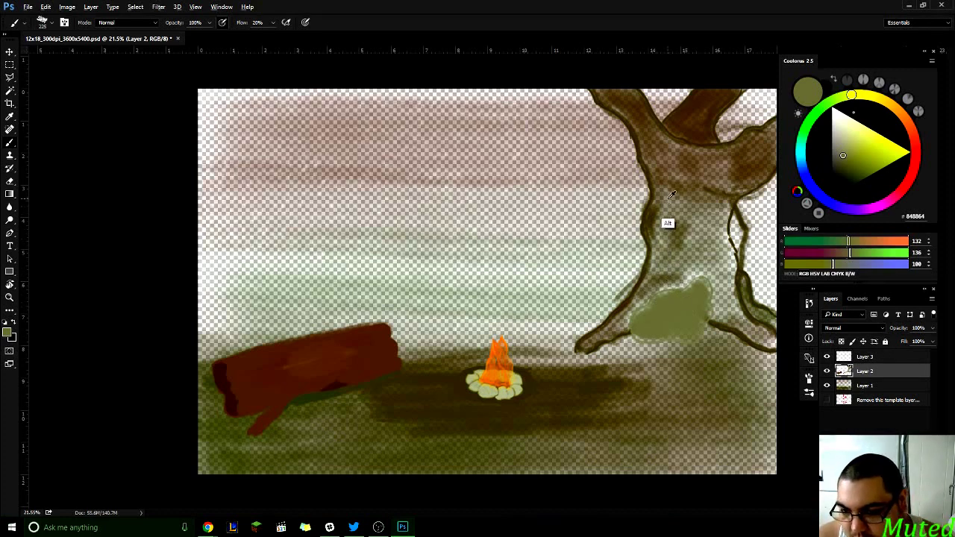
pyautogui.keyDown('alt'); pyautogui.click(655, 218); pyautogui.keyUp('alt')
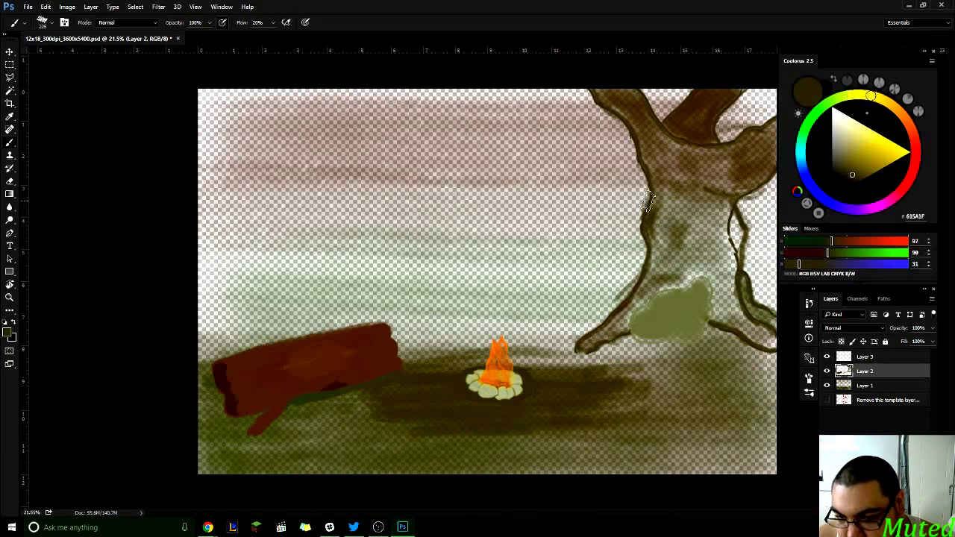
pyautogui.scroll(2, 647, 201)
pyautogui.scroll(1, 648, 201)
# - Reinforce the trunk's left outline with darker olive strokes and open the File menu
pyautogui.scroll(1, 647, 201)
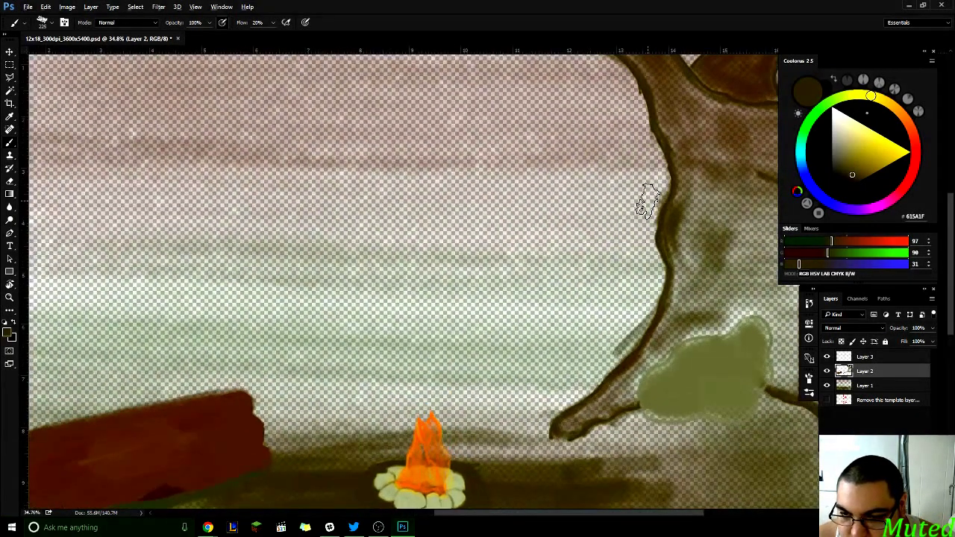
pyautogui.scroll(1, 647, 199)
pyautogui.moveTo(703, 252)
pyautogui.mouseDown()
pyautogui.moveTo(616, 268)
pyautogui.moveTo(601, 235)
pyautogui.moveTo(560, 261)
pyautogui.moveTo(559, 292)
pyautogui.moveTo(580, 241)
pyautogui.moveTo(559, 267)
pyautogui.moveTo(564, 321)
pyautogui.moveTo(578, 324)
pyautogui.mouseUp()
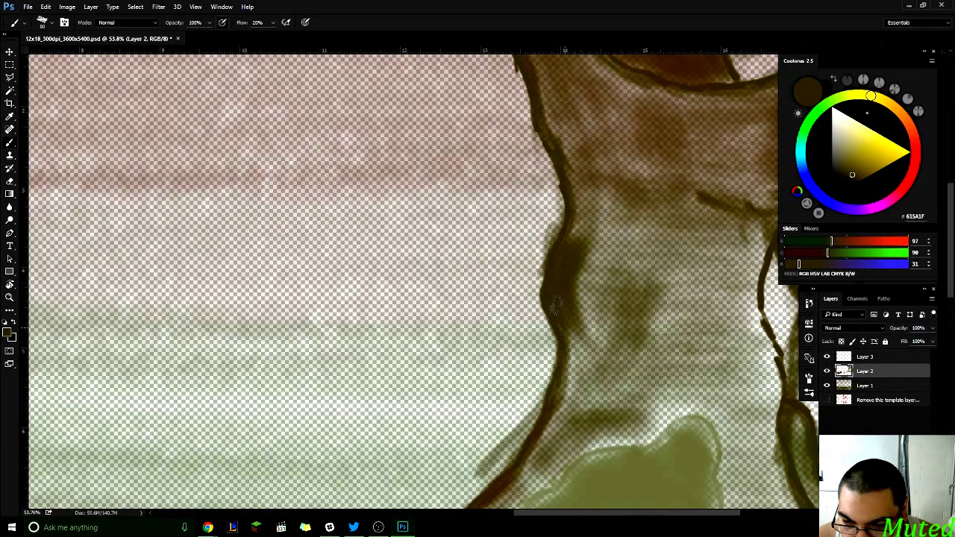
pyautogui.moveTo(573, 334)
pyautogui.mouseDown()
pyautogui.moveTo(579, 344)
pyautogui.moveTo(559, 304)
pyautogui.moveTo(568, 369)
pyautogui.moveTo(568, 328)
pyautogui.mouseUp()
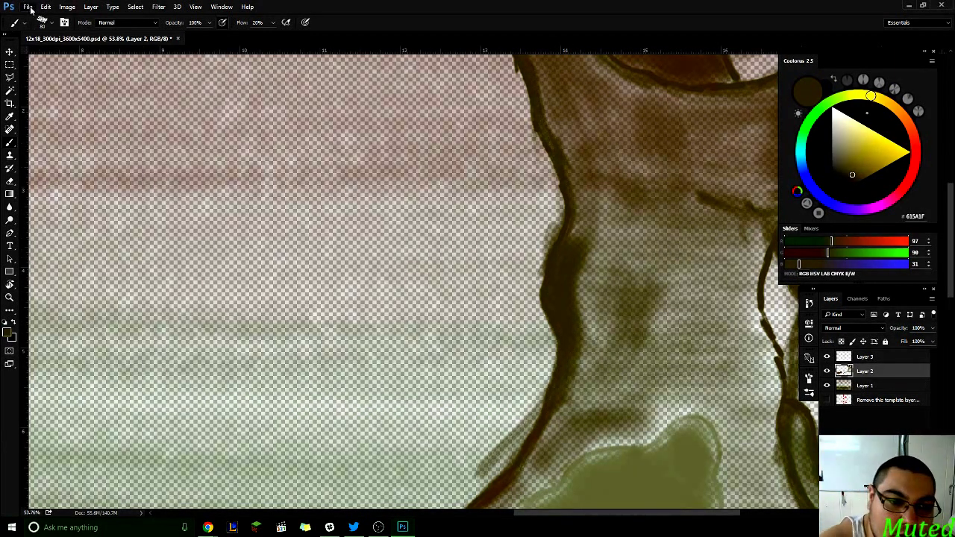
pyautogui.click(45, 6)
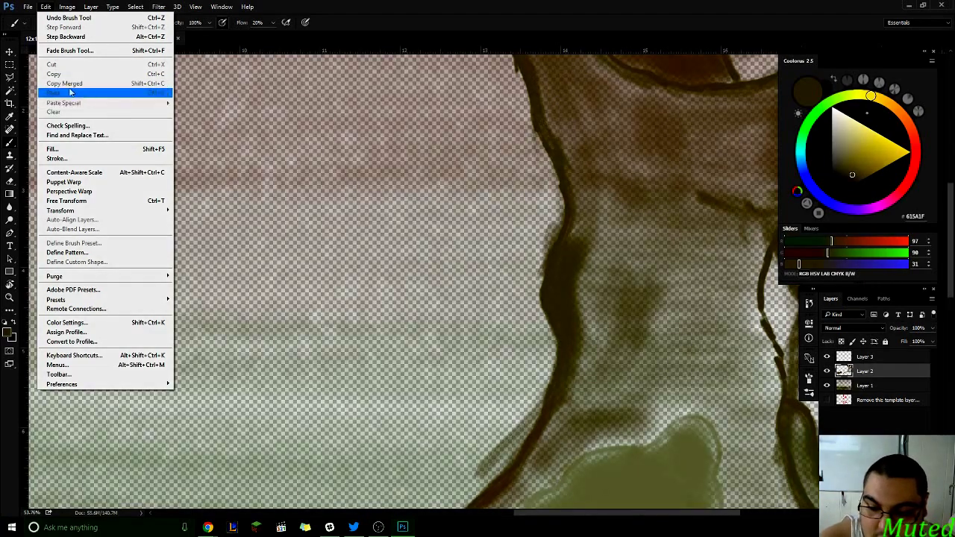
pyautogui.moveTo(28, 7)
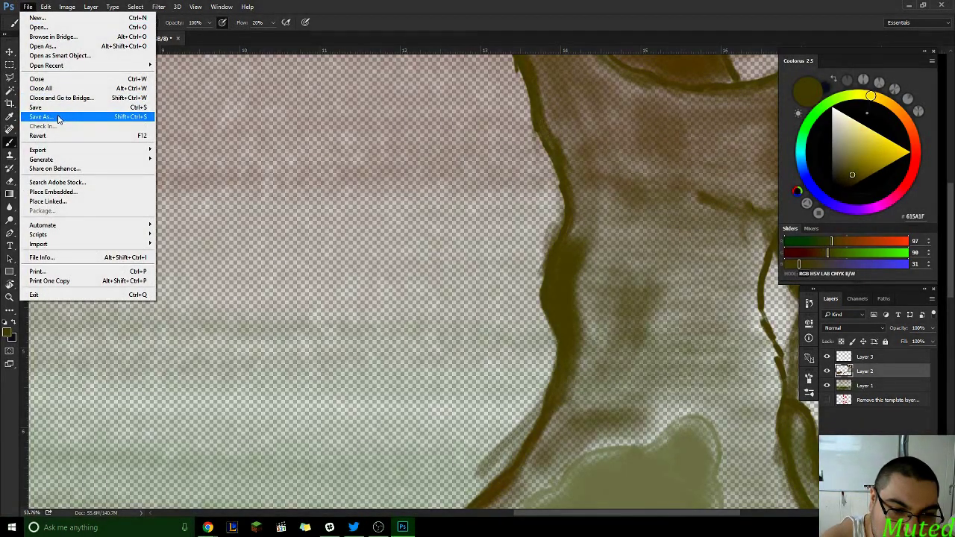
# - Save the painting as Campsite.psd in Documents\Adobe\Secret of the Legends, confirming the format options
pyautogui.click(41, 117)
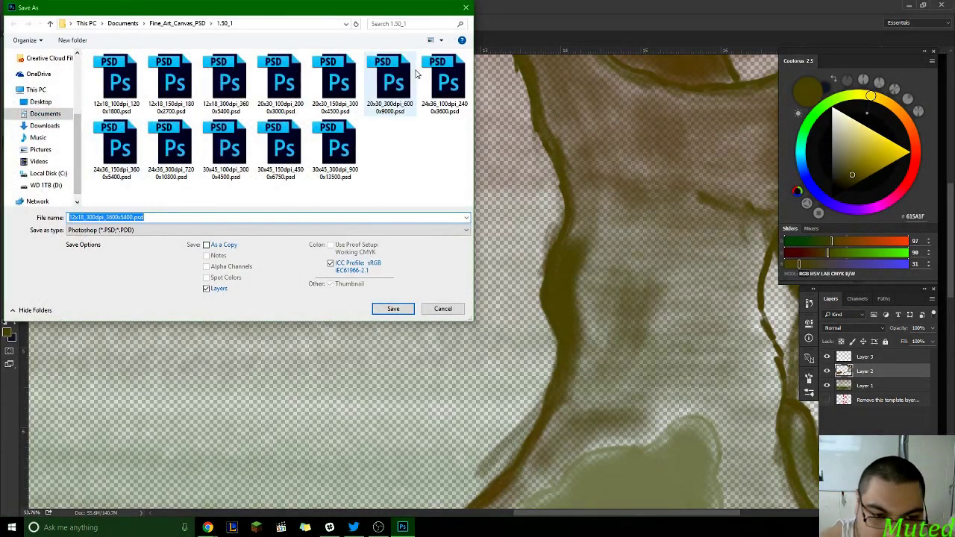
pyautogui.click(48, 115)
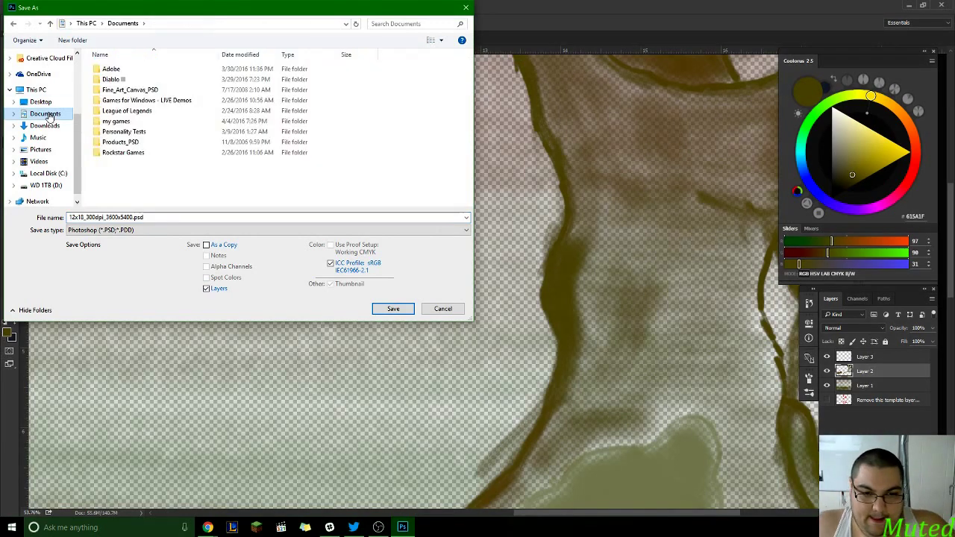
pyautogui.doubleClick(136, 70)
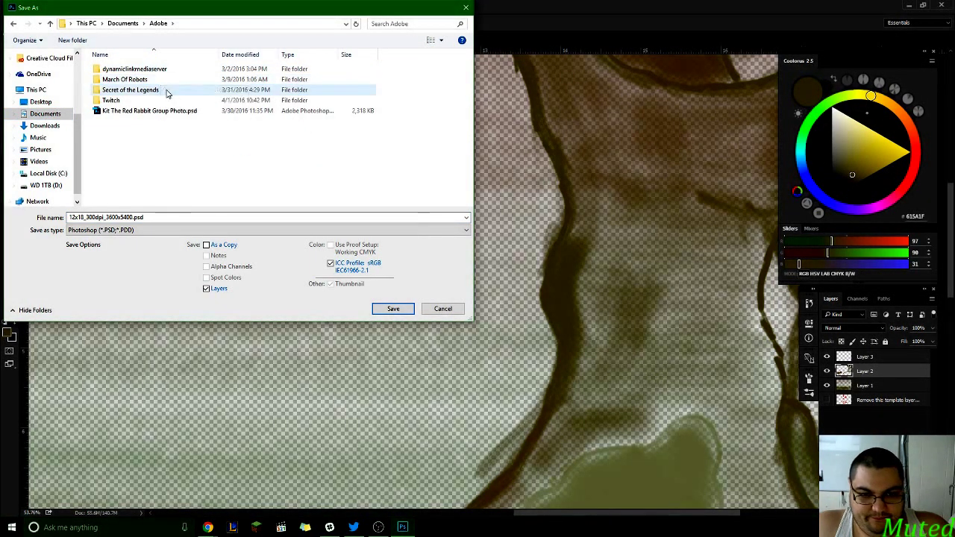
pyautogui.doubleClick(165, 91)
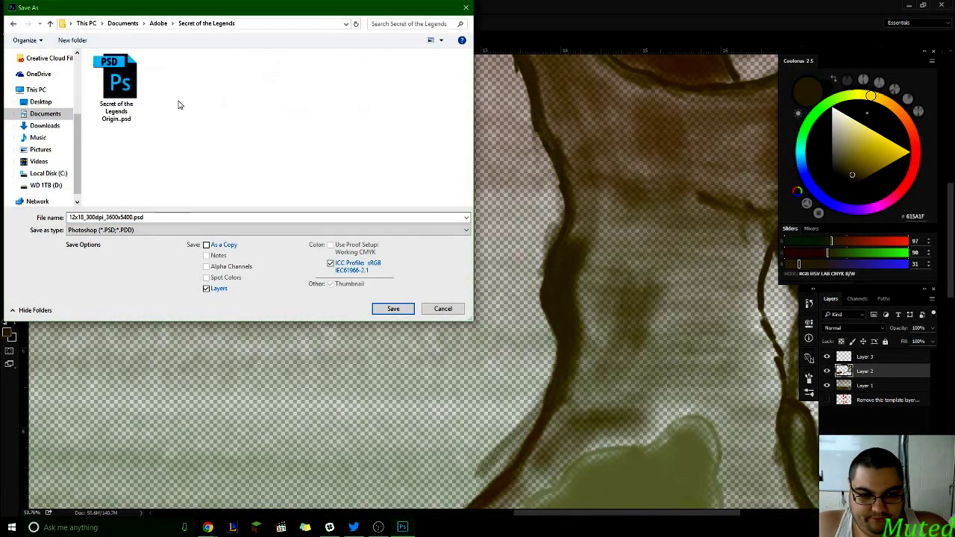
pyautogui.doubleClick(133, 217)
pyautogui.click(134, 217)
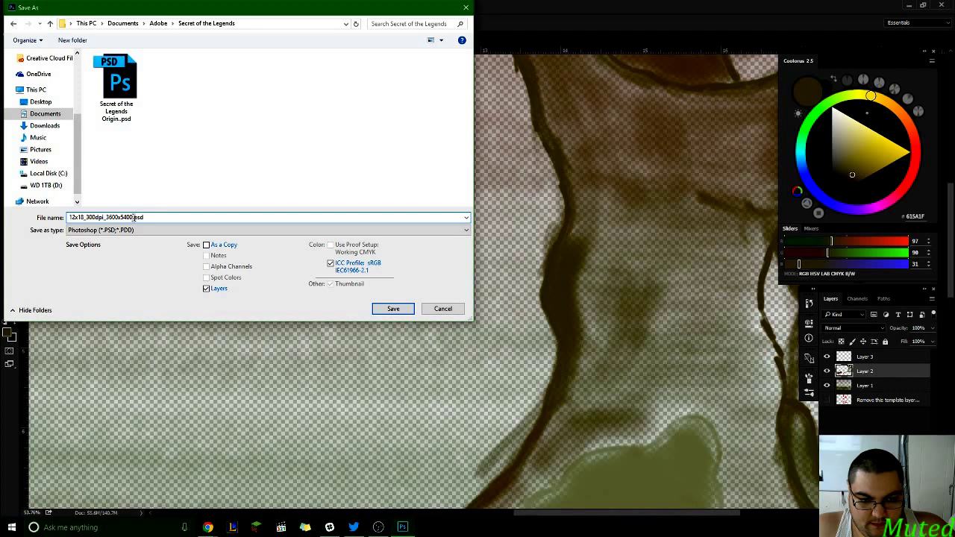
pyautogui.moveTo(135, 217); pyautogui.dragTo(68, 230)
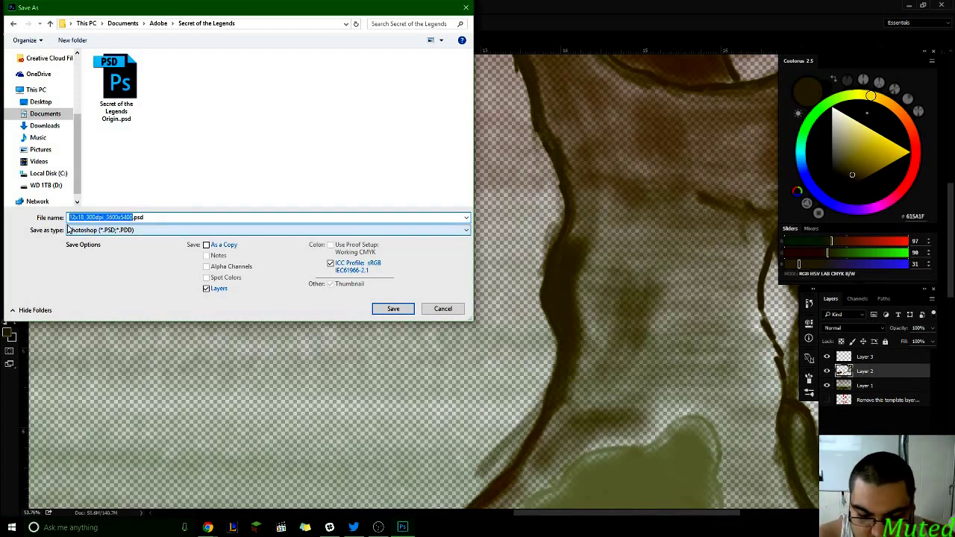
pyautogui.press('BackSpace')
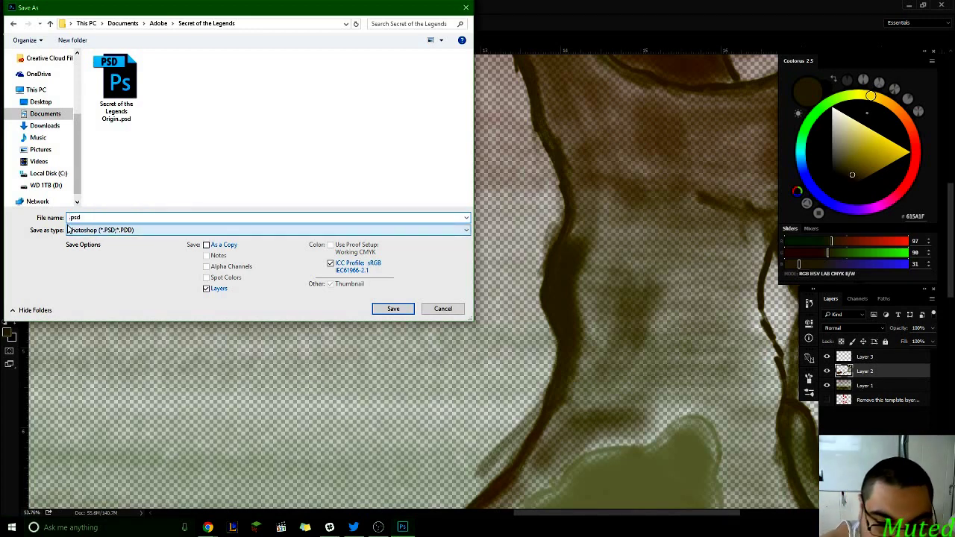
pyautogui.write('S')
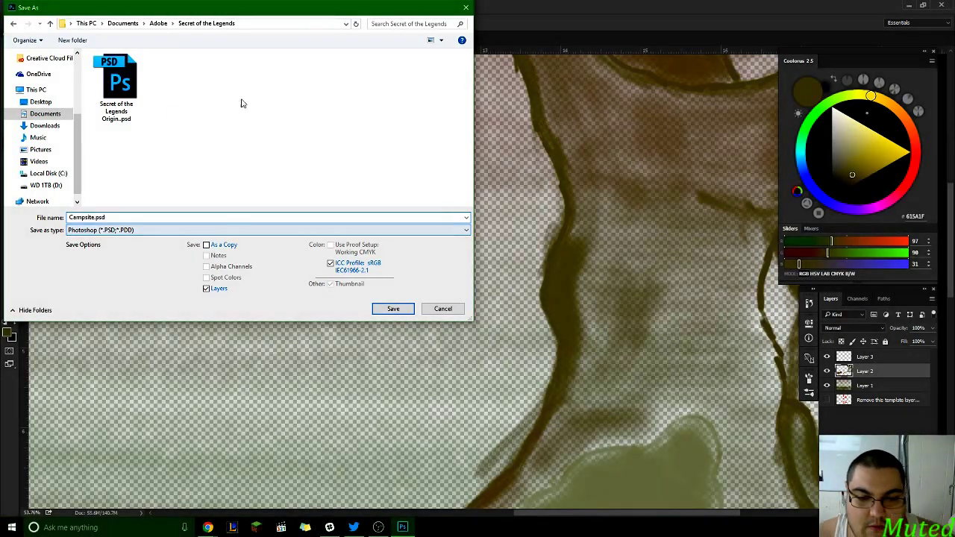
pyautogui.click(406, 308)
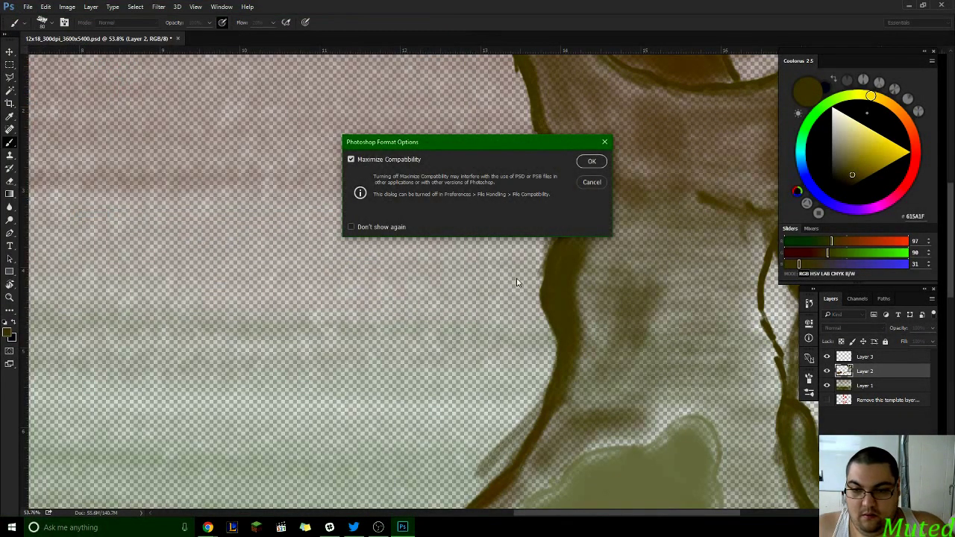
pyautogui.click(586, 166)
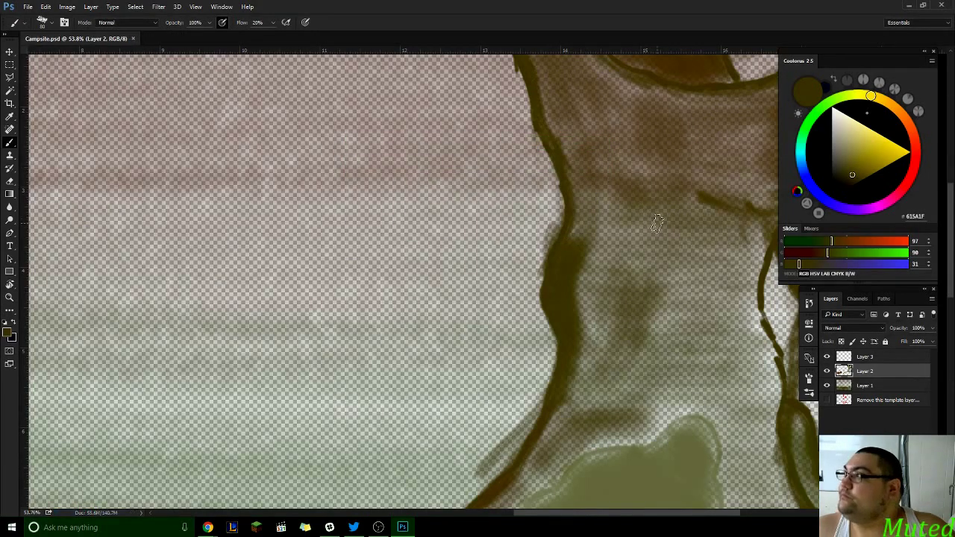